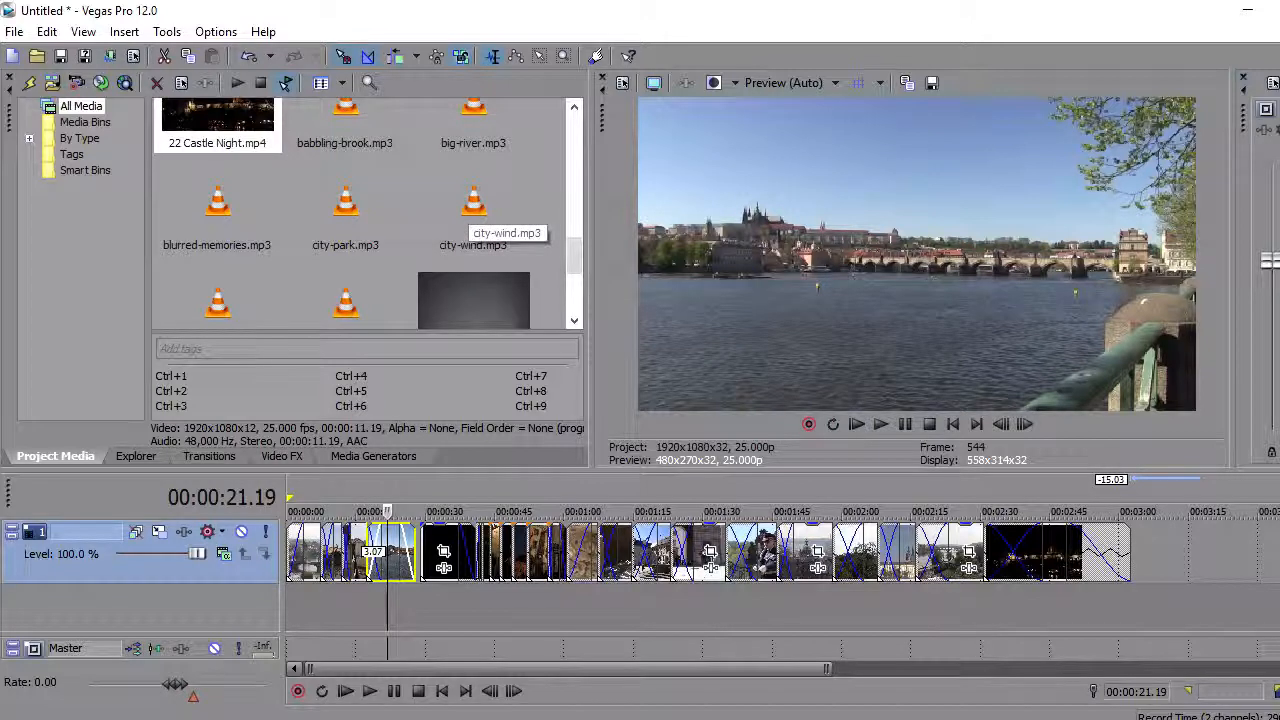
Add city-wind.mp3 on a new audio track beneath the video at the timeline start, and enlarge the track area.
{"action": "left_click", "coordinate": [472, 212]}
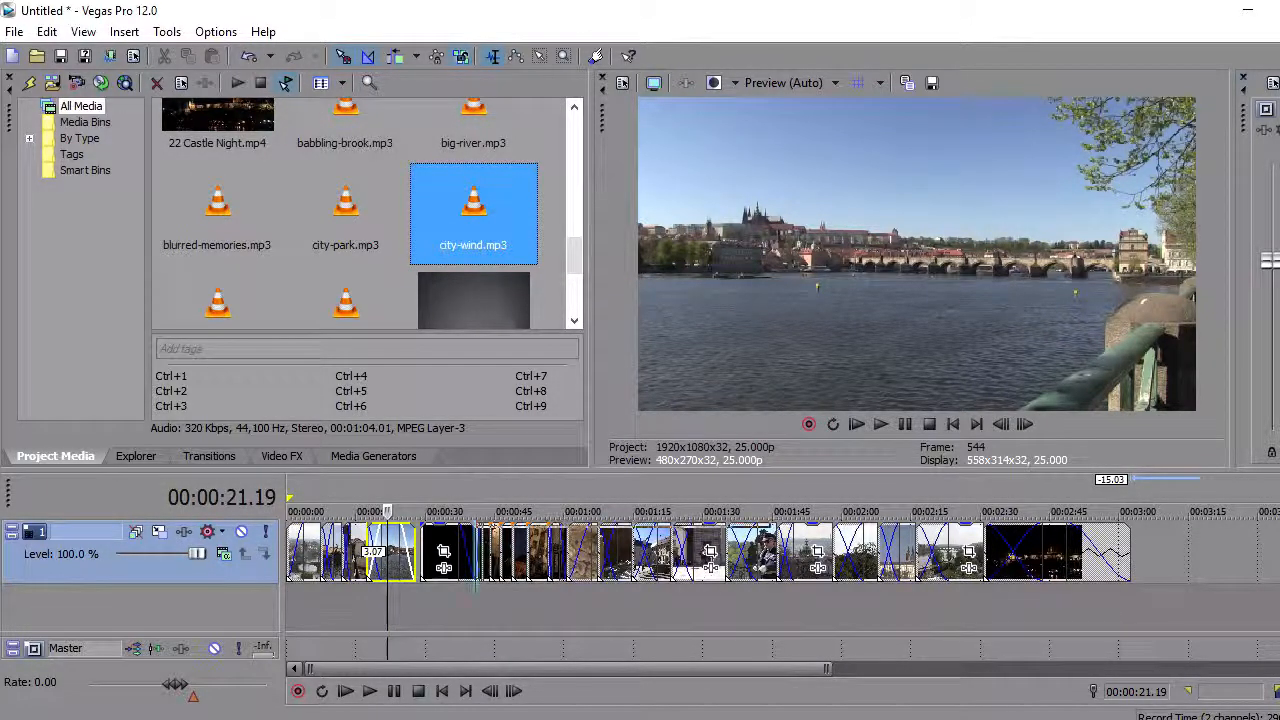
{"action": "left_click_drag", "start_coordinate": [473, 213], "coordinate": [567, 570]}
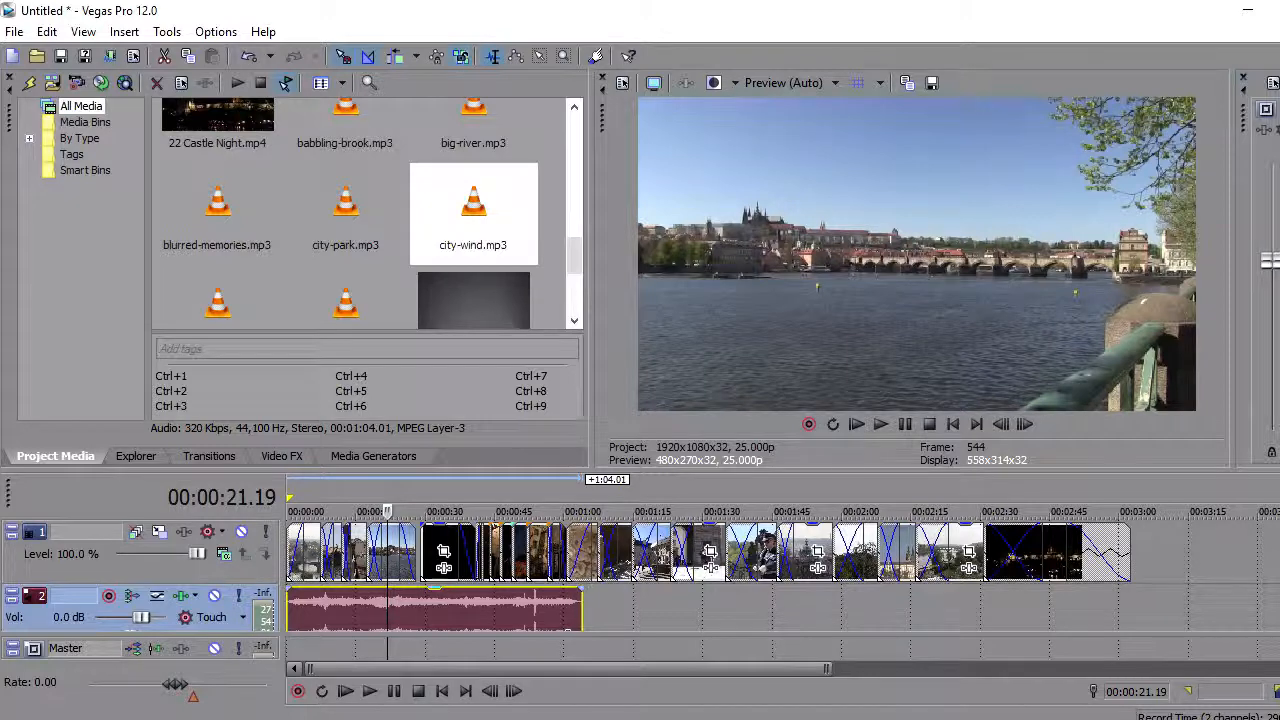
{"action": "scroll", "coordinate": [711, 573], "scroll_direction": "down", "scroll_amount": 2}
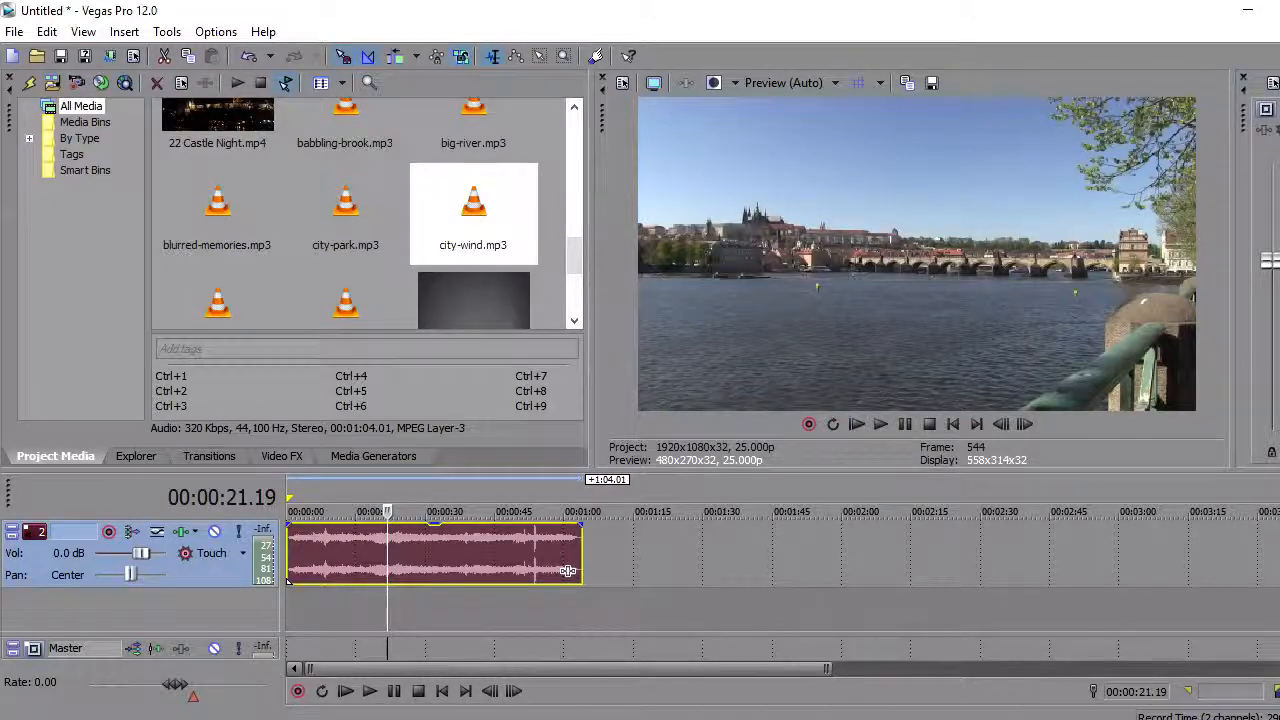
{"action": "left_click_drag", "start_coordinate": [640, 471], "coordinate": [640, 398]}
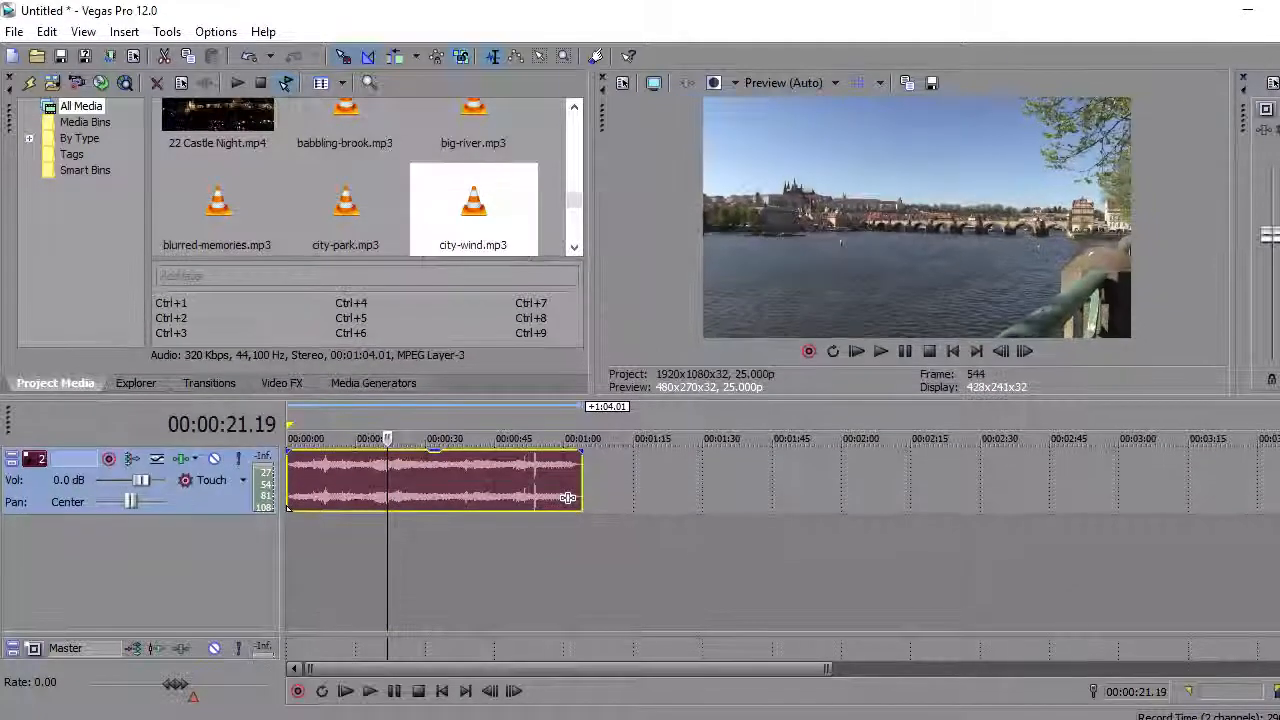
Insert two empty audio tracks below the city-wind track.
{"action": "left_click", "coordinate": [547, 556]}
{"action": "right_click", "coordinate": [543, 556]}
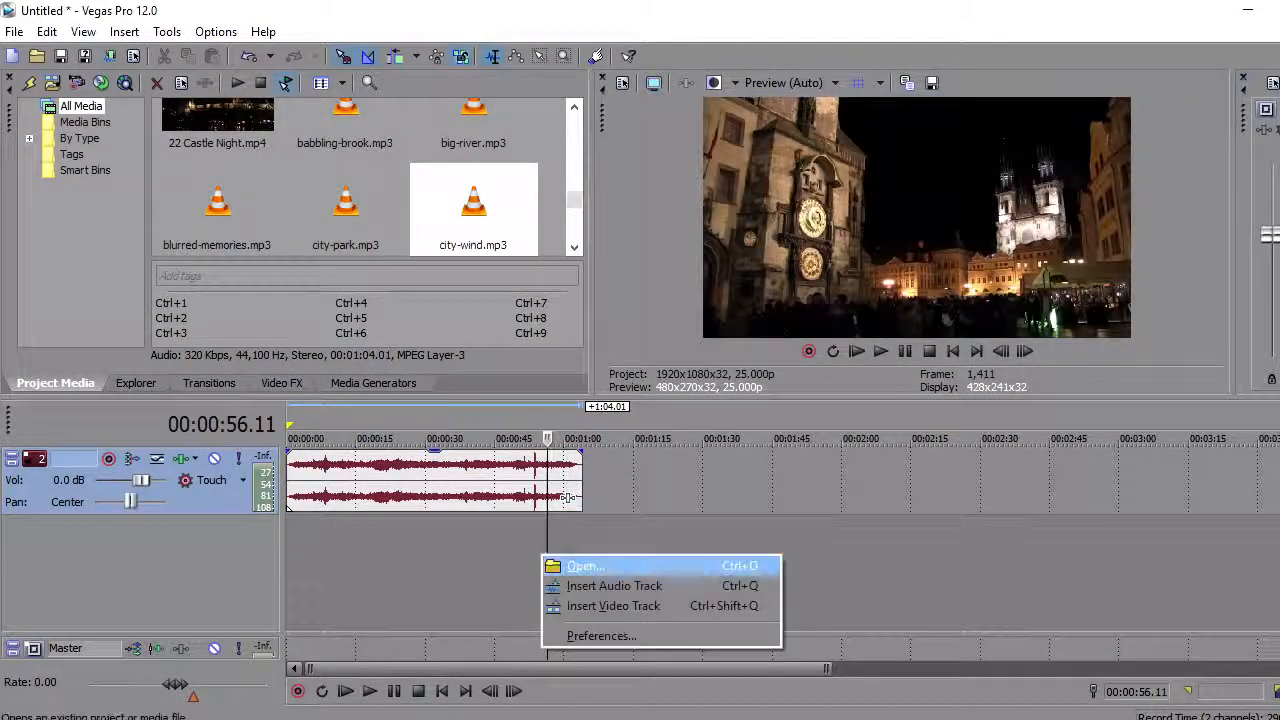
{"action": "left_click", "coordinate": [610, 586]}
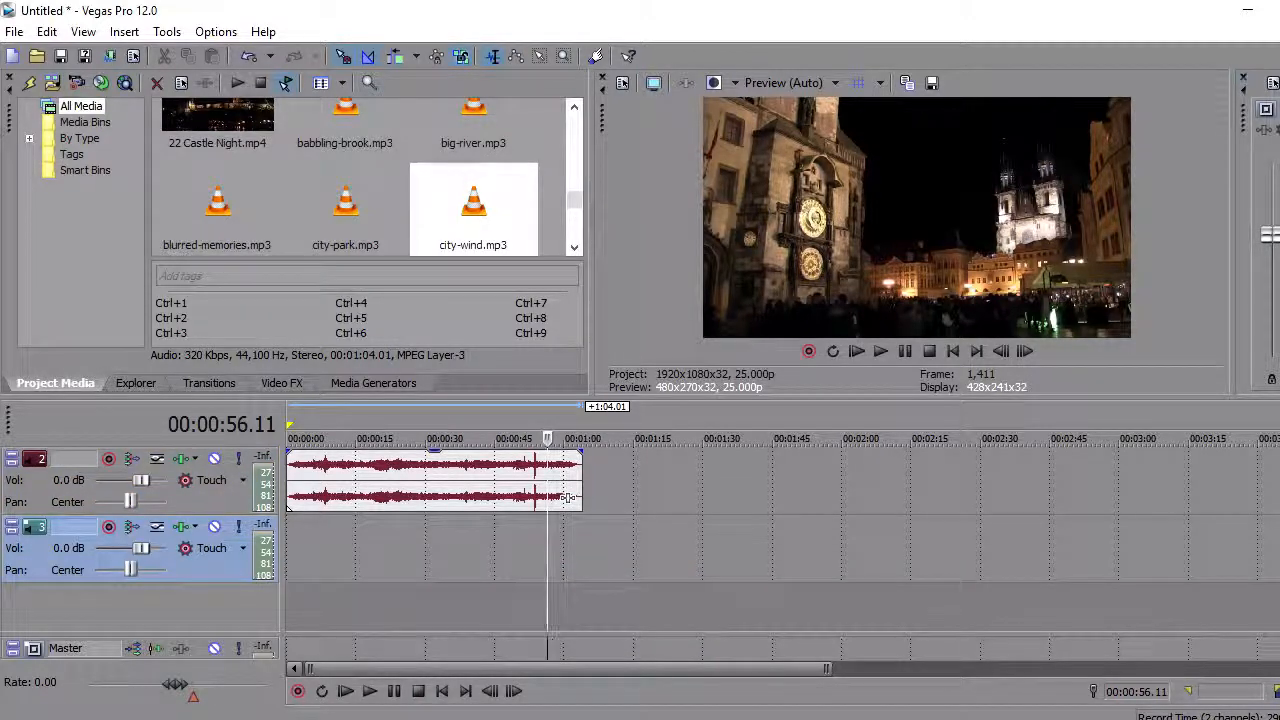
{"action": "right_click", "coordinate": [567, 497]}
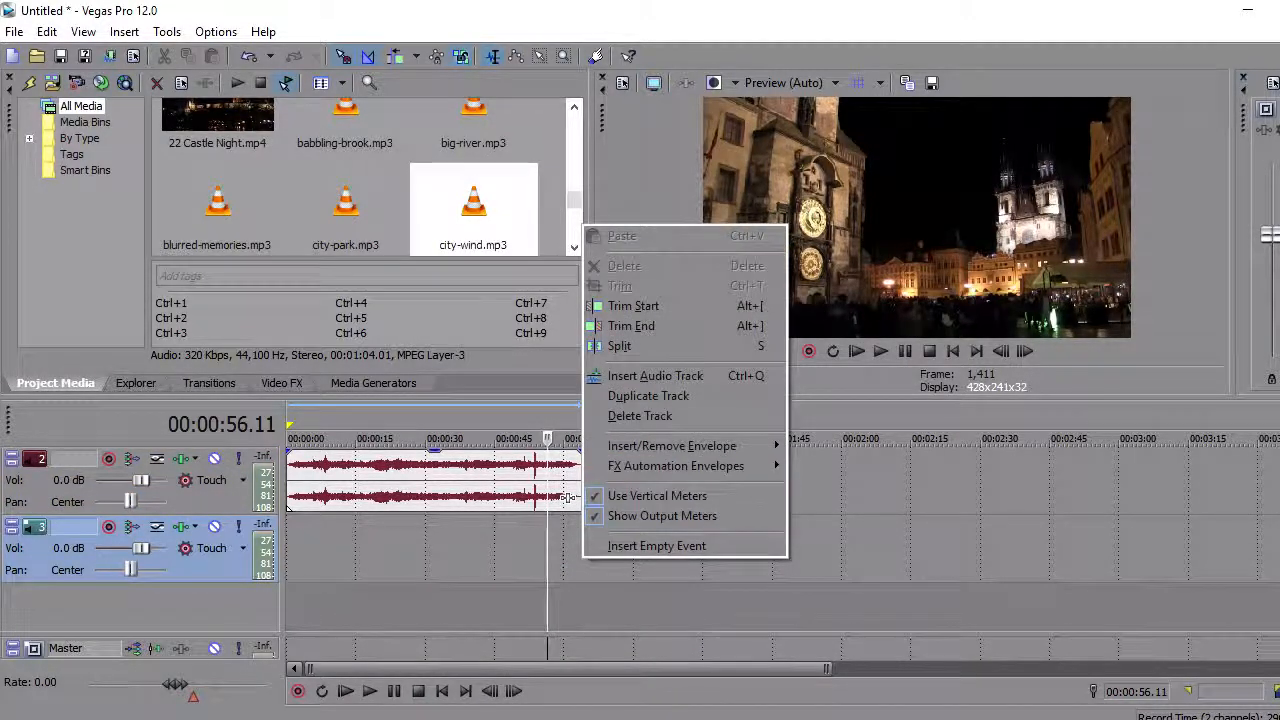
{"action": "left_click", "coordinate": [640, 376]}
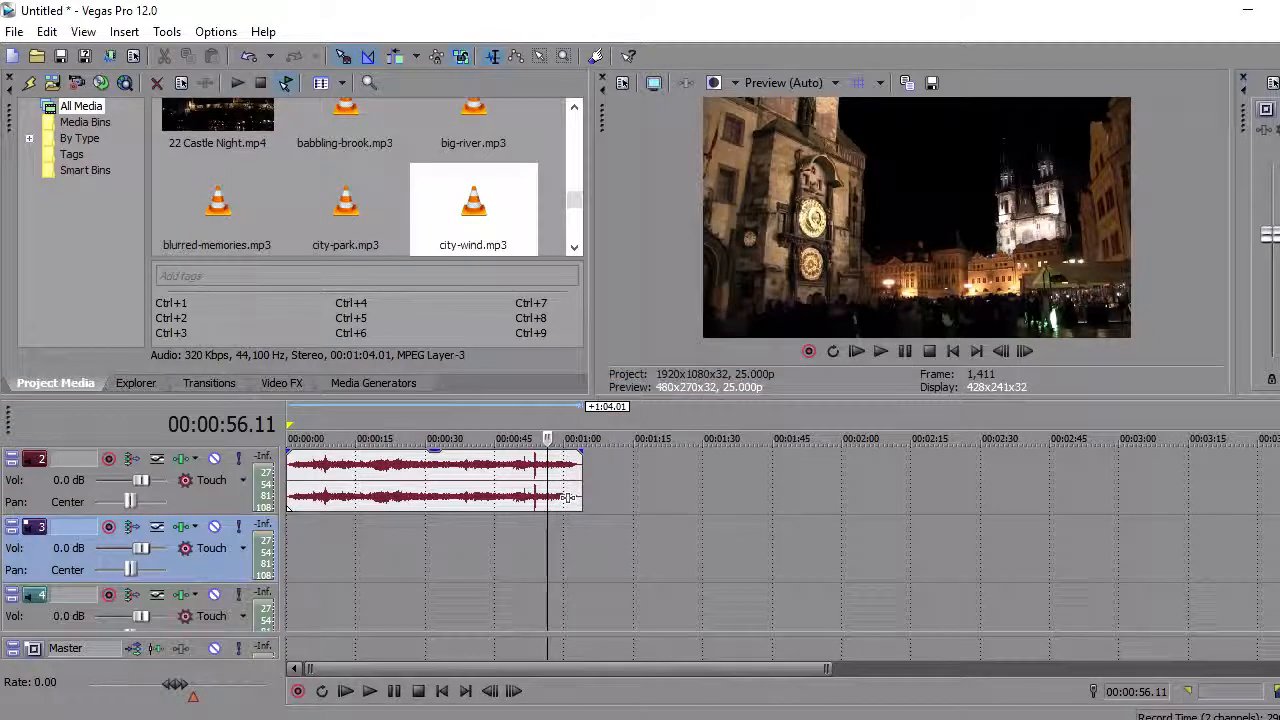
Shift the city-wind clip to start at about 10 s and place blurred-memories.mp3 on the same track at about 1:26.
{"action": "scroll", "coordinate": [750, 540], "scroll_direction": "up", "scroll_amount": 1}
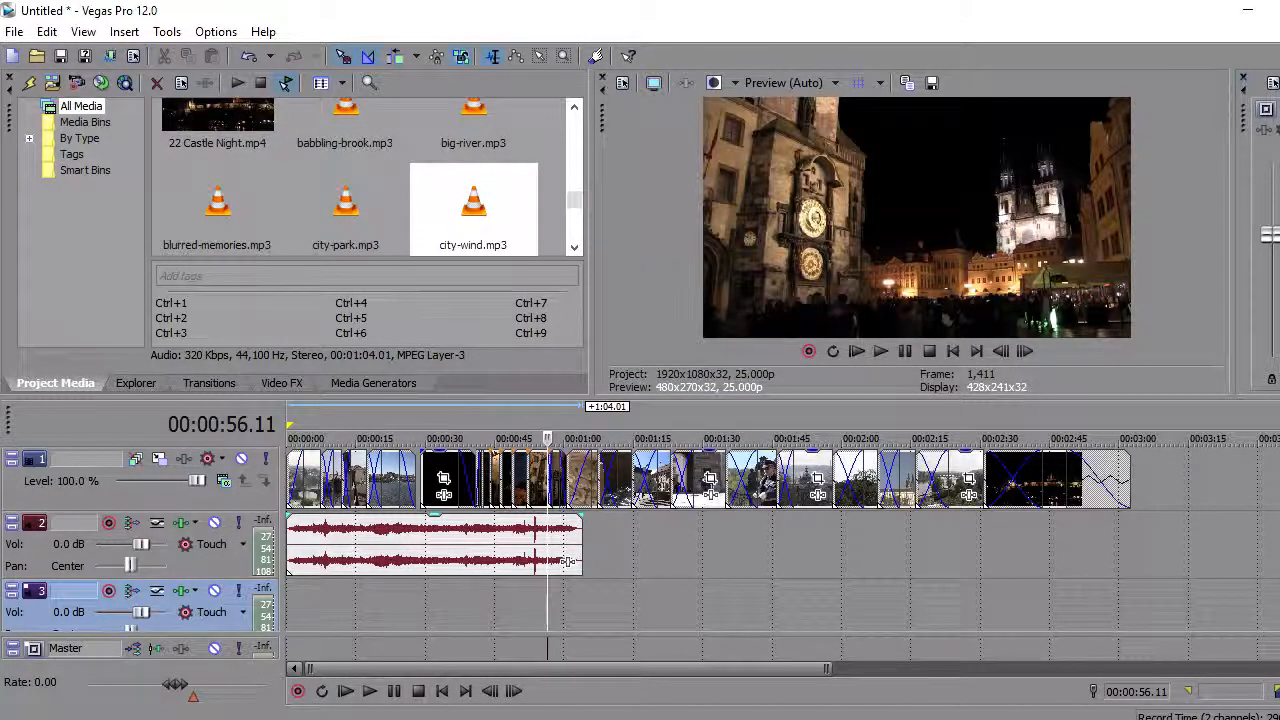
{"action": "left_click_drag", "start_coordinate": [567, 561], "coordinate": [614, 562]}
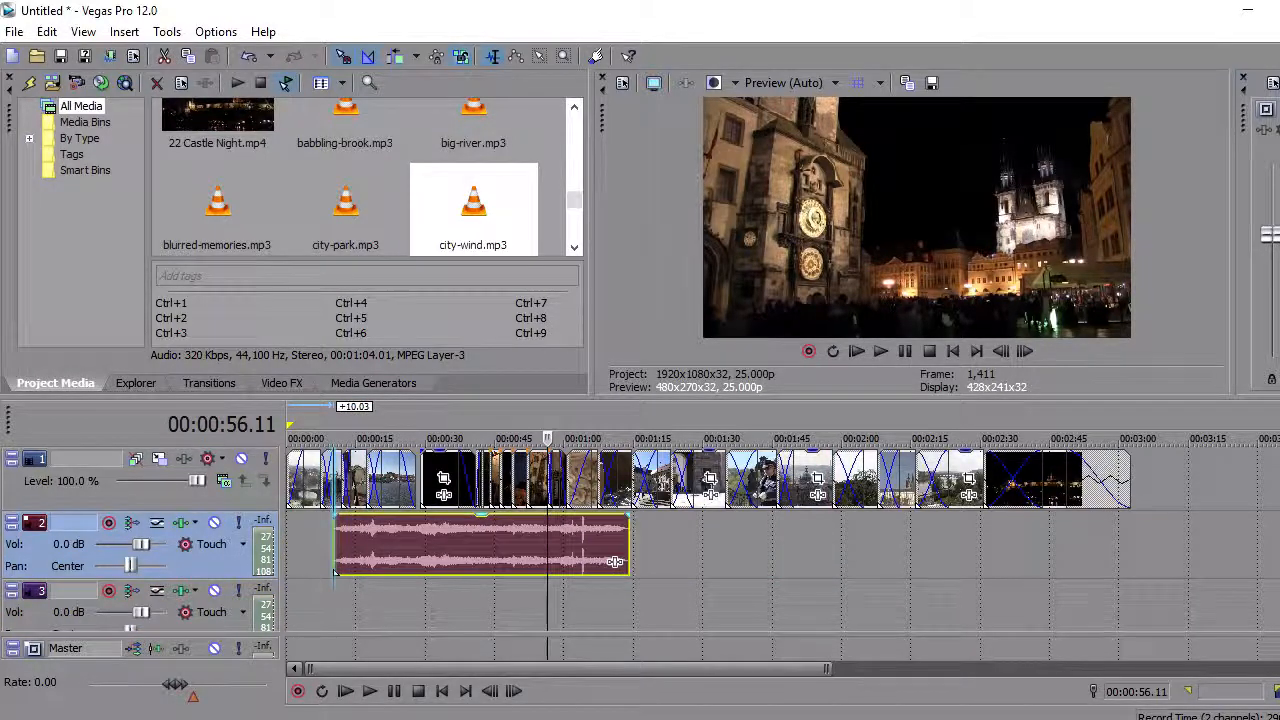
{"action": "left_click_drag", "start_coordinate": [574, 200], "coordinate": [574, 186]}
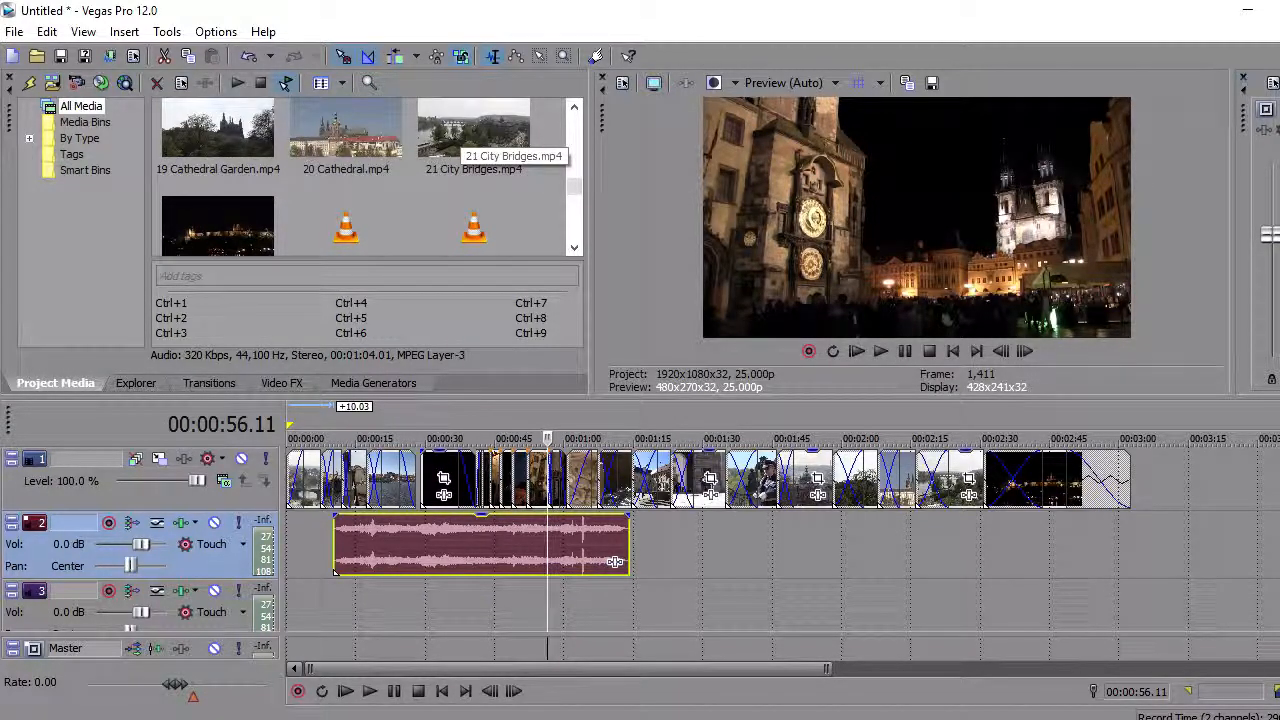
{"action": "left_click", "coordinate": [473, 130]}
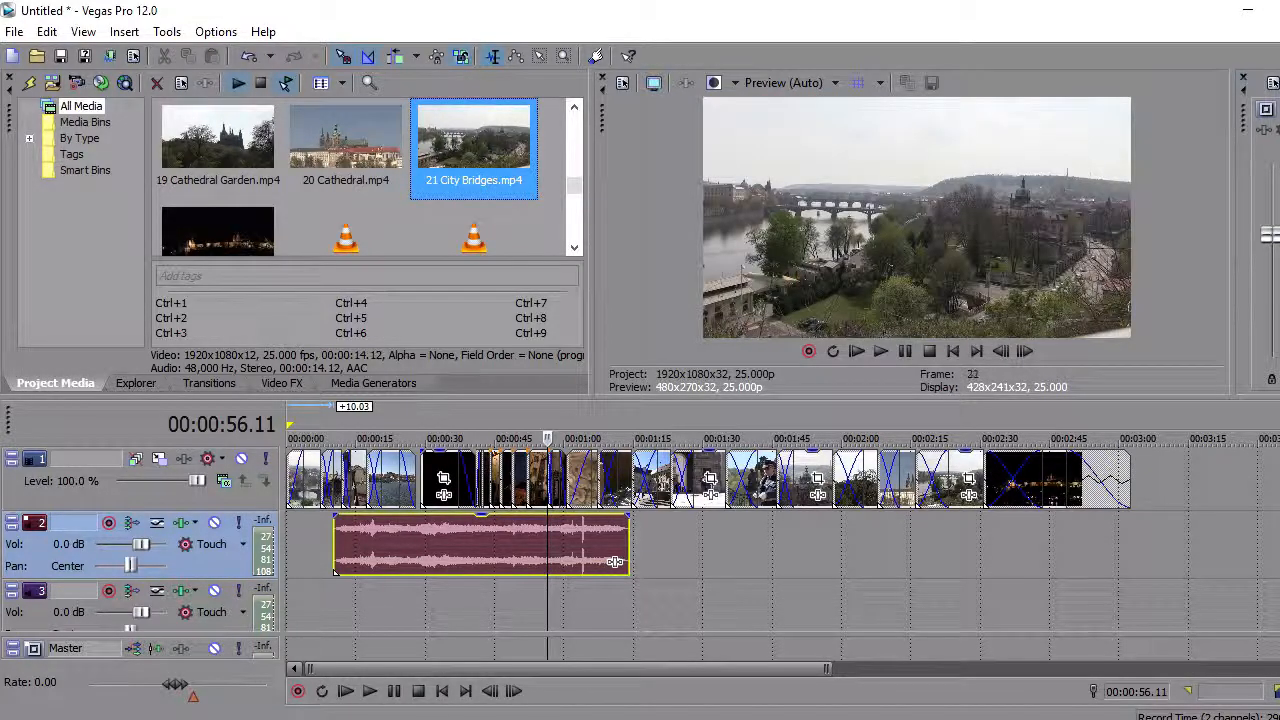
{"action": "key", "text": "Right"}
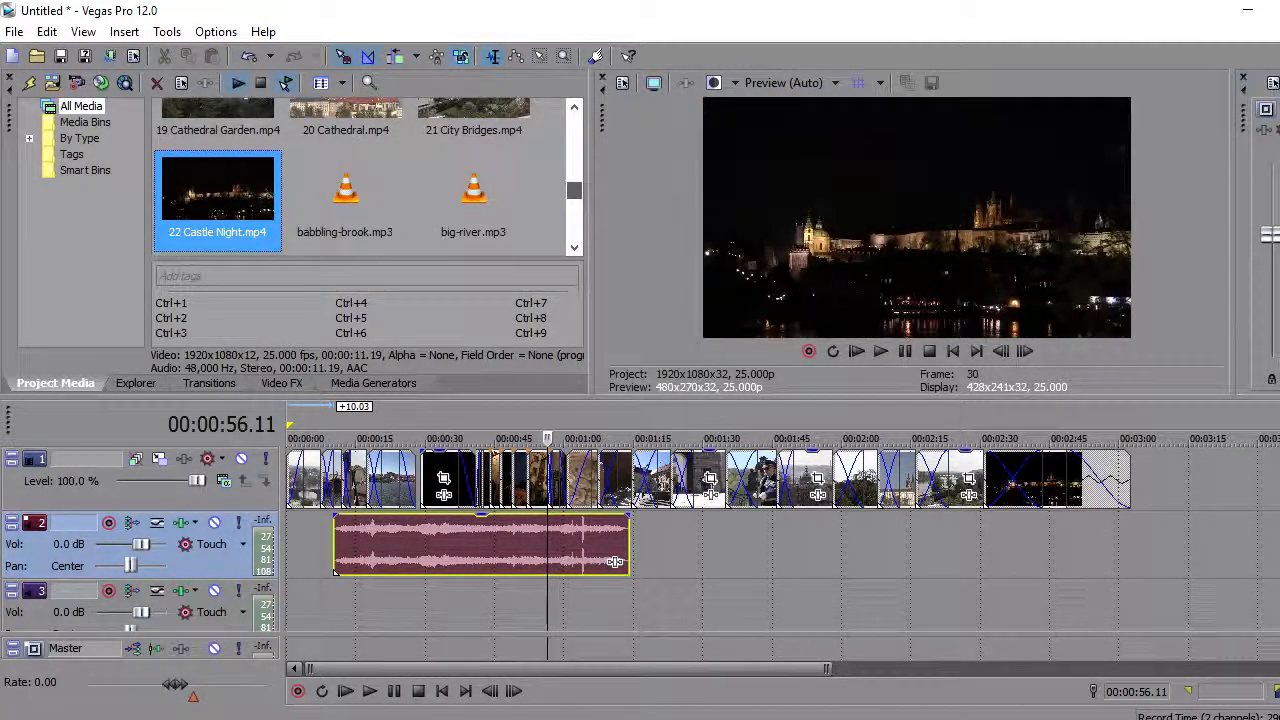
{"action": "left_click_drag", "start_coordinate": [574, 198], "coordinate": [574, 203]}
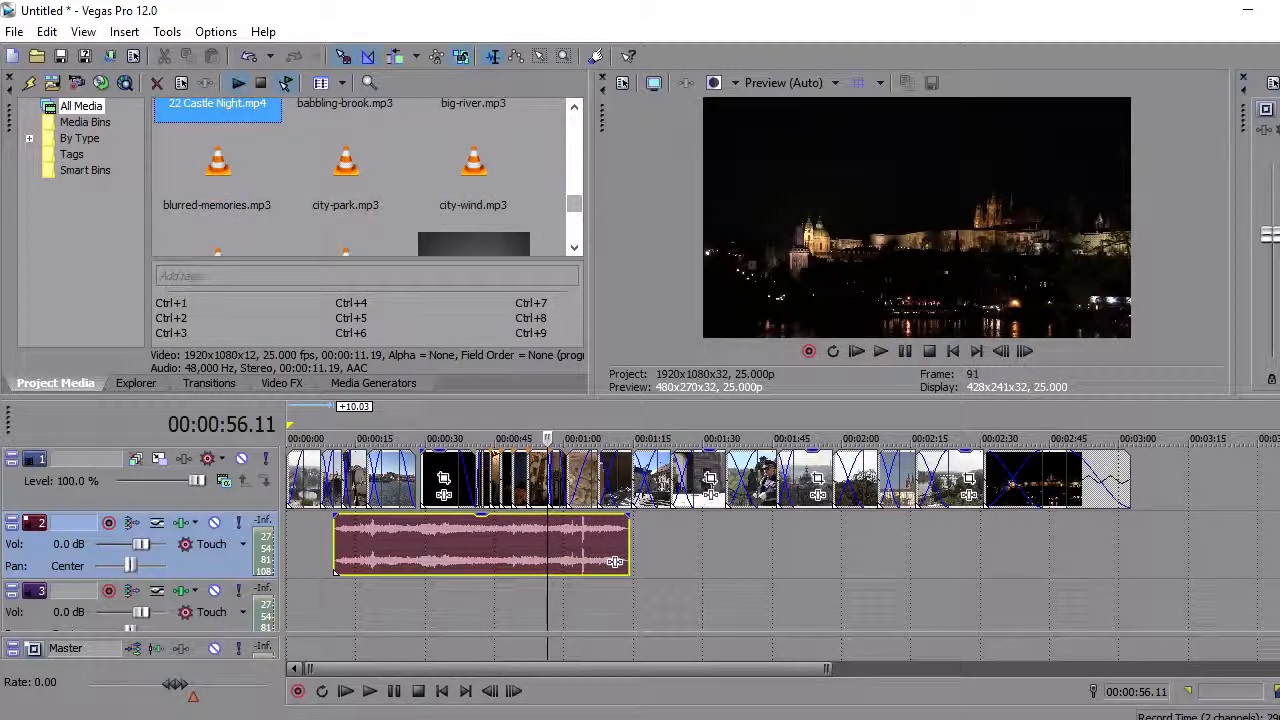
{"action": "left_click", "coordinate": [224, 173]}
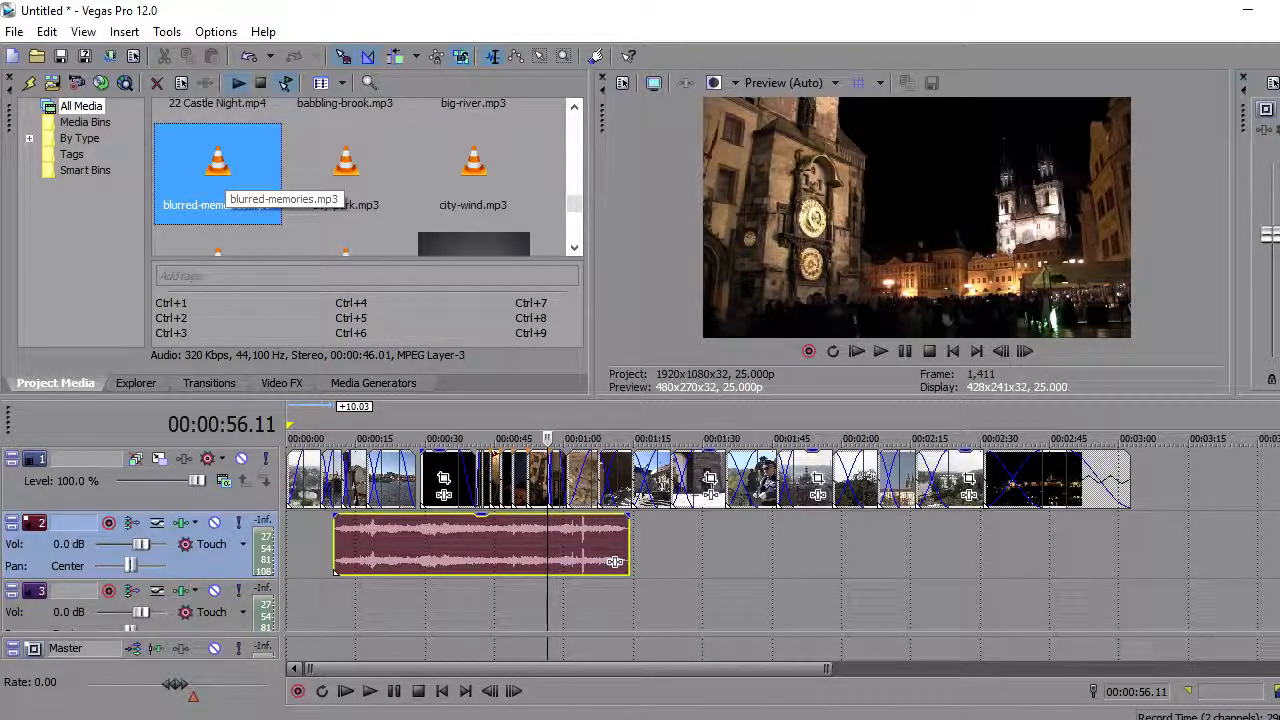
{"action": "left_click_drag", "start_coordinate": [218, 170], "coordinate": [690, 547]}
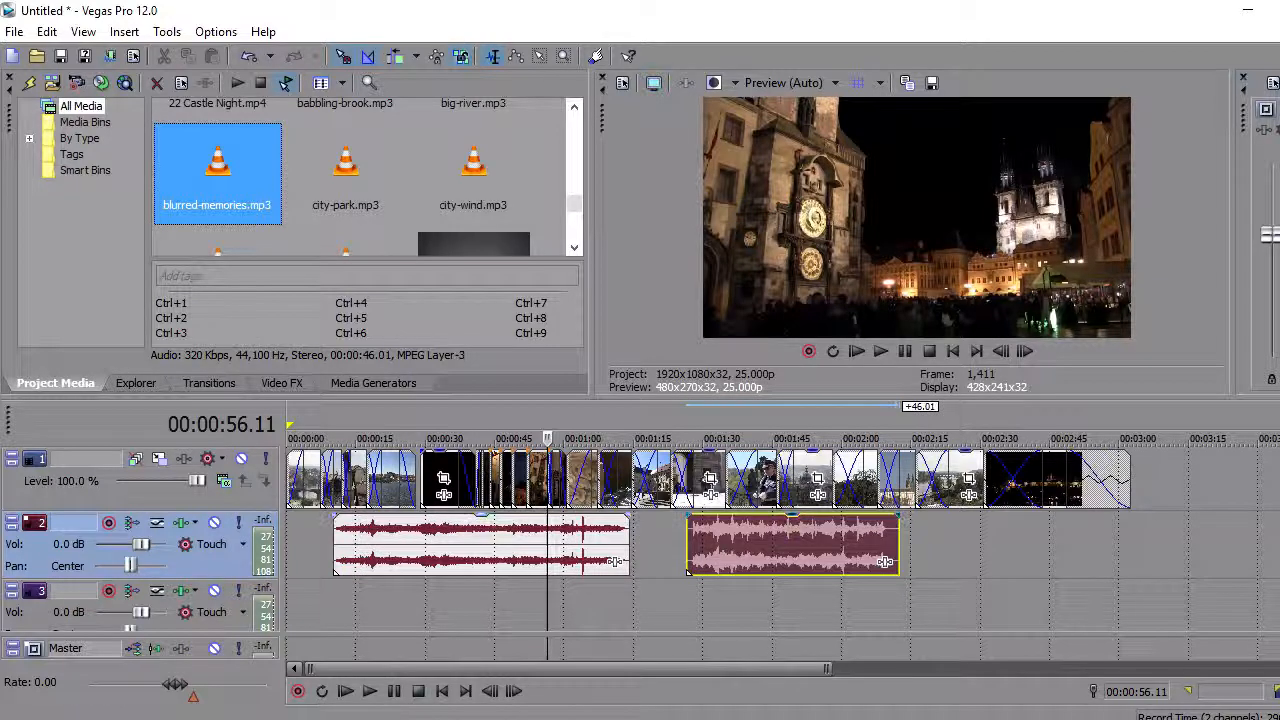
Move the city-wind clip to track 3 at the timeline start, and shift blurred-memories on track 2 to start at about 3 s.
{"action": "left_click_drag", "start_coordinate": [480, 545], "coordinate": [480, 607]}
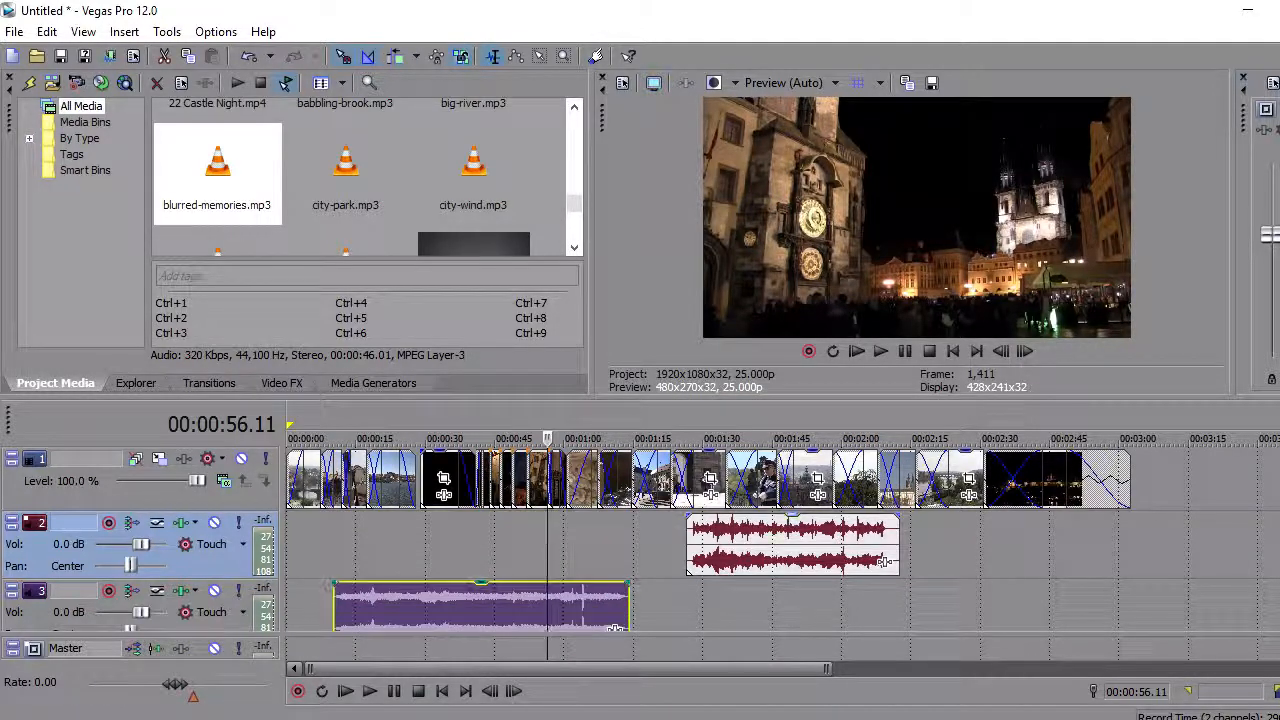
{"action": "left_click_drag", "start_coordinate": [882, 562], "coordinate": [484, 562]}
{"action": "left_click", "coordinate": [321, 545]}
{"action": "scroll", "coordinate": [321, 545], "scroll_direction": "up", "scroll_amount": 11}
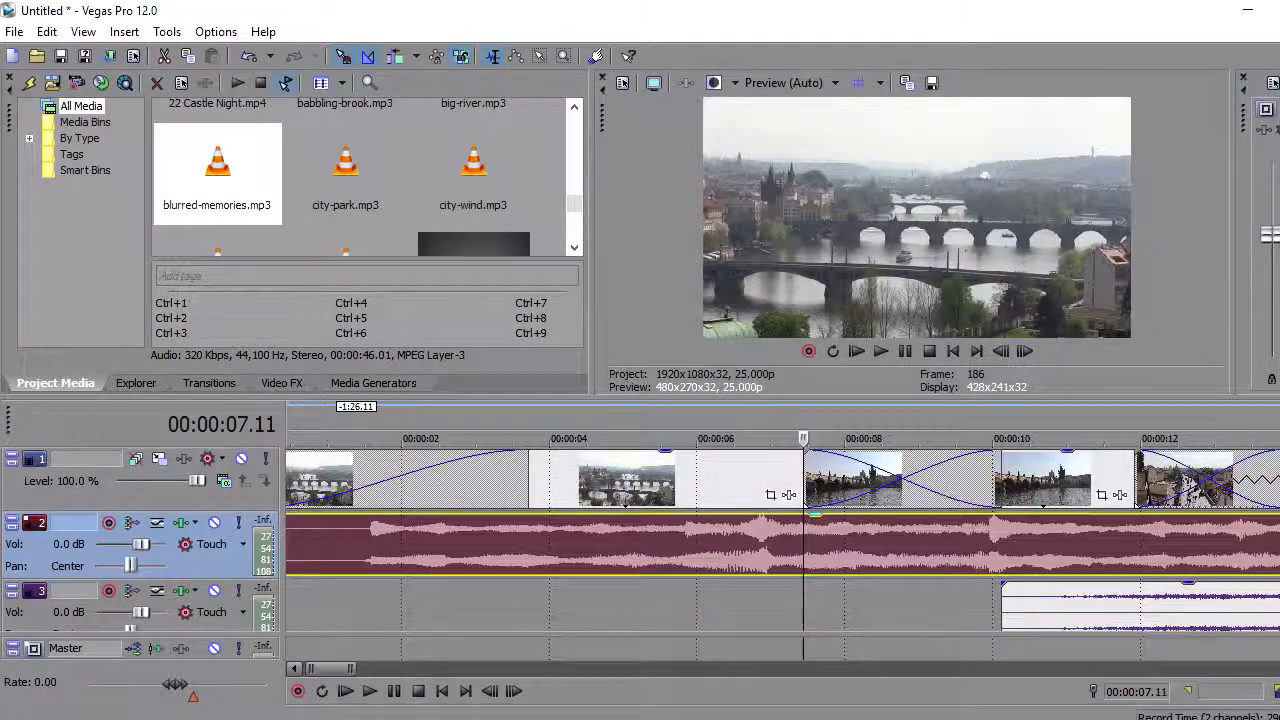
{"action": "left_click_drag", "start_coordinate": [321, 548], "coordinate": [610, 572]}
{"action": "left_click_drag", "start_coordinate": [1045, 605], "coordinate": [330, 605]}
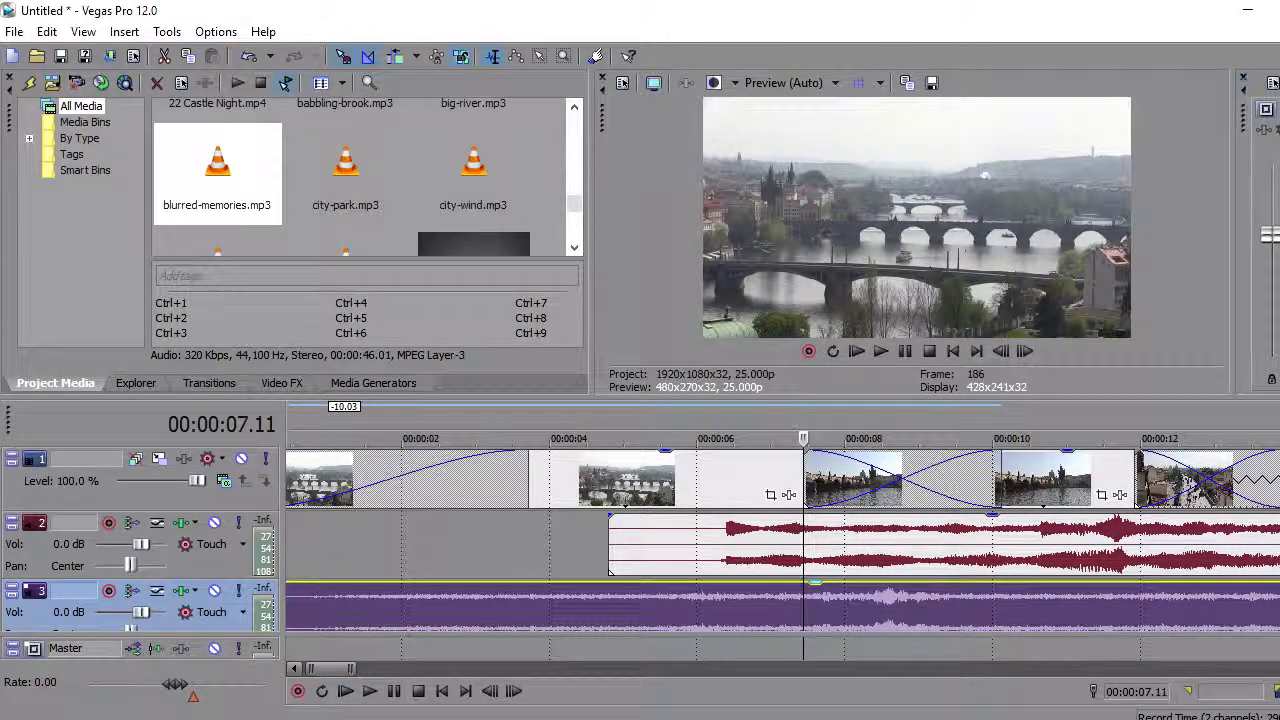
{"action": "left_click_drag", "start_coordinate": [830, 545], "coordinate": [705, 545]}
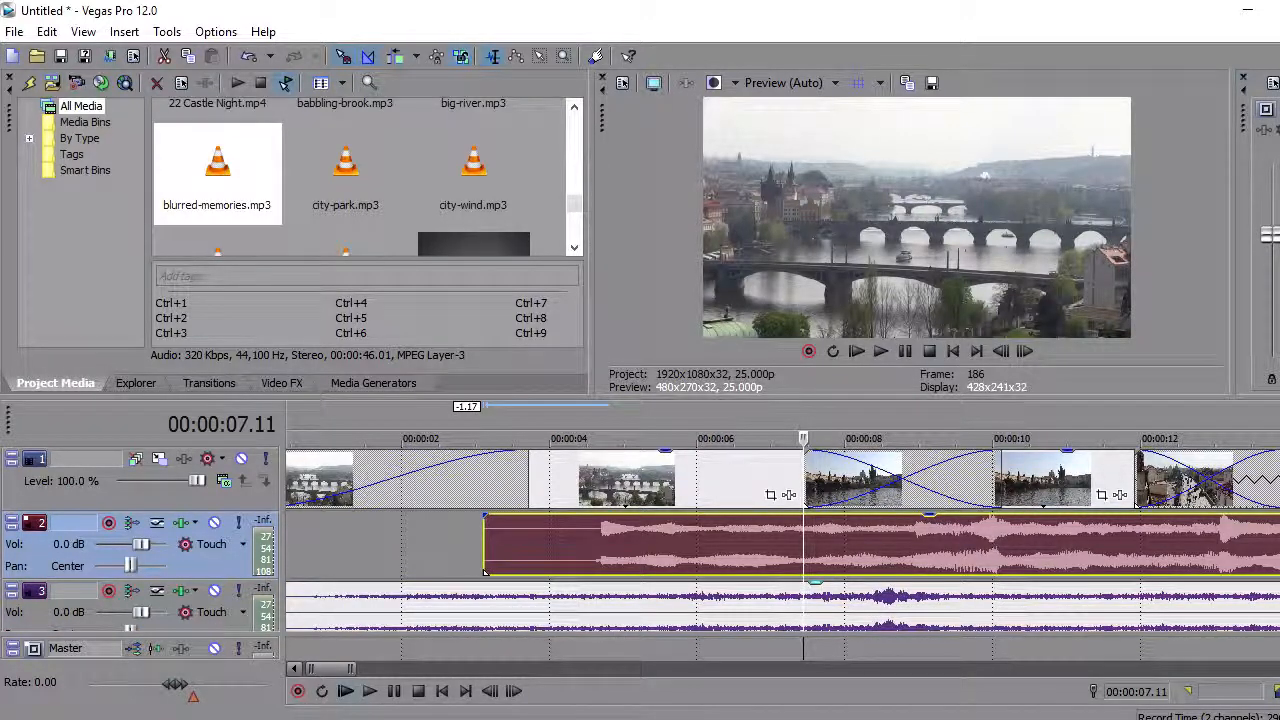
Play the project from the beginning to hear both audio tracks together, and stop.
{"action": "left_click", "coordinate": [442, 691]}
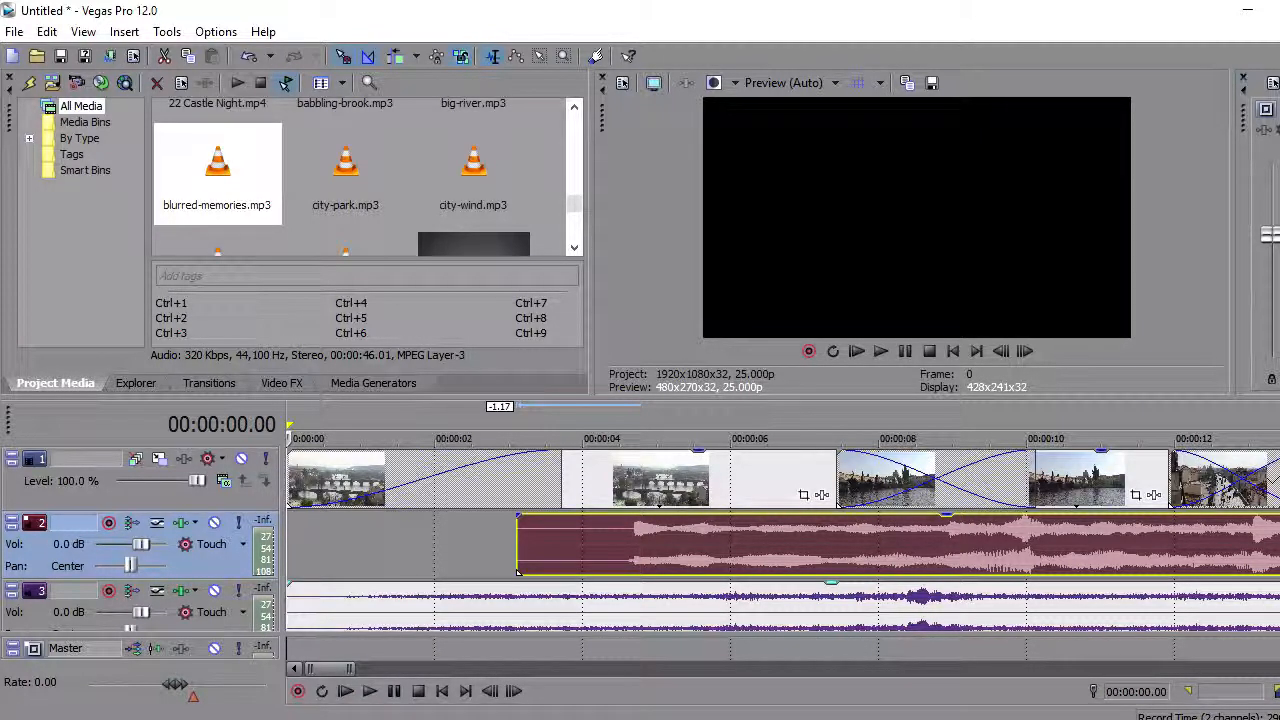
{"action": "left_click", "coordinate": [369, 691]}
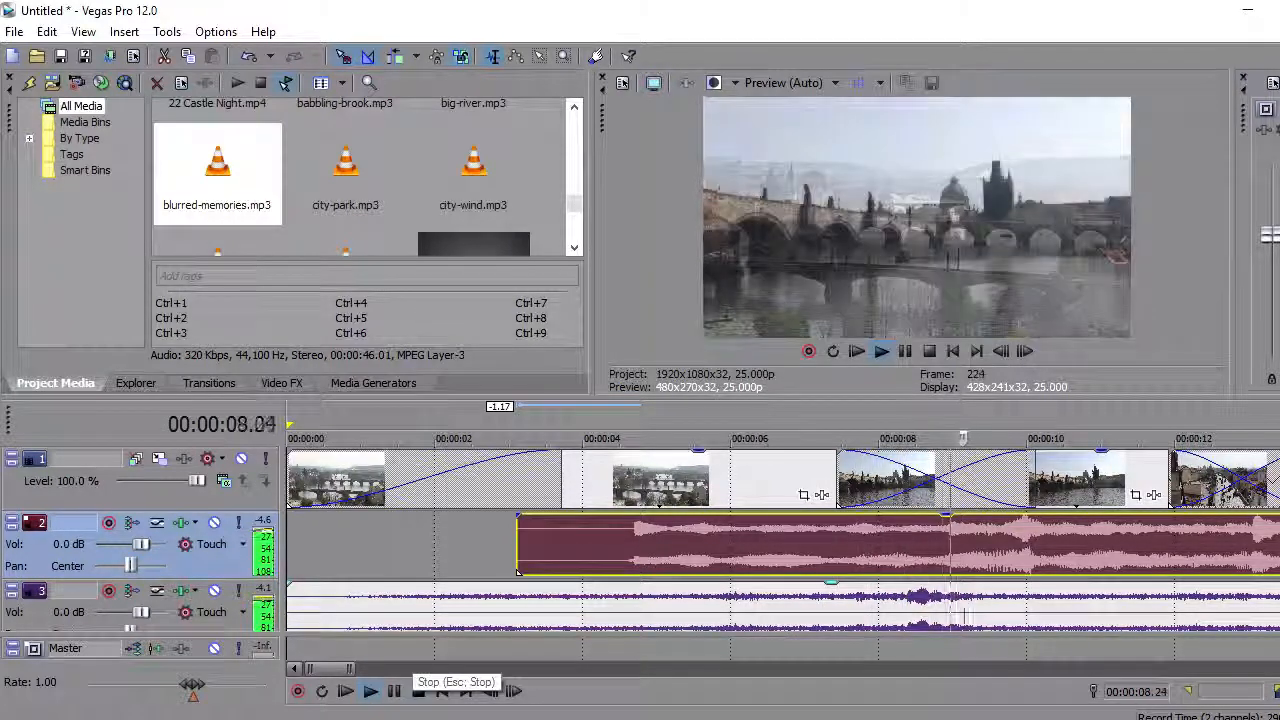
{"action": "left_click", "coordinate": [419, 690]}
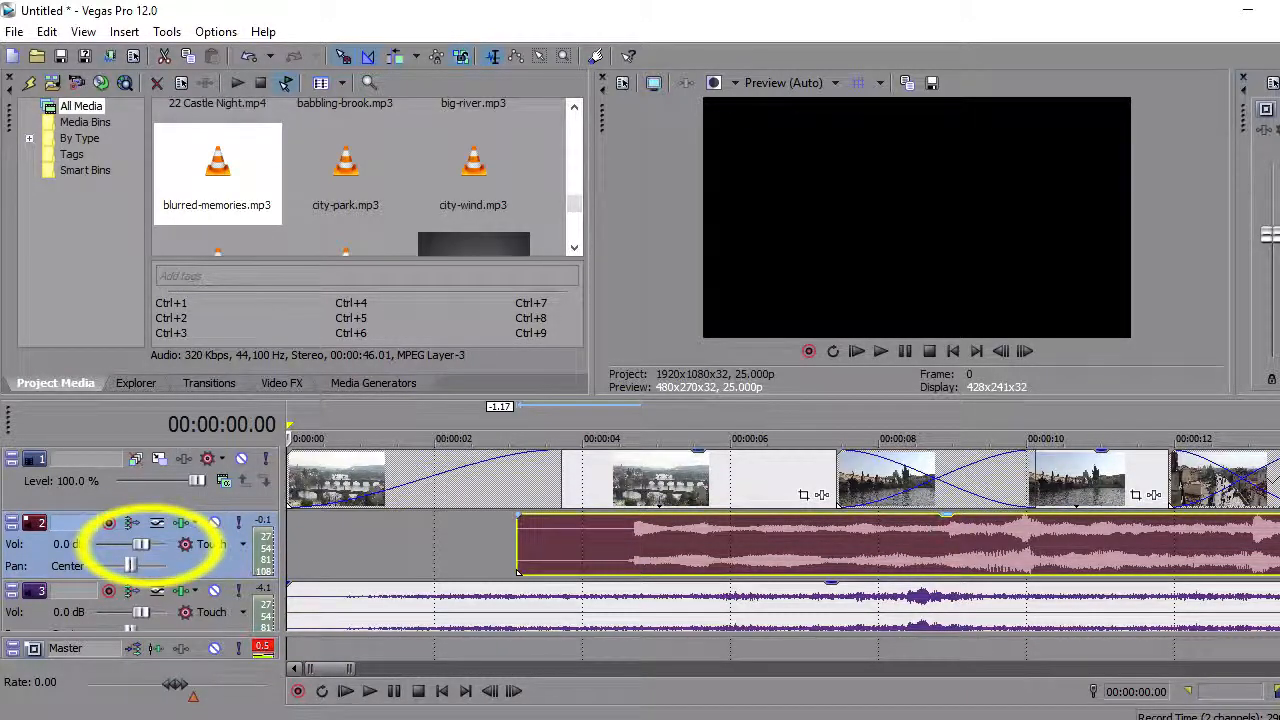
Lower the gain of the city-wind clip on track 3 and play the timeline to check the balance with the music.
{"action": "mouse_move", "coordinate": [720, 515]}
{"action": "left_mouse_down"}
{"action": "mouse_move", "coordinate": [719, 537]}
{"action": "mouse_move", "coordinate": [719, 514]}
{"action": "left_mouse_up"}
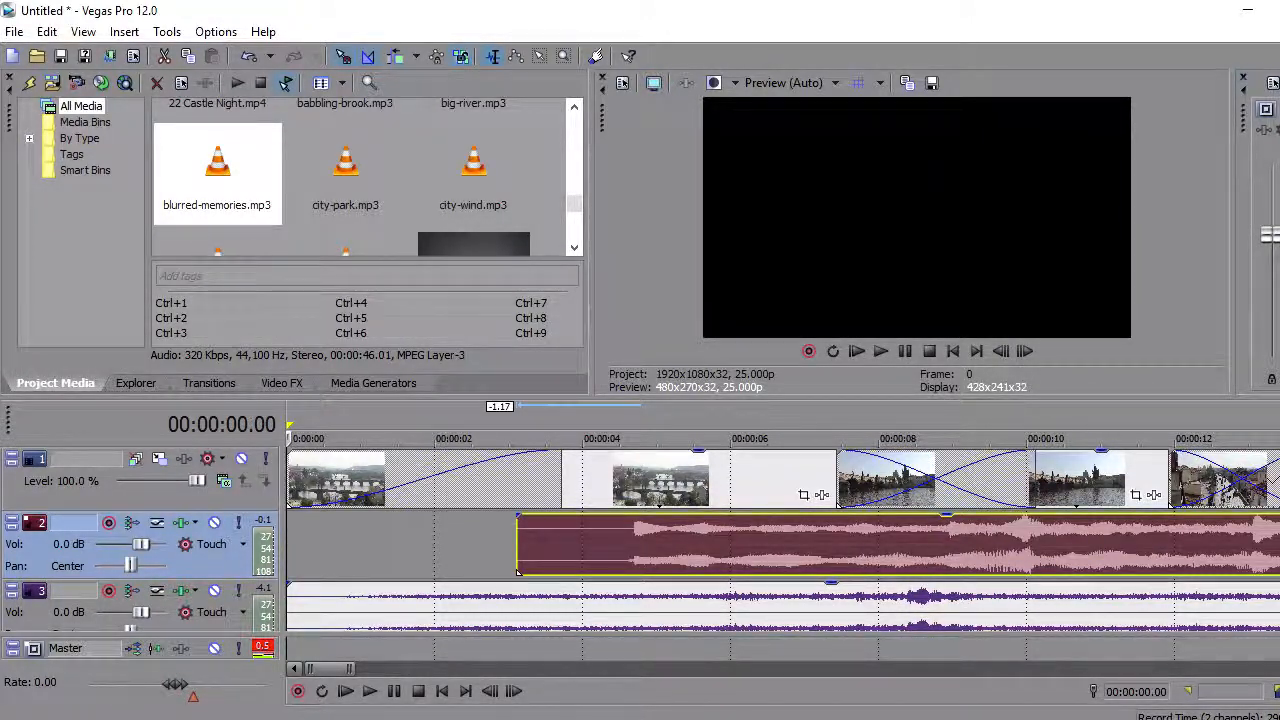
{"action": "scroll", "coordinate": [780, 540], "scroll_direction": "down", "scroll_amount": 1}
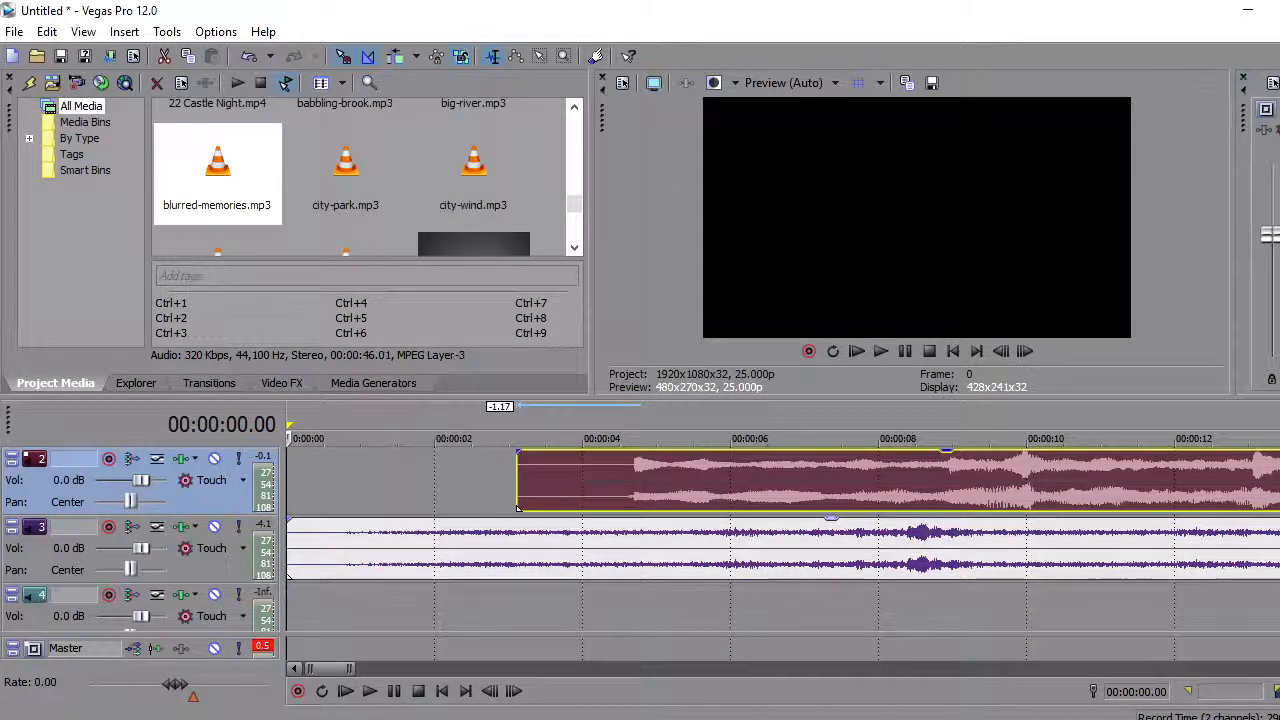
{"action": "left_click", "coordinate": [425, 548]}
{"action": "left_click_drag", "start_coordinate": [463, 519], "coordinate": [463, 554]}
{"action": "left_click", "coordinate": [345, 690]}
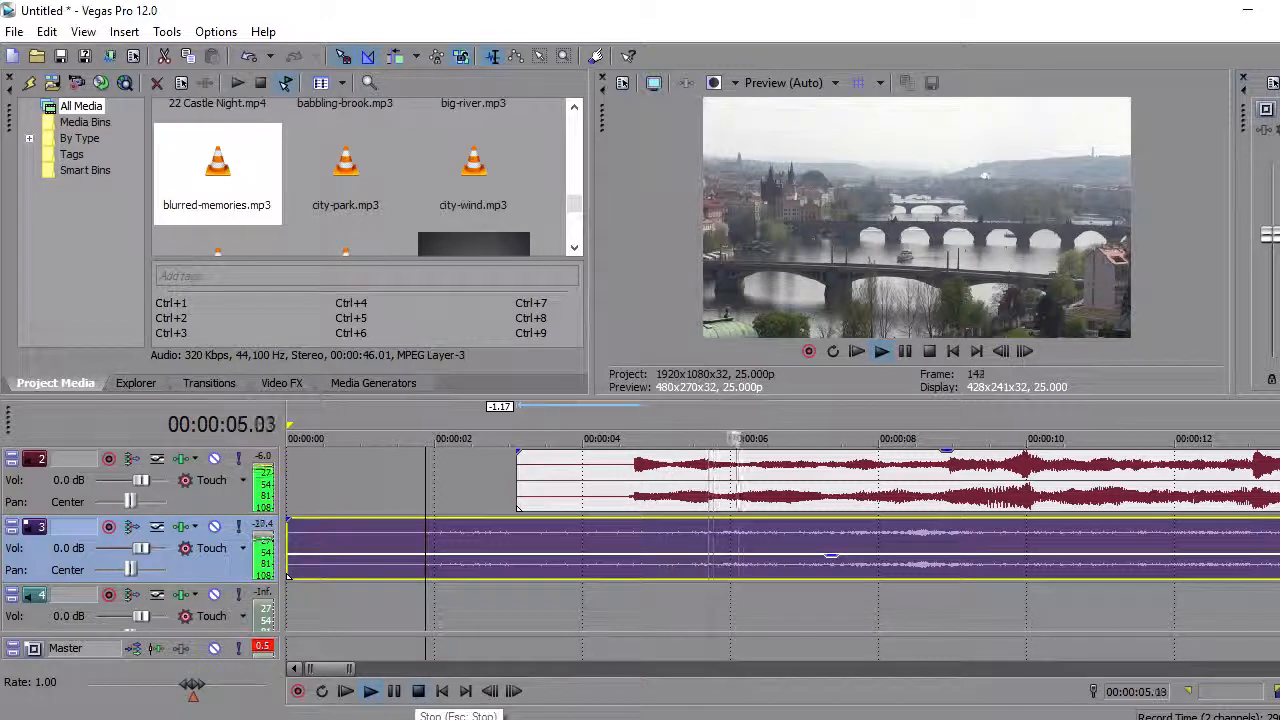
{"action": "left_click", "coordinate": [418, 690]}
Add a fade-in of about 2 s to the start of the city-wind clip on track 3.
{"action": "left_click", "coordinate": [786, 480]}
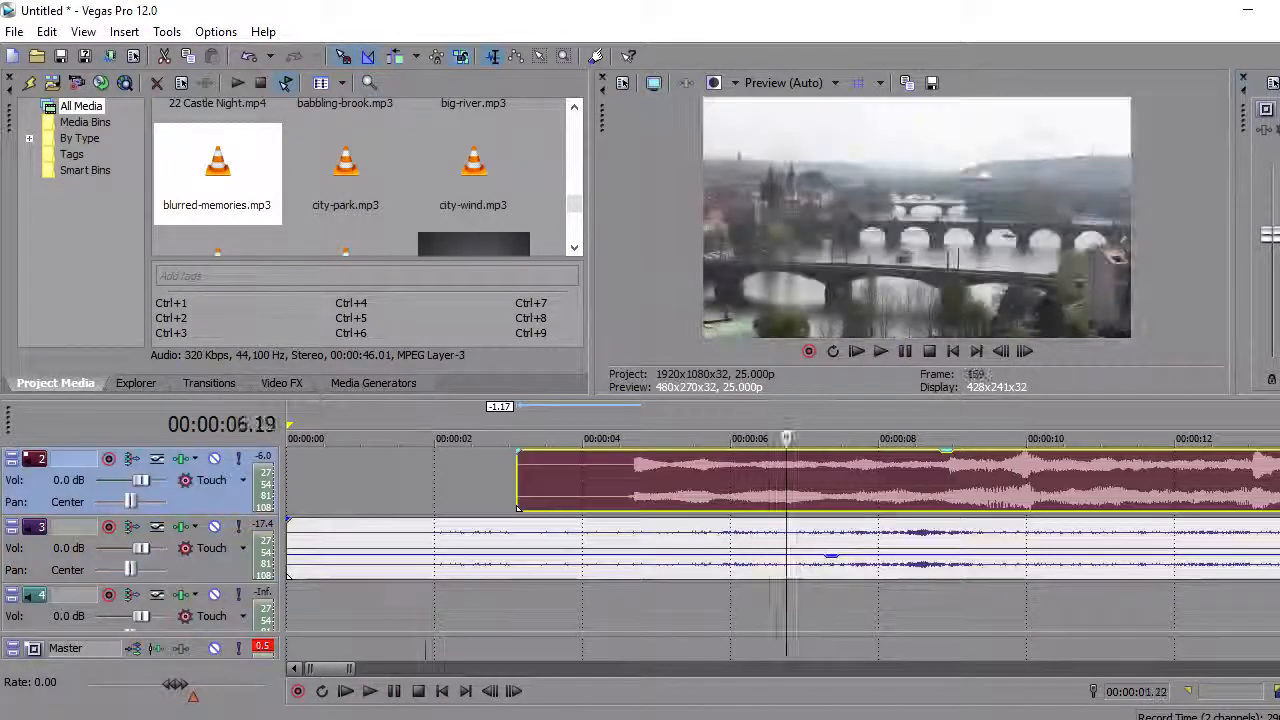
{"action": "scroll", "coordinate": [786, 540], "scroll_direction": "up", "scroll_amount": 1}
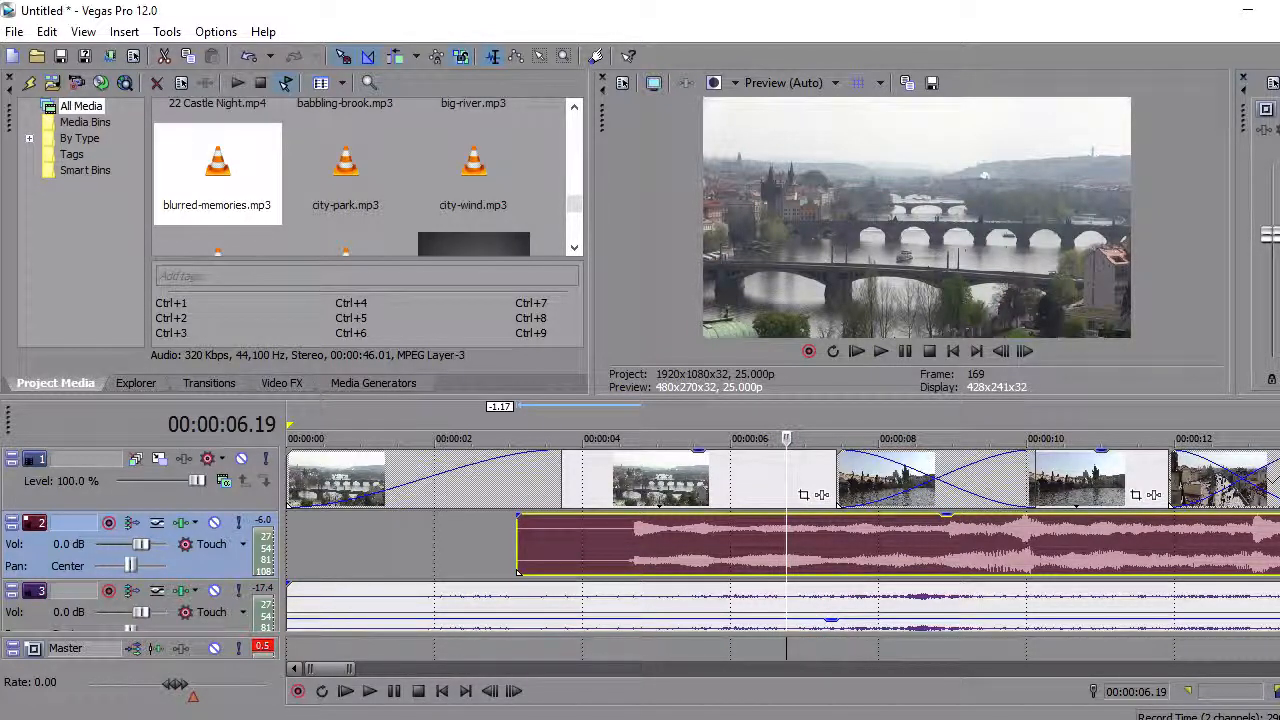
{"action": "scroll", "coordinate": [780, 540], "scroll_direction": "down", "scroll_amount": 1}
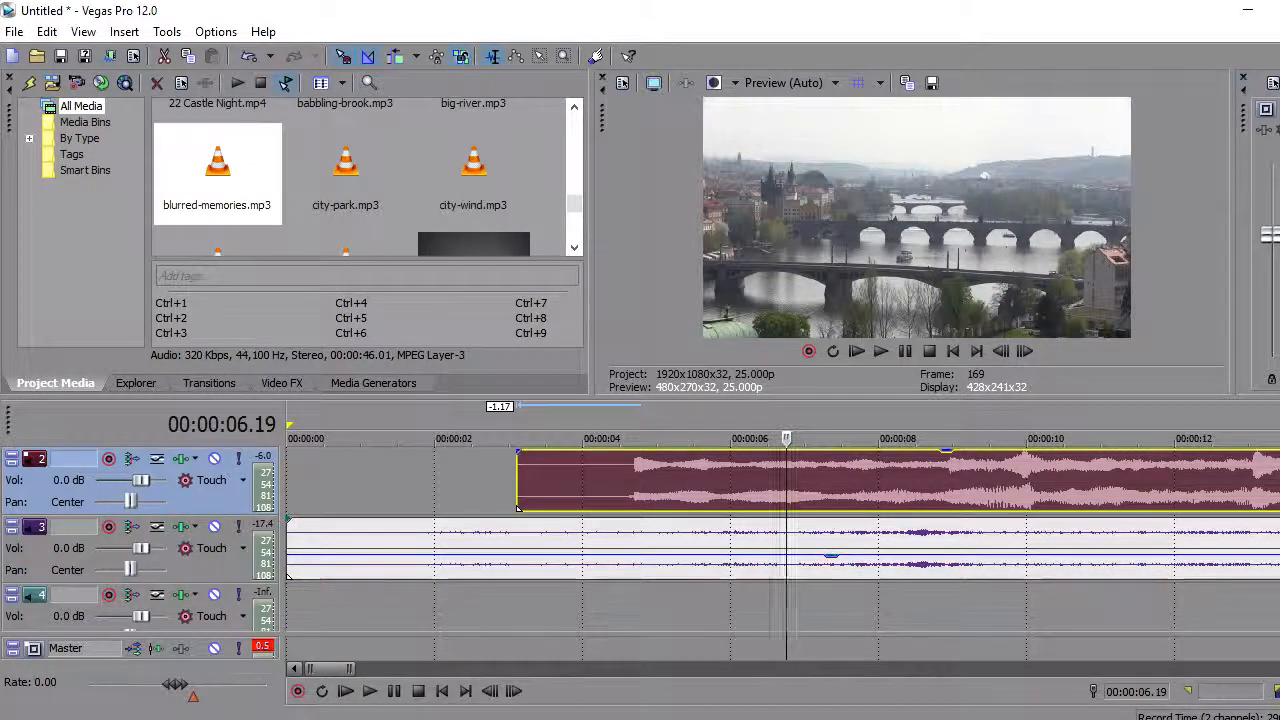
{"action": "mouse_move", "coordinate": [290, 521]}
{"action": "left_mouse_down"}
{"action": "mouse_move", "coordinate": [463, 522]}
{"action": "mouse_move", "coordinate": [288, 522]}
{"action": "left_mouse_up"}
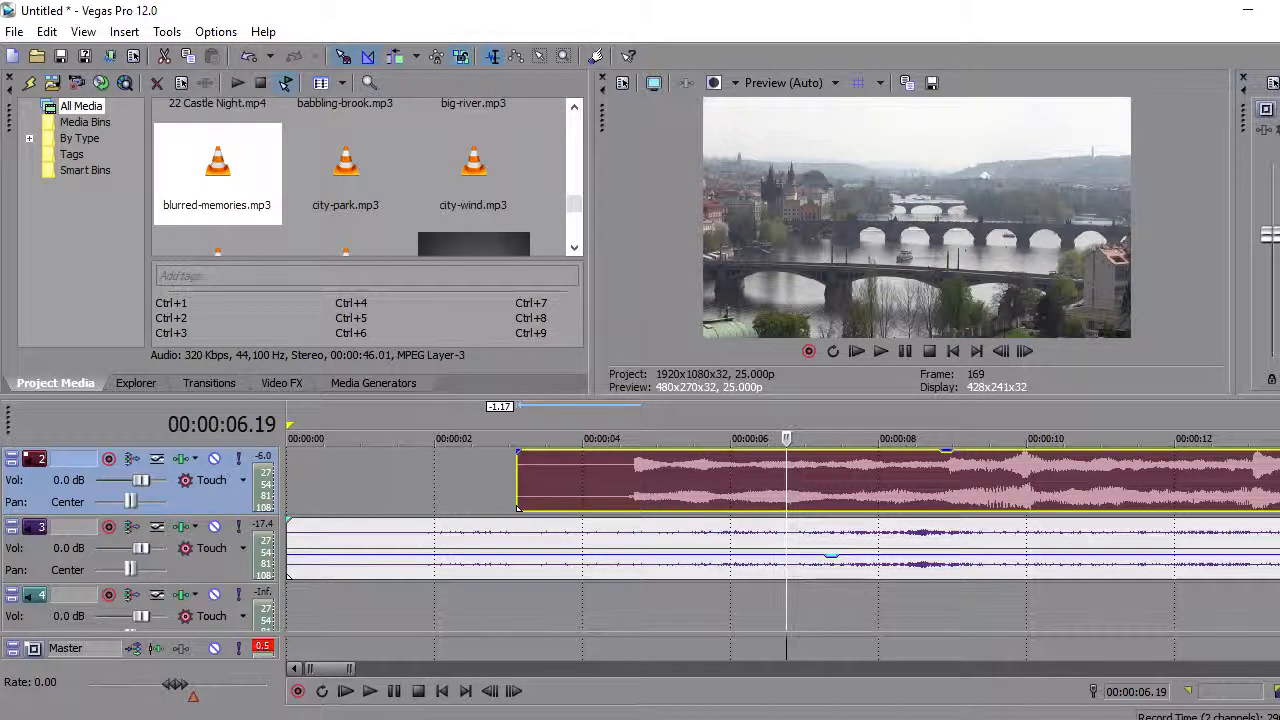
{"action": "left_click_drag", "start_coordinate": [288, 521], "coordinate": [429, 521]}
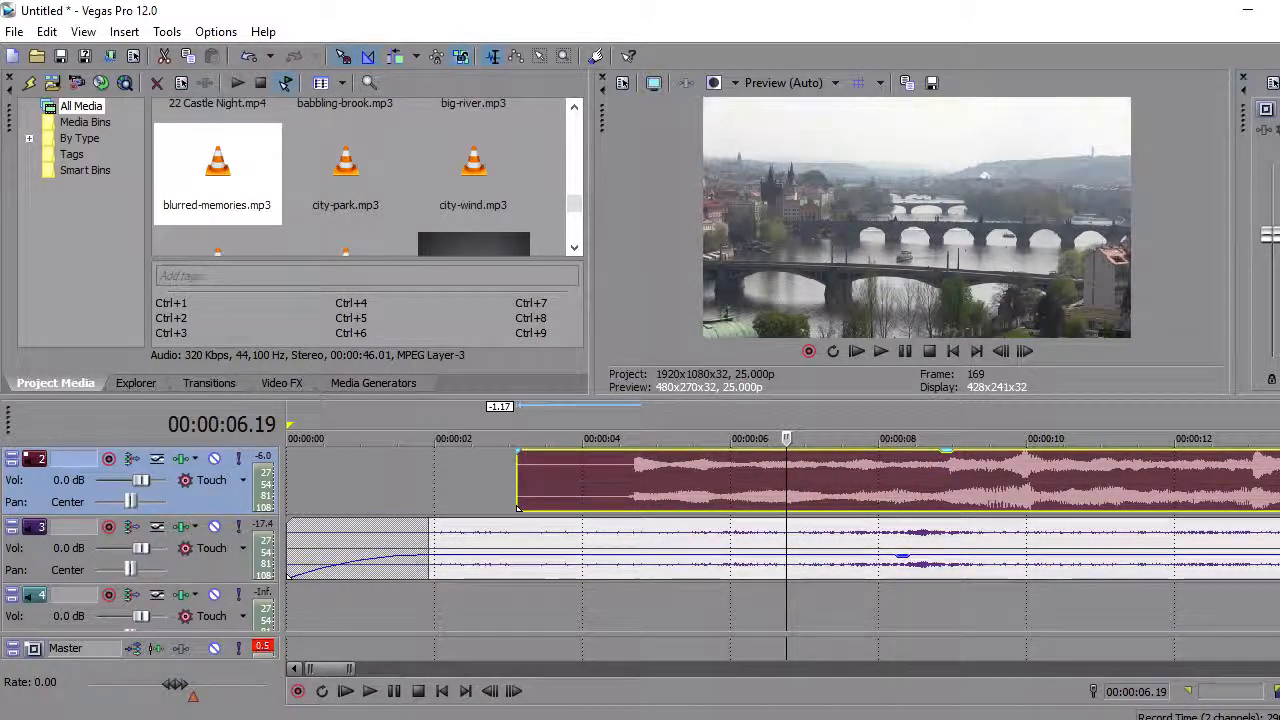
Move the blurred-memories clip 24 frames earlier to start at about 2 s, and play back the mix.
{"action": "scroll", "coordinate": [518, 508], "scroll_direction": "up", "scroll_amount": 1}
{"action": "left_click_drag", "start_coordinate": [518, 571], "coordinate": [448, 571]}
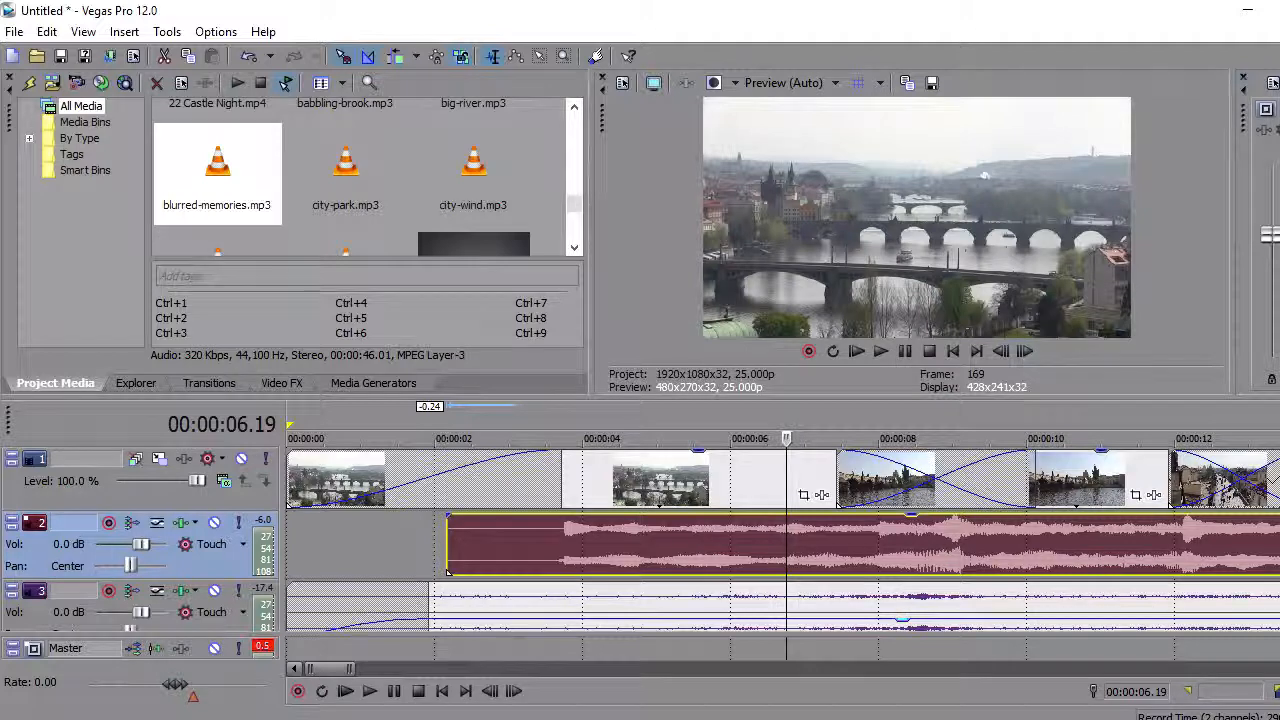
{"action": "left_click", "coordinate": [345, 691]}
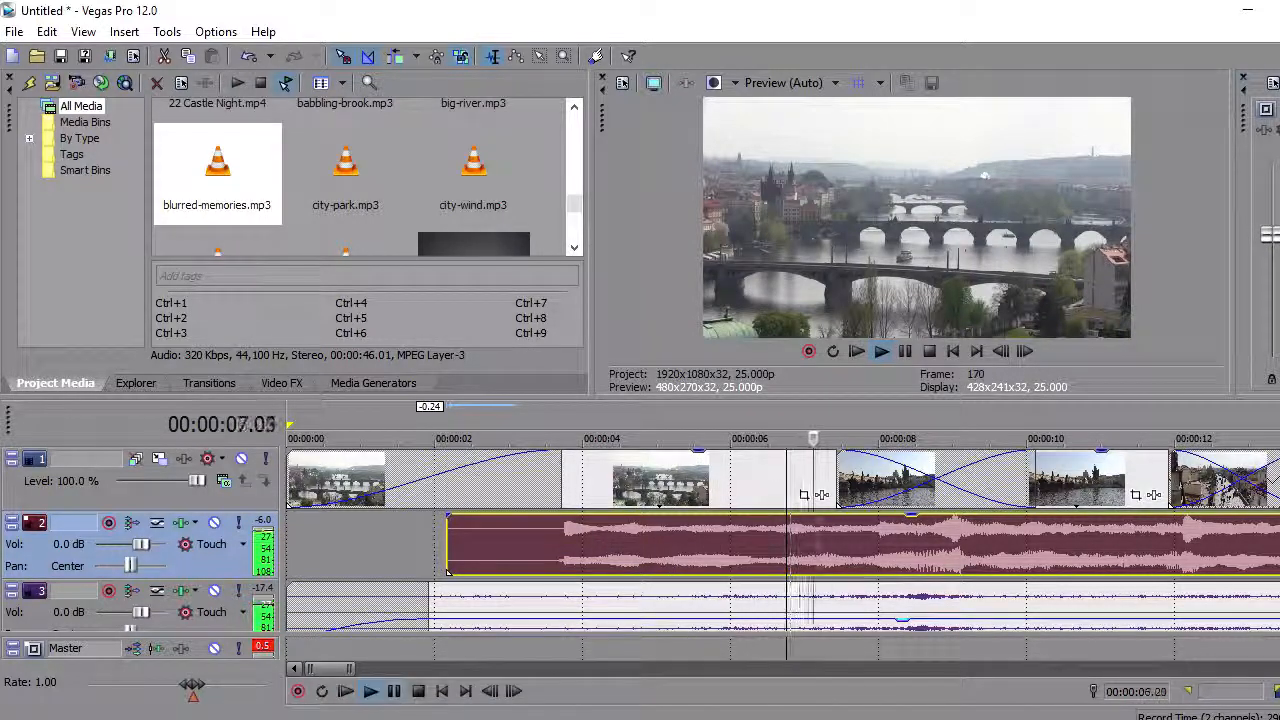
{"action": "left_click", "coordinate": [418, 691]}
{"action": "left_click", "coordinate": [688, 545]}
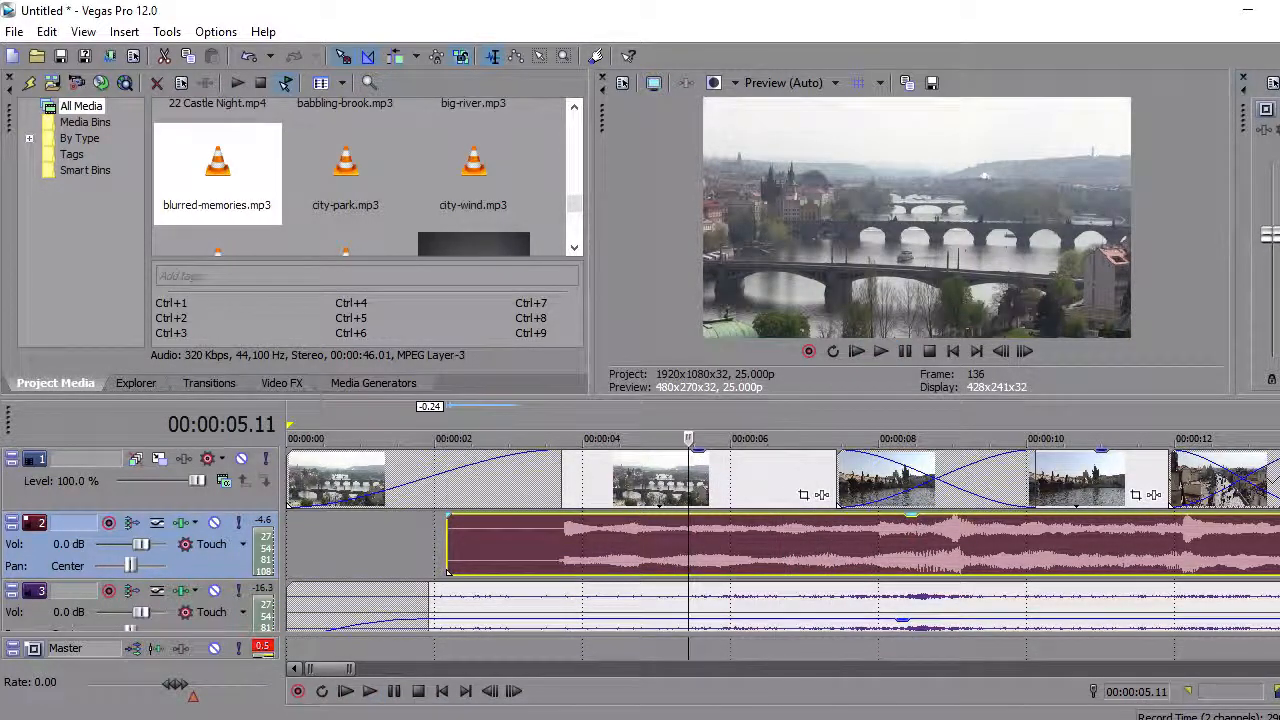
{"action": "scroll", "coordinate": [688, 545], "scroll_direction": "down", "scroll_amount": 2}
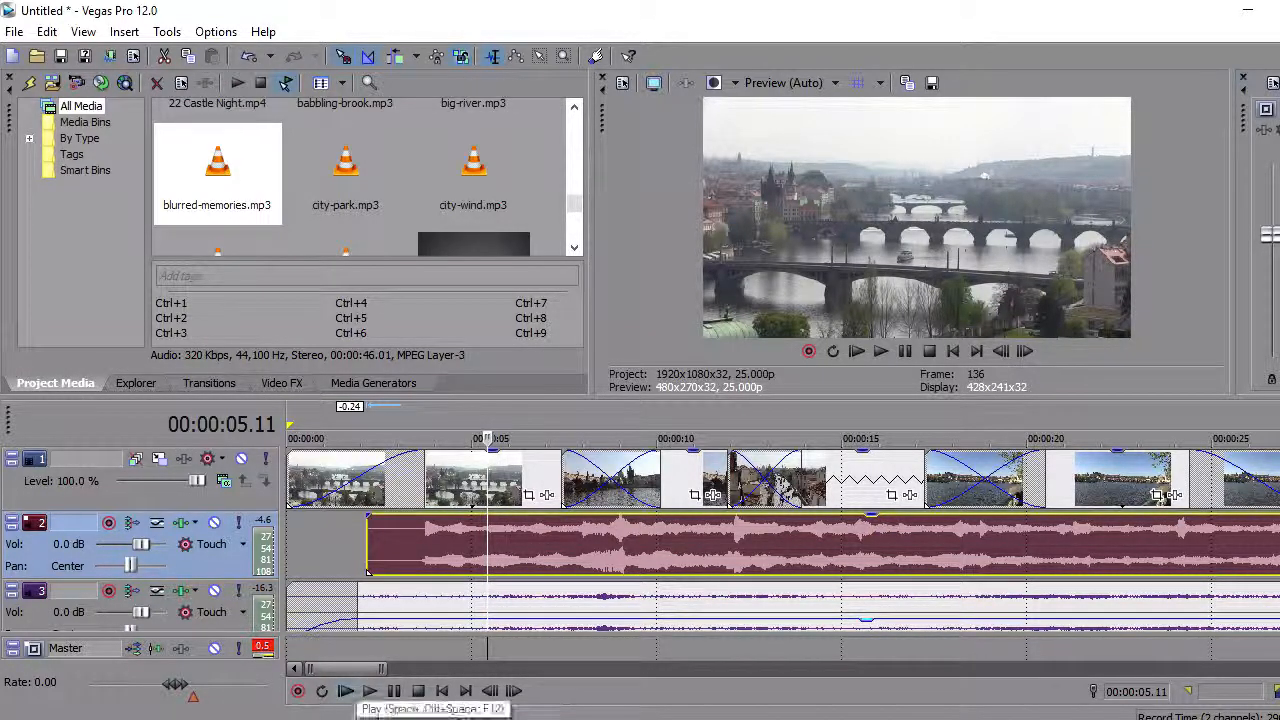
Play the mix from about 4 s to check how the music and wind sound together, and pause.
{"action": "left_click", "coordinate": [441, 545]}
{"action": "key", "text": "shift+space"}
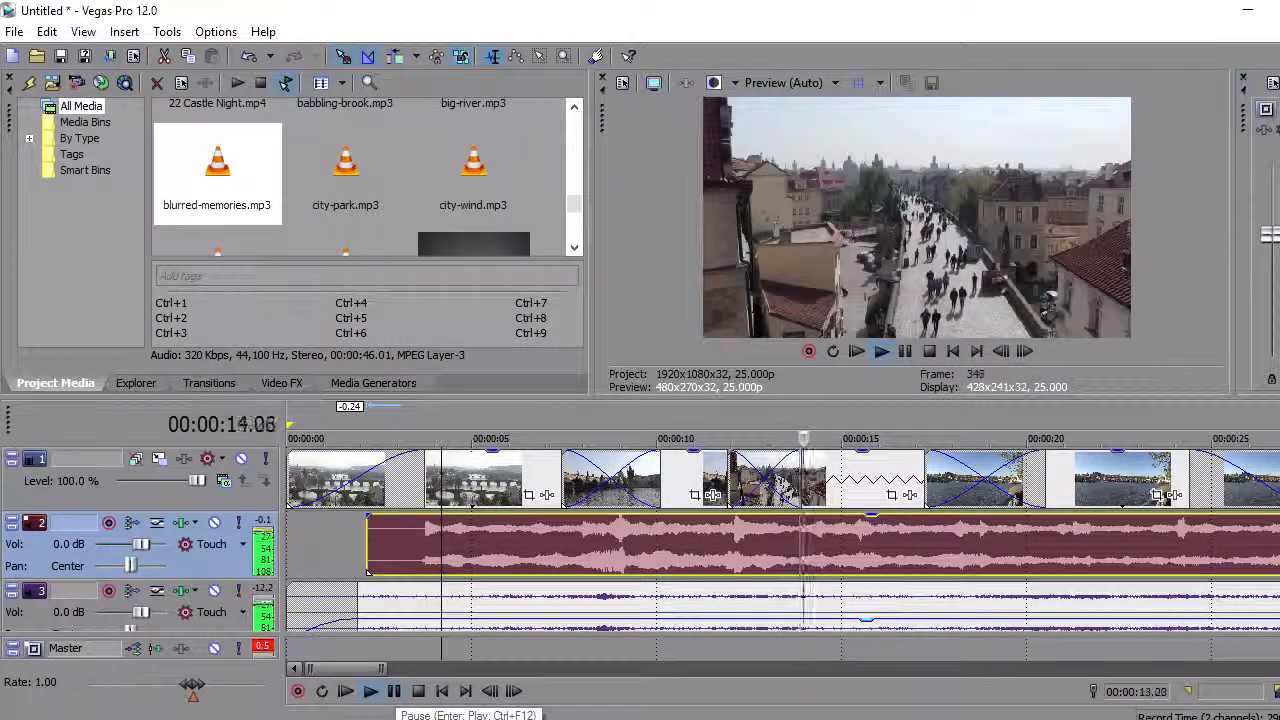
{"action": "left_click", "coordinate": [393, 690]}
Play the closing section of the music from about 41 s to hear how it ends, and stop.
{"action": "left_click", "coordinate": [833, 475]}
{"action": "scroll", "coordinate": [833, 478], "scroll_direction": "down", "scroll_amount": 1}
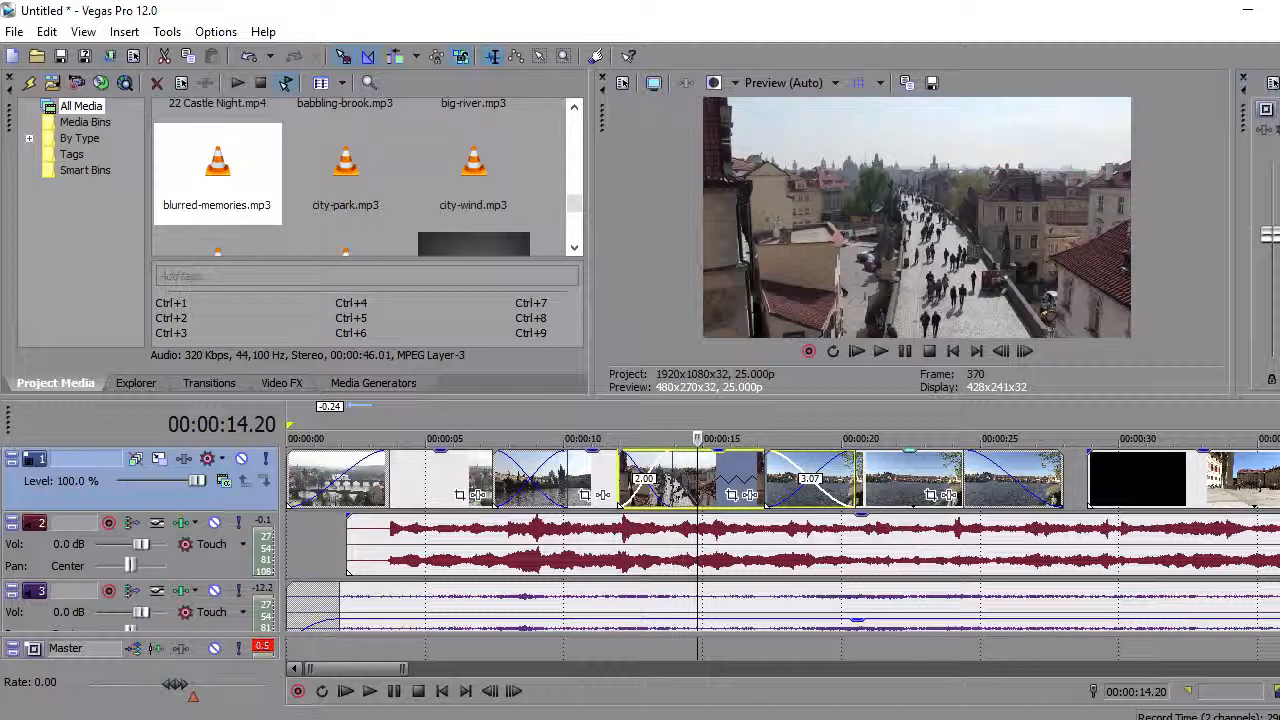
{"action": "scroll", "coordinate": [783, 520], "scroll_direction": "down", "scroll_amount": 2}
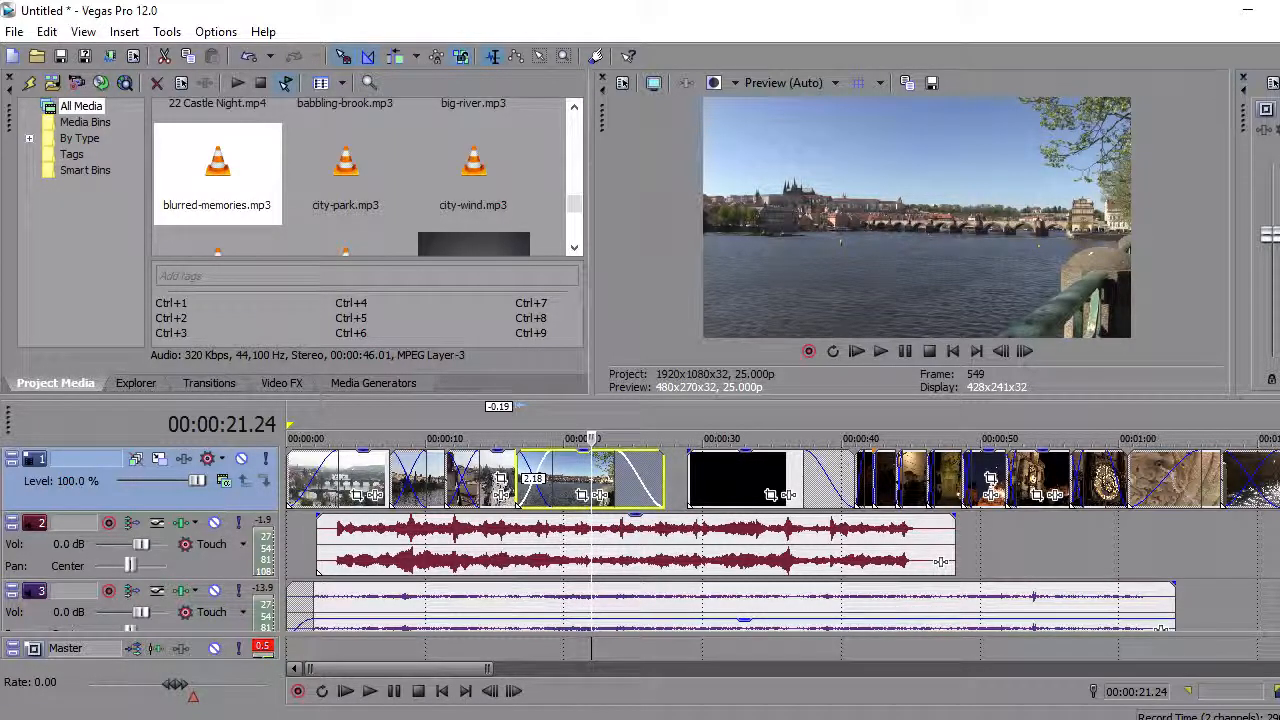
{"action": "left_click", "coordinate": [854, 438]}
{"action": "key", "text": "space"}
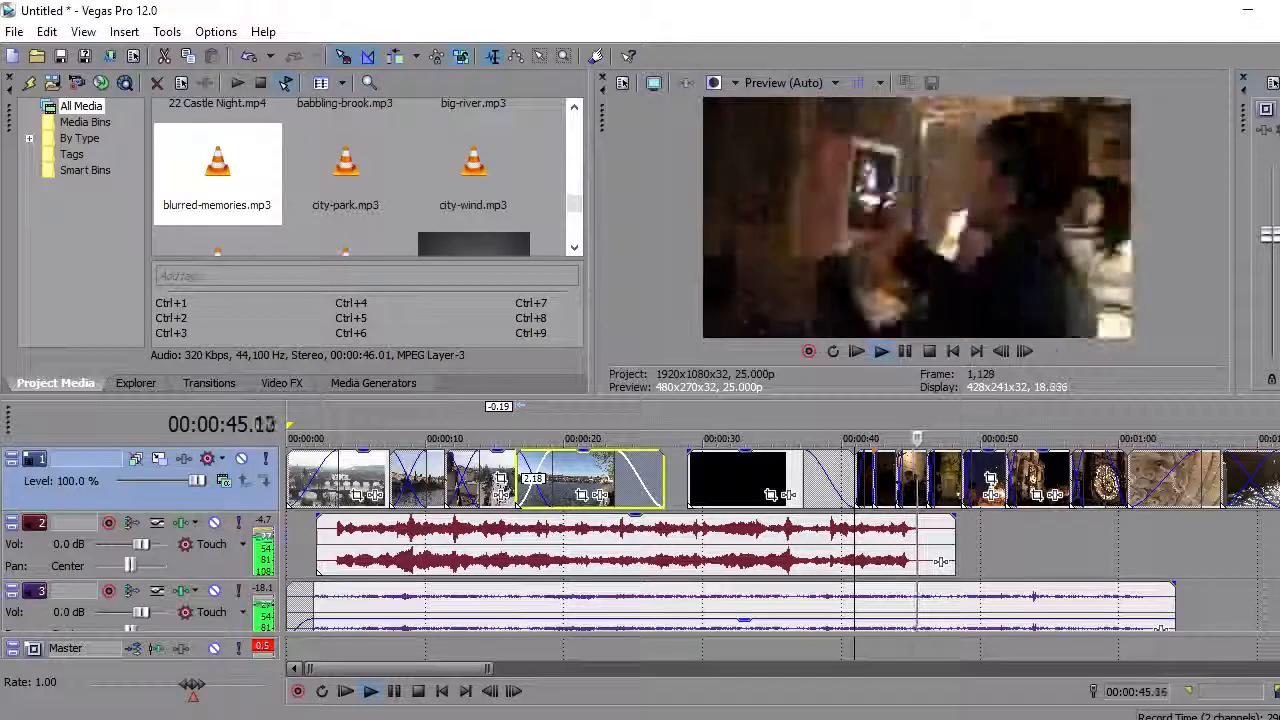
{"action": "key", "text": "space"}
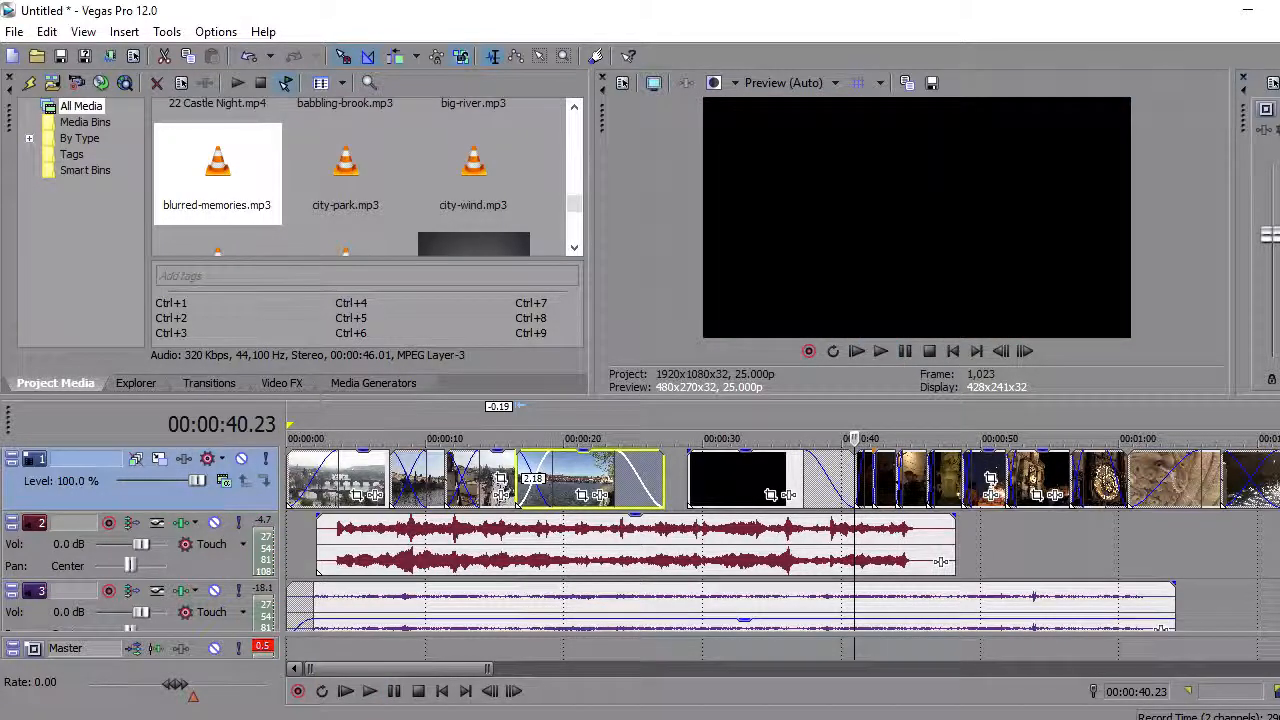
Split the blurred-memories clip at 00:00:38.16, move its ending section 2.07 later, and play back from about 21 s.
{"action": "left_click", "coordinate": [940, 562]}
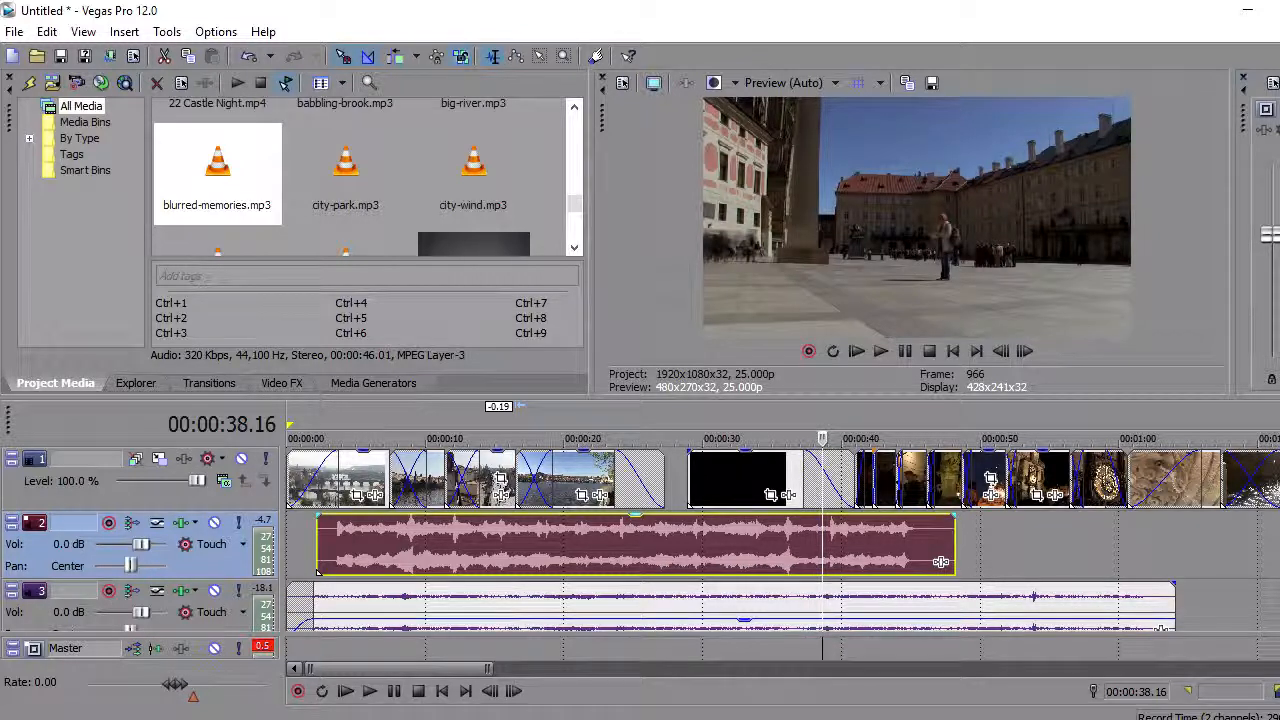
{"action": "key", "text": "s"}
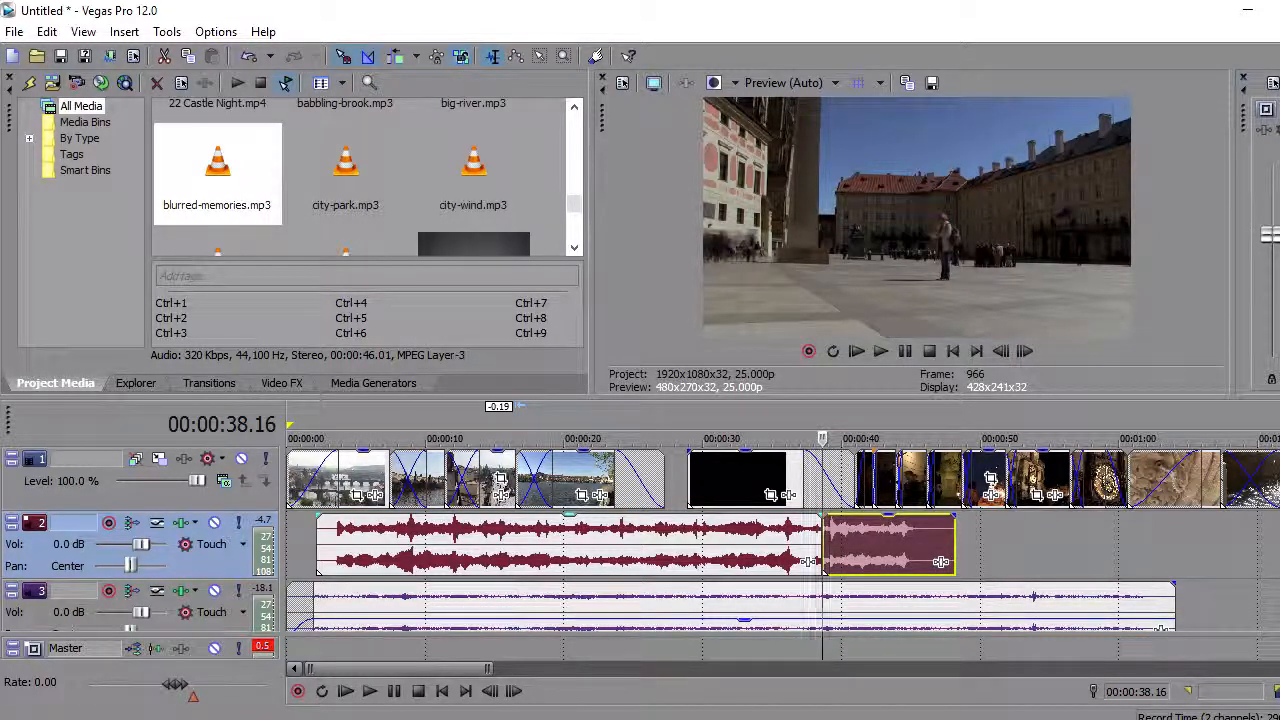
{"action": "left_click_drag", "start_coordinate": [940, 562], "coordinate": [971, 562]}
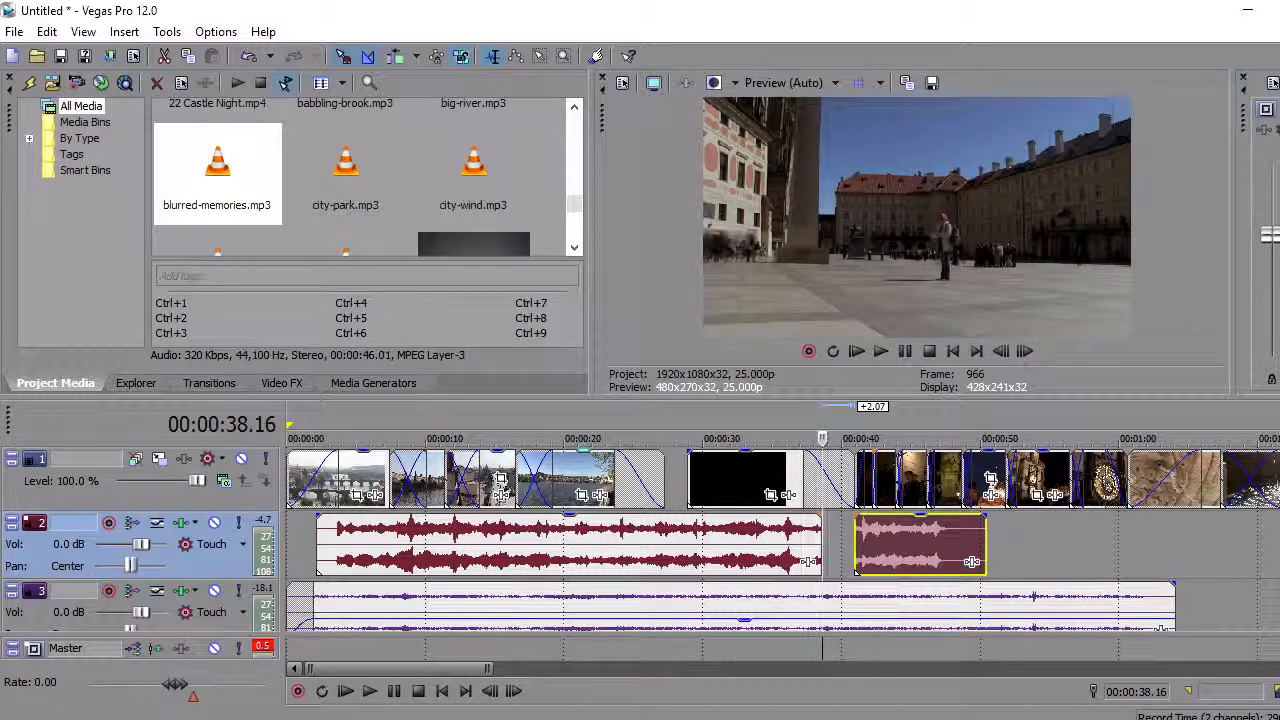
{"action": "key", "text": "space"}
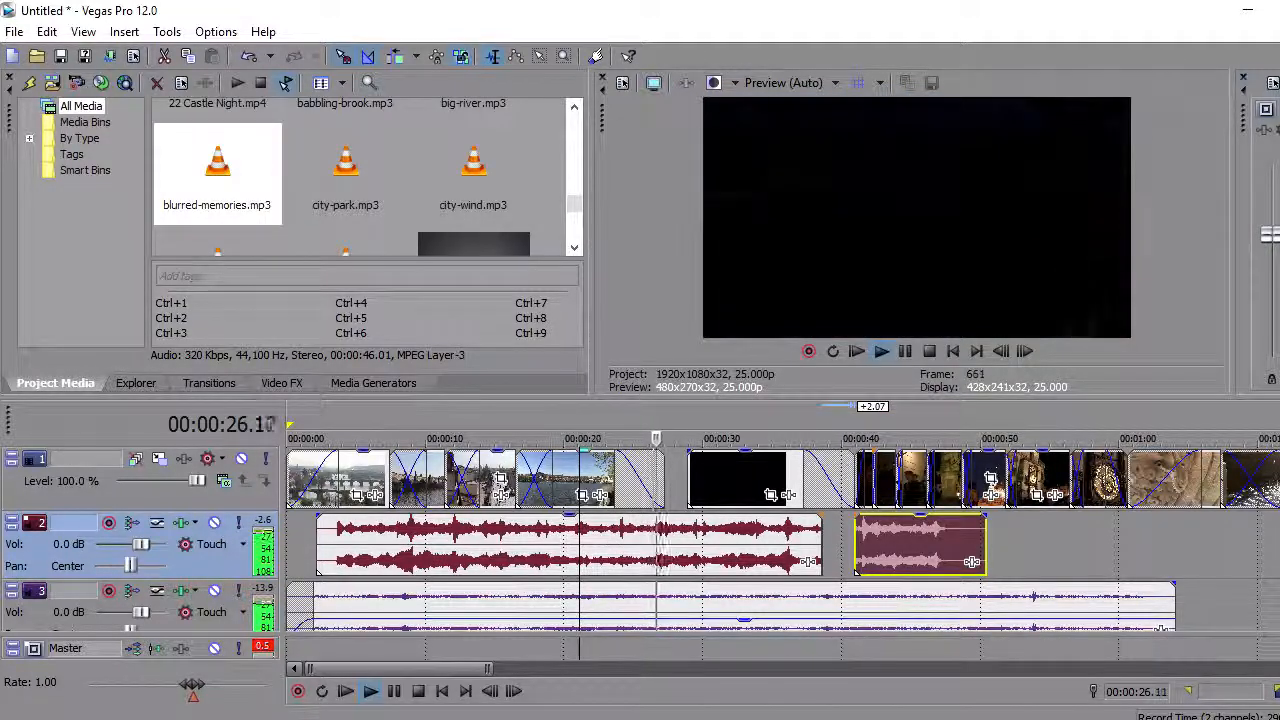
{"action": "key", "text": "space"}
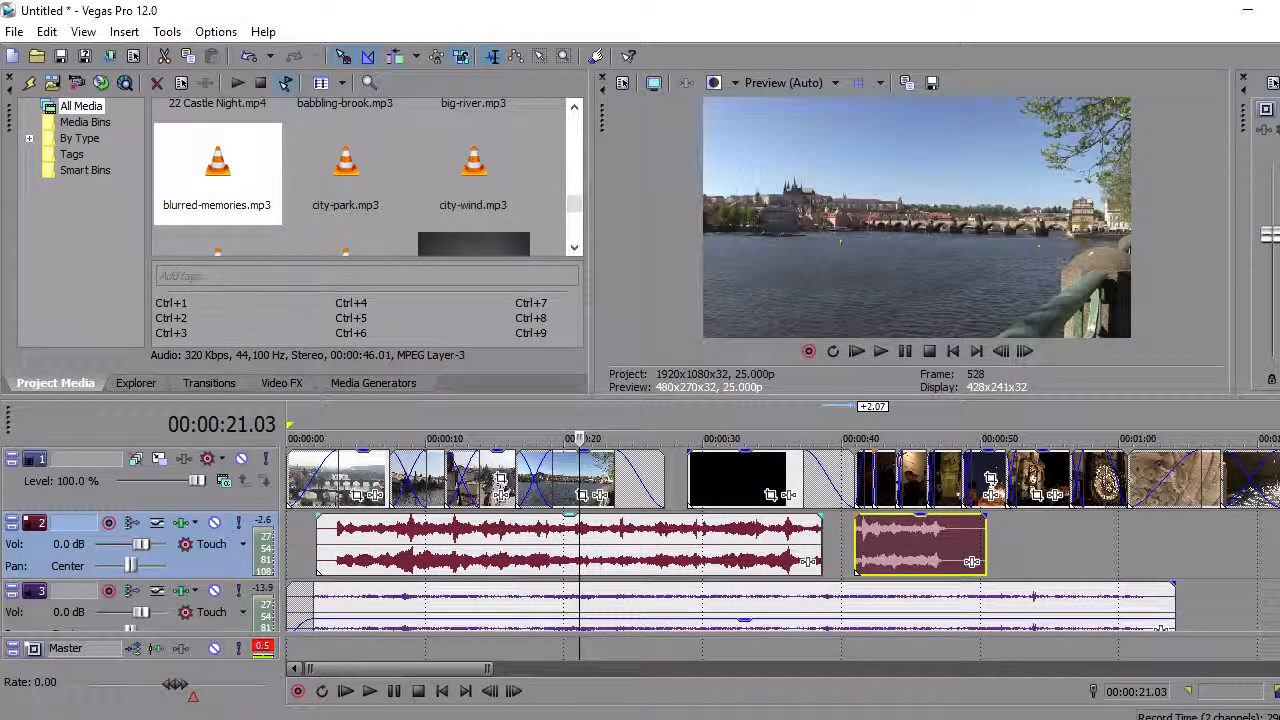
Insert a new audio track and place it directly below the music track as track 3.
{"action": "left_click", "coordinate": [997, 530]}
{"action": "right_click", "coordinate": [1018, 527]}
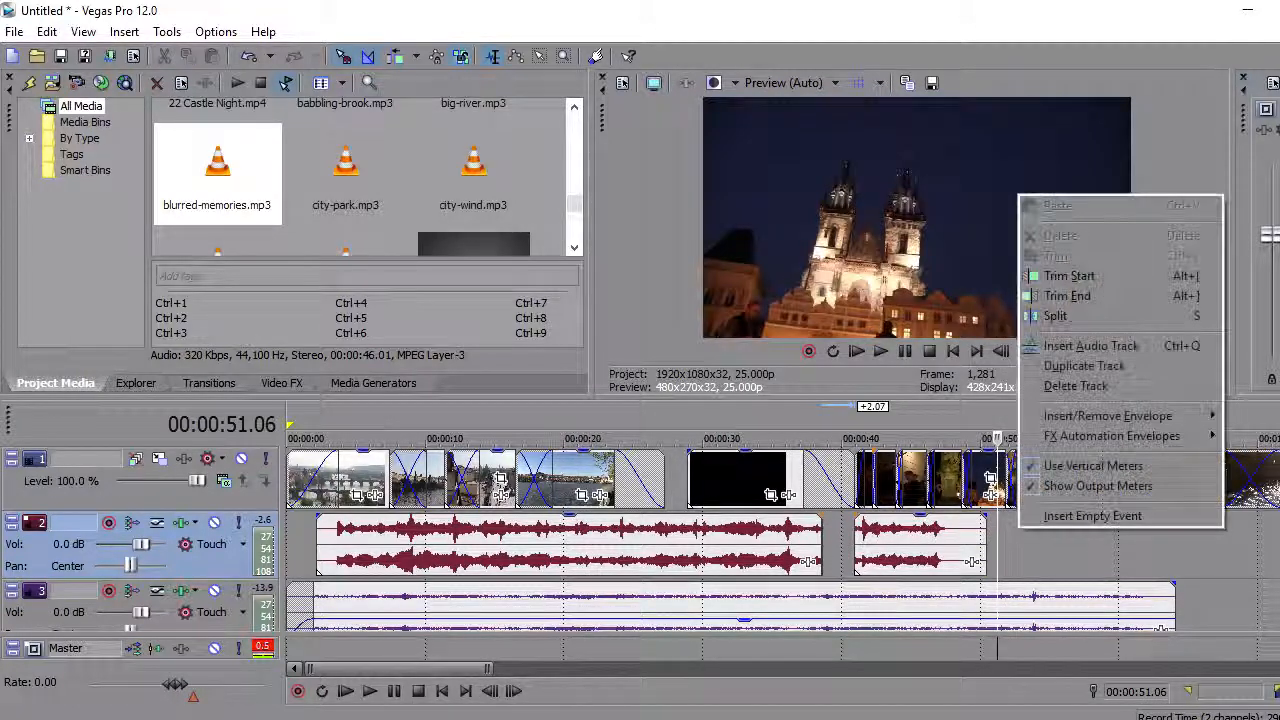
{"action": "left_click", "coordinate": [1092, 345]}
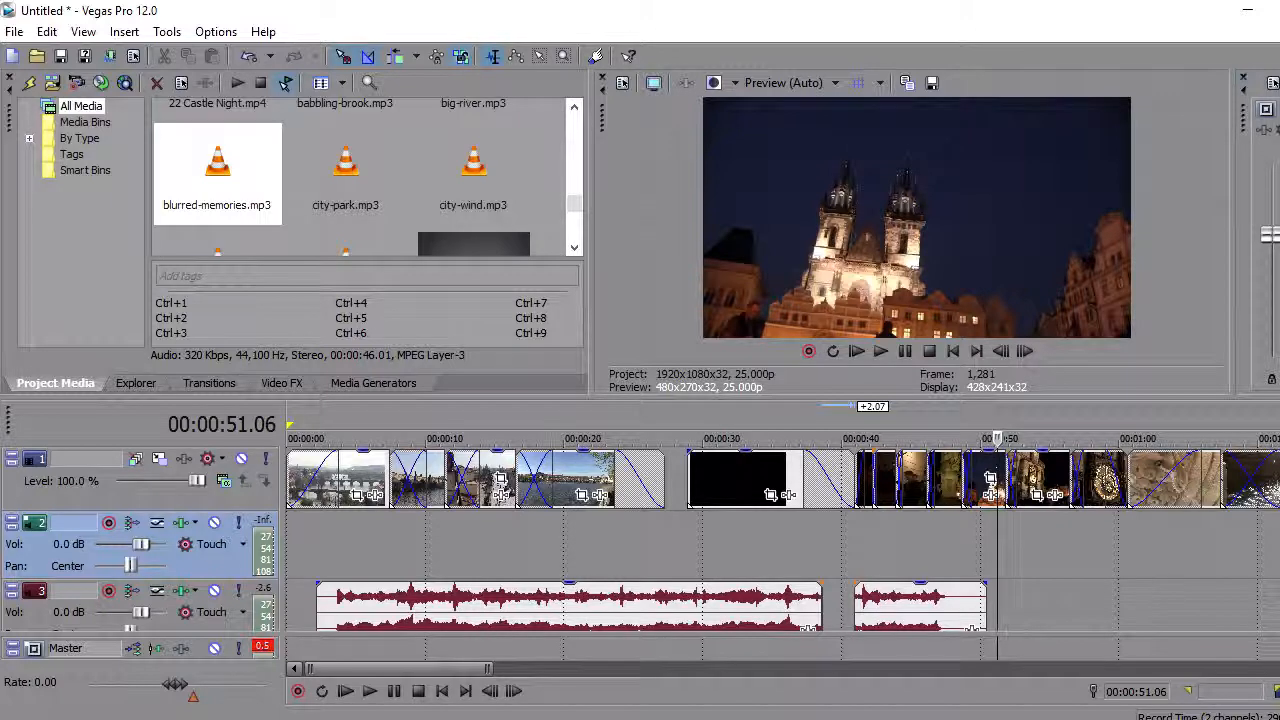
{"action": "scroll", "coordinate": [782, 540], "scroll_direction": "down", "scroll_amount": 1}
{"action": "left_click_drag", "start_coordinate": [42, 459], "coordinate": [42, 580]}
{"action": "scroll", "coordinate": [782, 540], "scroll_direction": "up", "scroll_amount": 1}
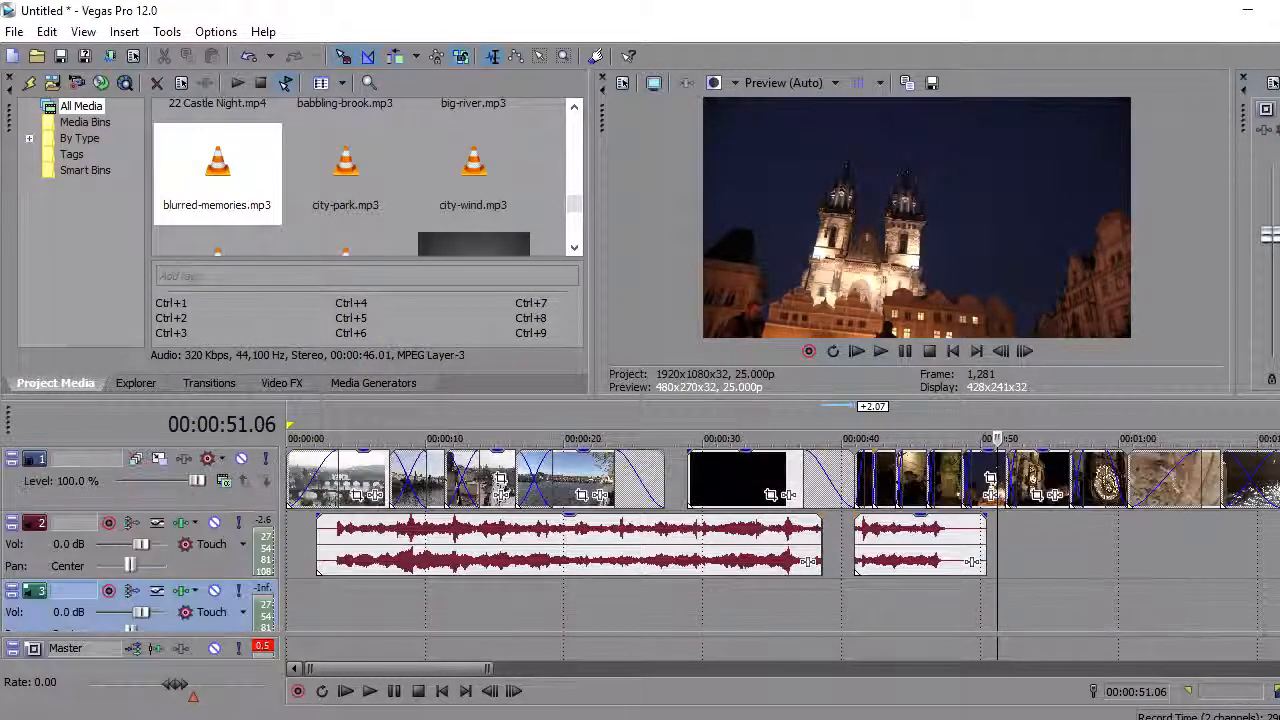
Move the music's ending section onto the empty track 3, starting at about 22 s.
{"action": "left_click_drag", "start_coordinate": [920, 545], "coordinate": [868, 545]}
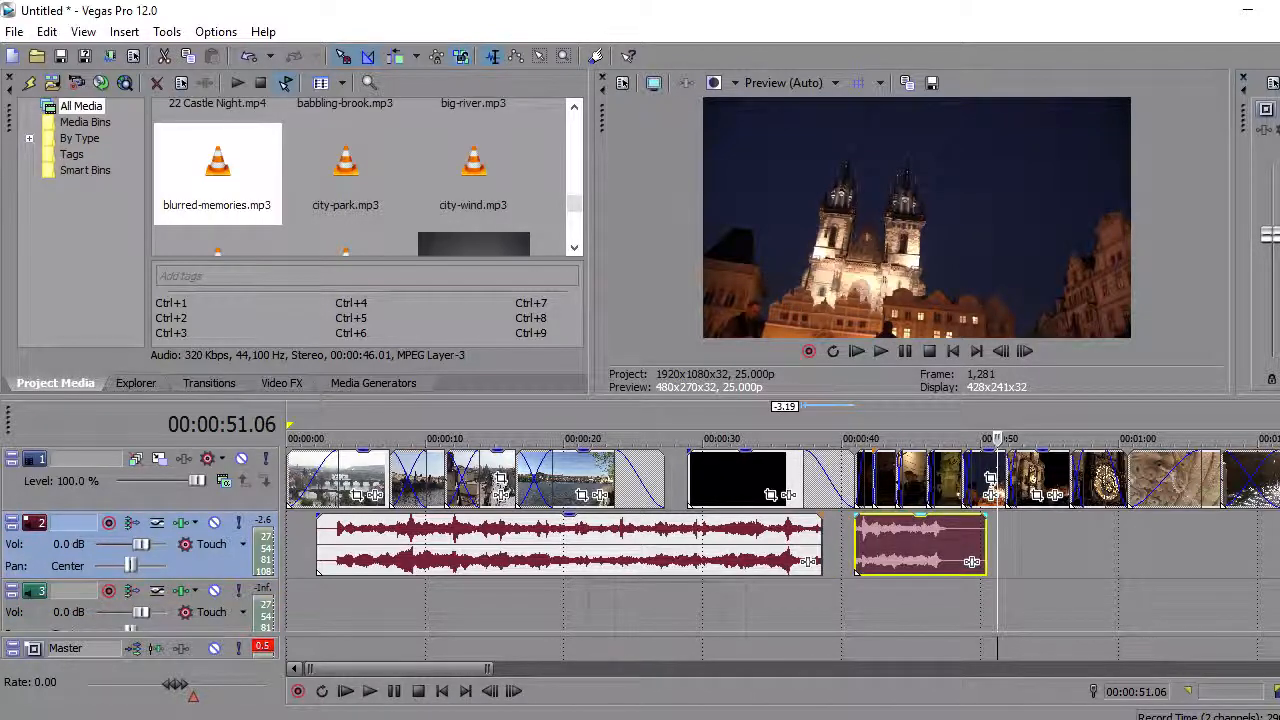
{"action": "left_click_drag", "start_coordinate": [972, 562], "coordinate": [707, 628]}
{"action": "left_click", "coordinate": [600, 550]}
{"action": "scroll", "coordinate": [600, 550], "scroll_direction": "up", "scroll_amount": 2}
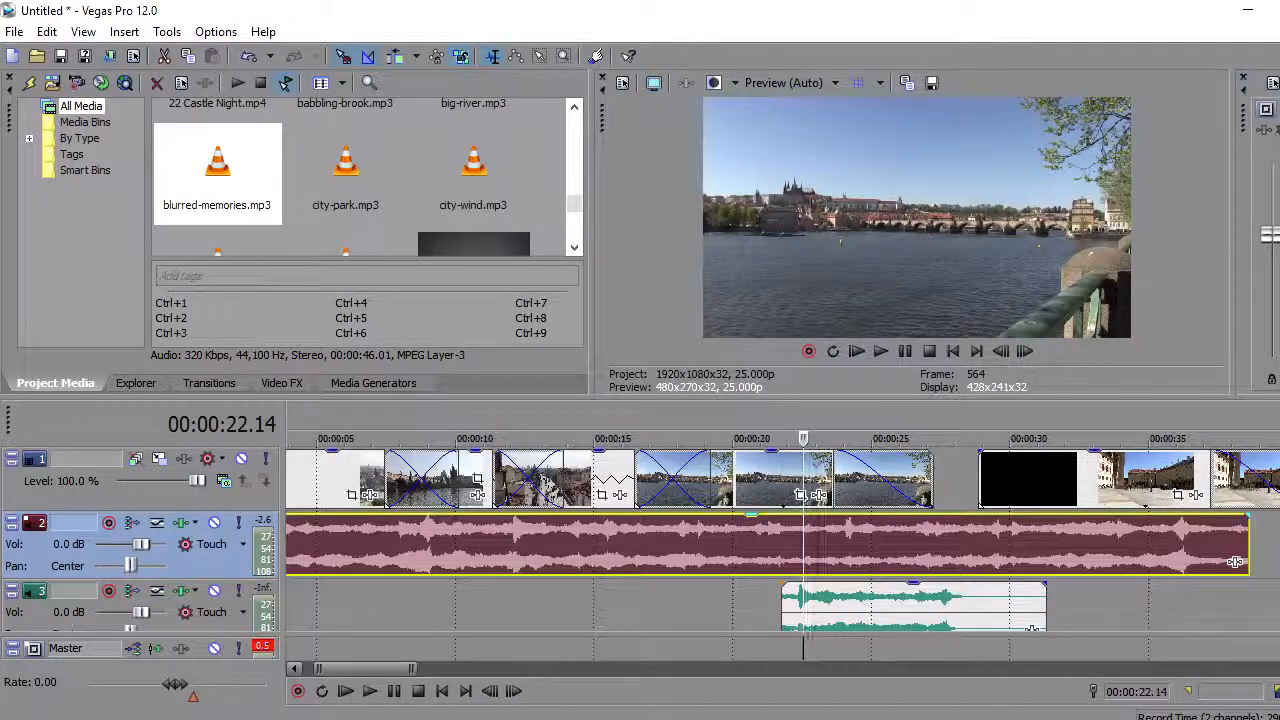
Move the ending section on track 3 earlier to about 18 s, aligning its first hit with the matching music beat.
{"action": "left_click_drag", "start_coordinate": [1032, 628], "coordinate": [935, 628]}
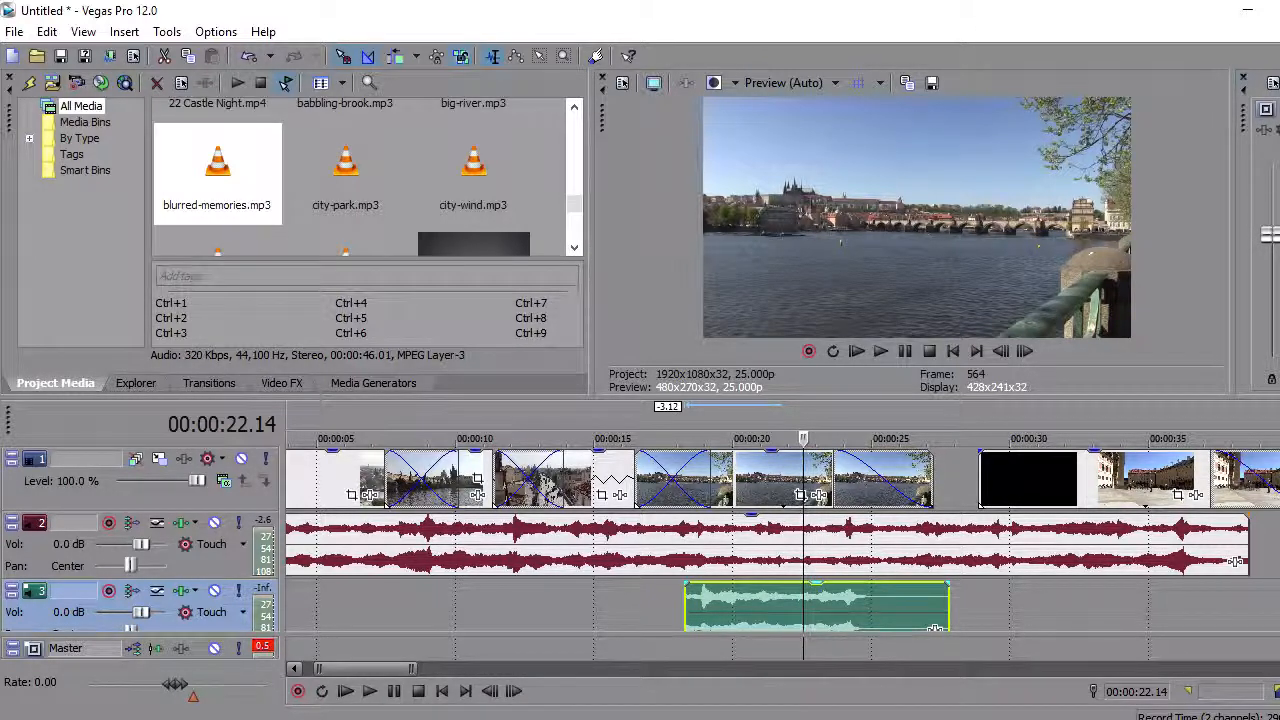
{"action": "left_click", "coordinate": [710, 548]}
{"action": "scroll", "coordinate": [710, 548], "scroll_direction": "up", "scroll_amount": 5}
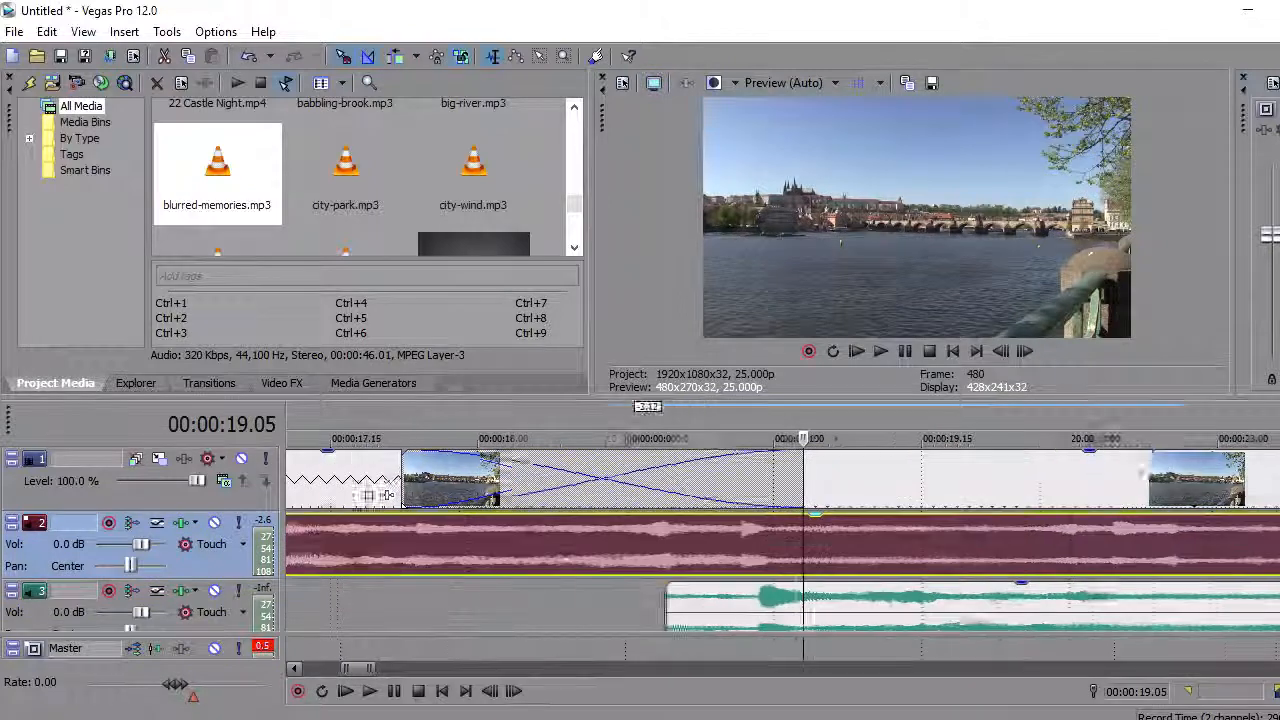
{"action": "left_click_drag", "start_coordinate": [772, 606], "coordinate": [731, 606]}
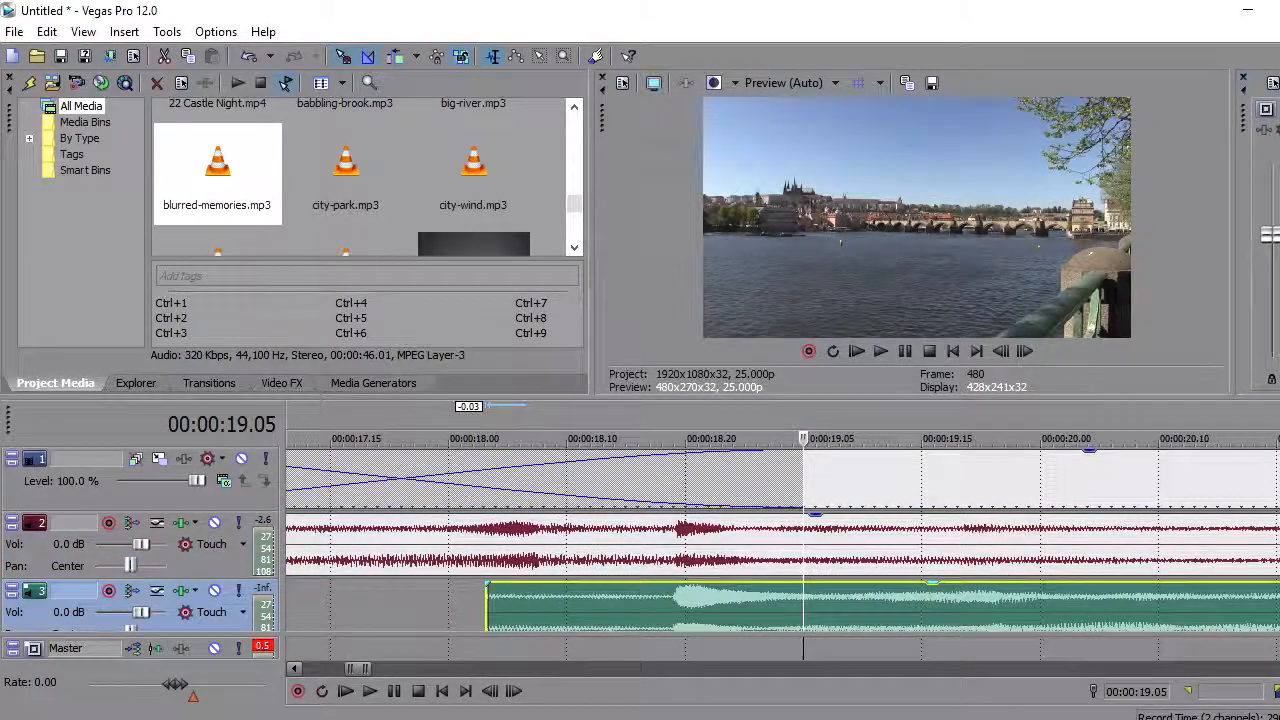
Trim the end of the last lake video clip 3.03 earlier, to about 24 s.
{"action": "left_click", "coordinate": [732, 546]}
{"action": "scroll", "coordinate": [1112, 628], "scroll_direction": "down", "scroll_amount": 6}
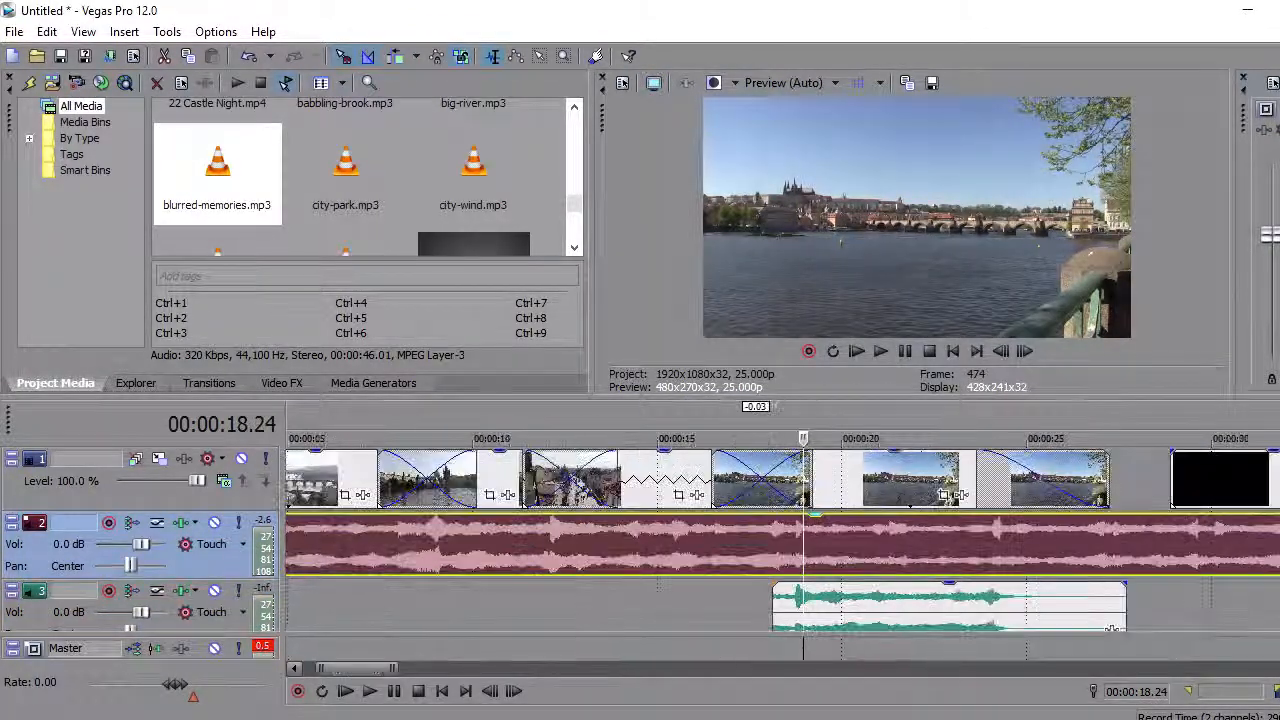
{"action": "left_click_drag", "start_coordinate": [1108, 480], "coordinate": [994, 480]}
Cut the main music clip on track 2 at 00:00:24.19, delete the remainder, and trim its end 5.07 earlier.
{"action": "left_click", "coordinate": [1018, 546]}
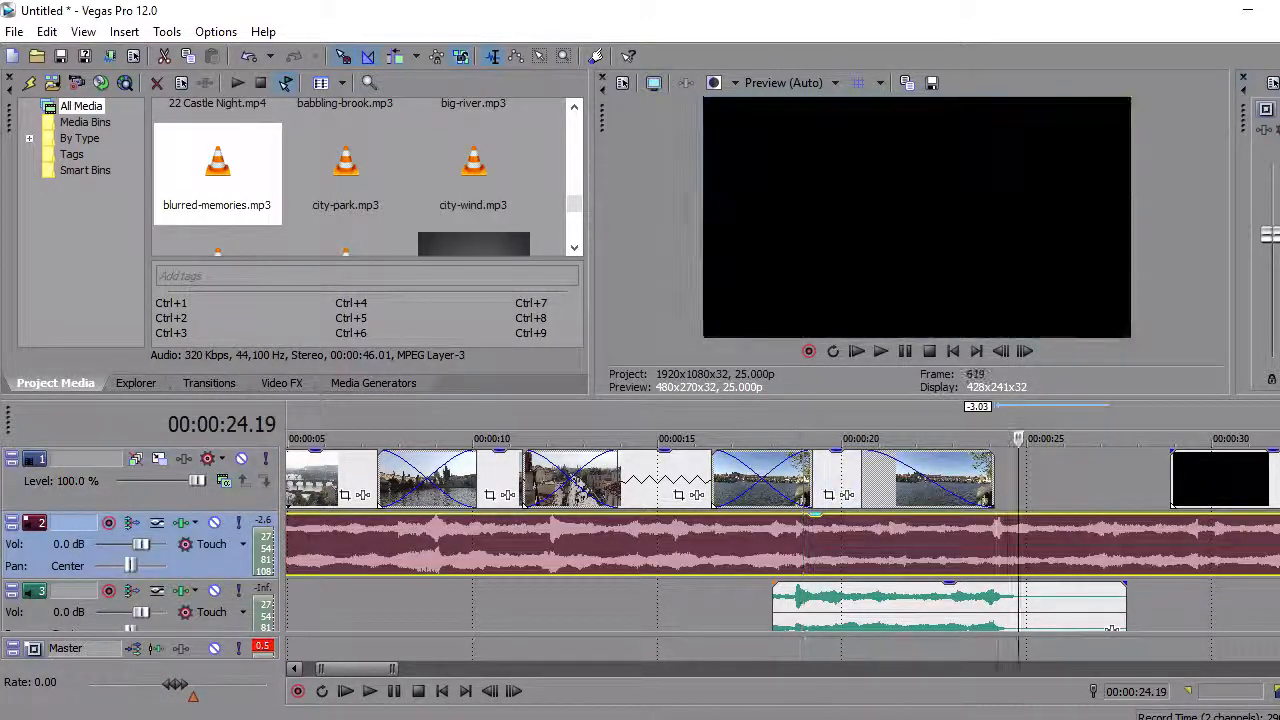
{"action": "key", "text": "s"}
{"action": "key", "text": "Delete"}
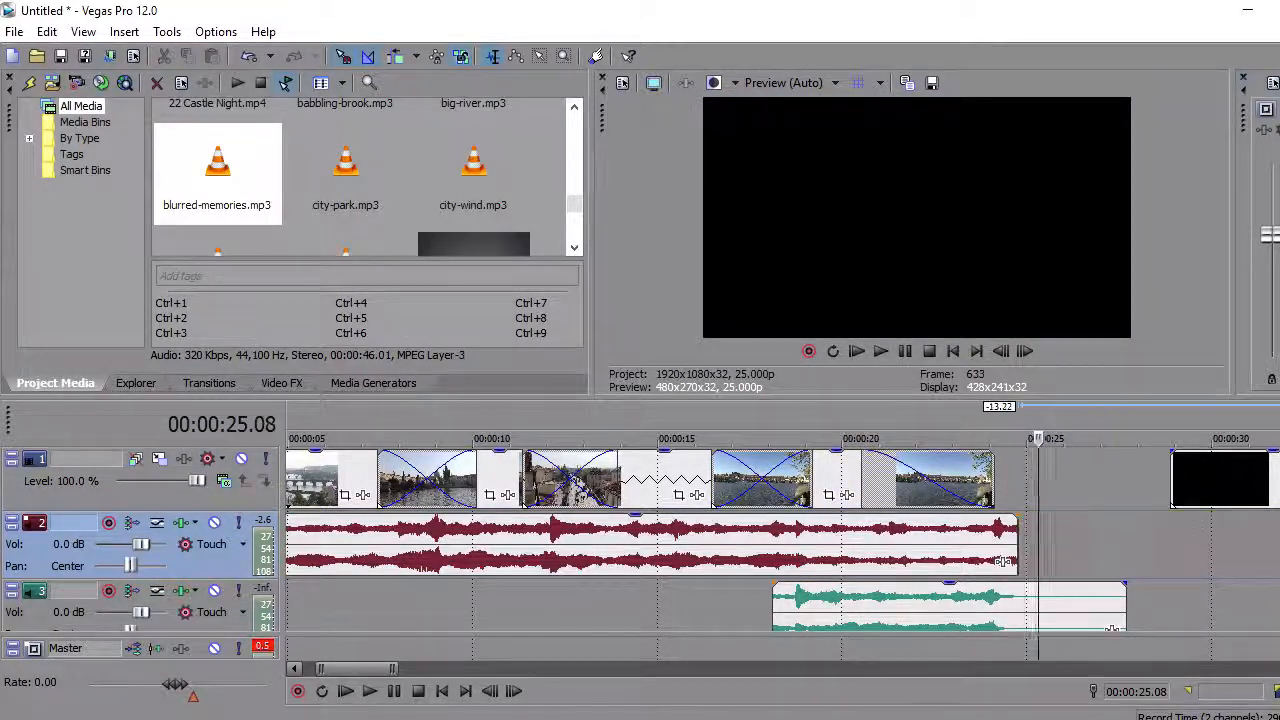
{"action": "left_click_drag", "start_coordinate": [1003, 561], "coordinate": [797, 561]}
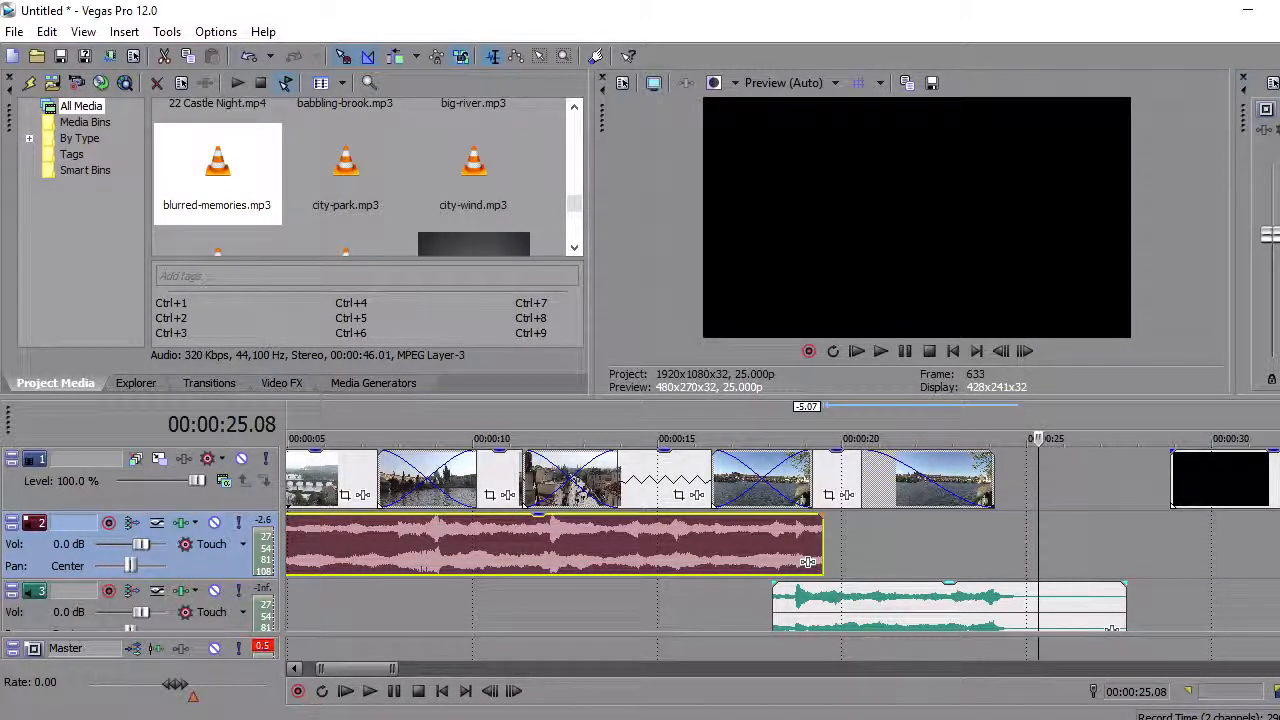
Trim the start of the track 3 ending clip to about 18.9 s and crossfade it with the music clip's end over about 0.6 s.
{"action": "left_click", "coordinate": [794, 605]}
{"action": "scroll", "coordinate": [798, 605], "scroll_direction": "up", "scroll_amount": 5}
{"action": "left_click_drag", "start_coordinate": [724, 605], "coordinate": [922, 585]}
{"action": "left_click_drag", "start_coordinate": [920, 517], "coordinate": [818, 560]}
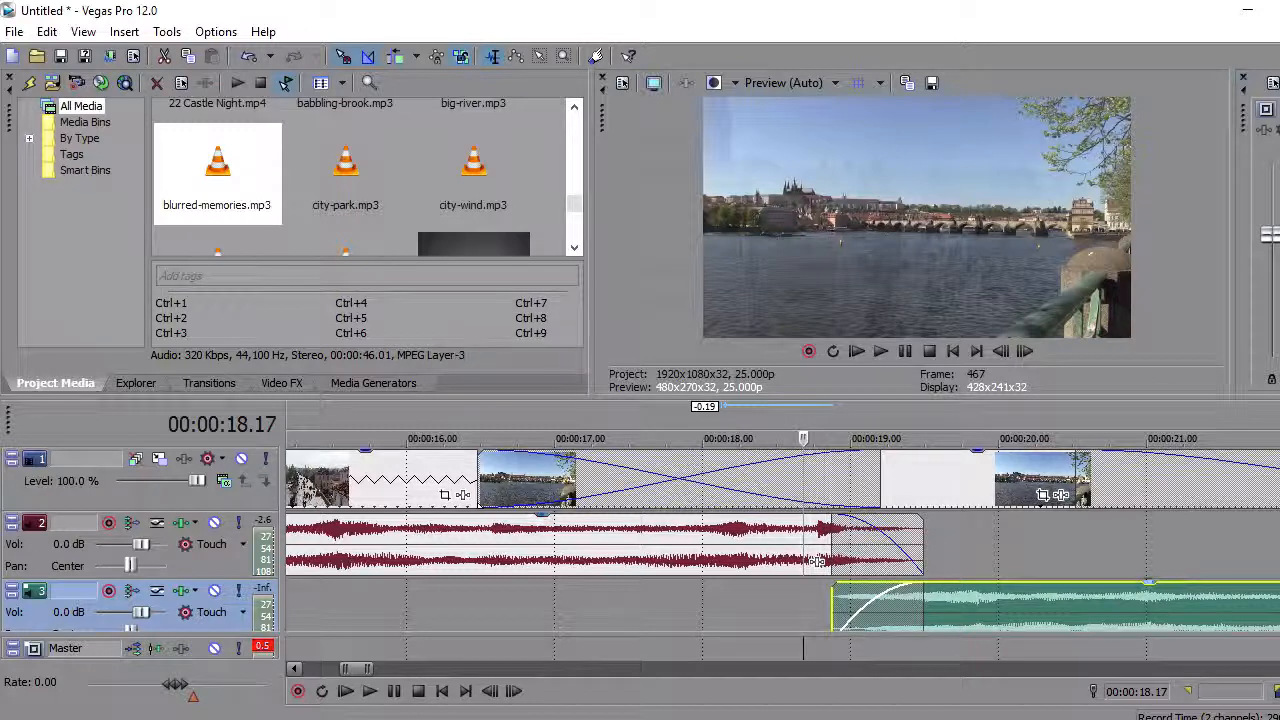
{"action": "scroll", "coordinate": [810, 560], "scroll_direction": "down", "scroll_amount": 5}
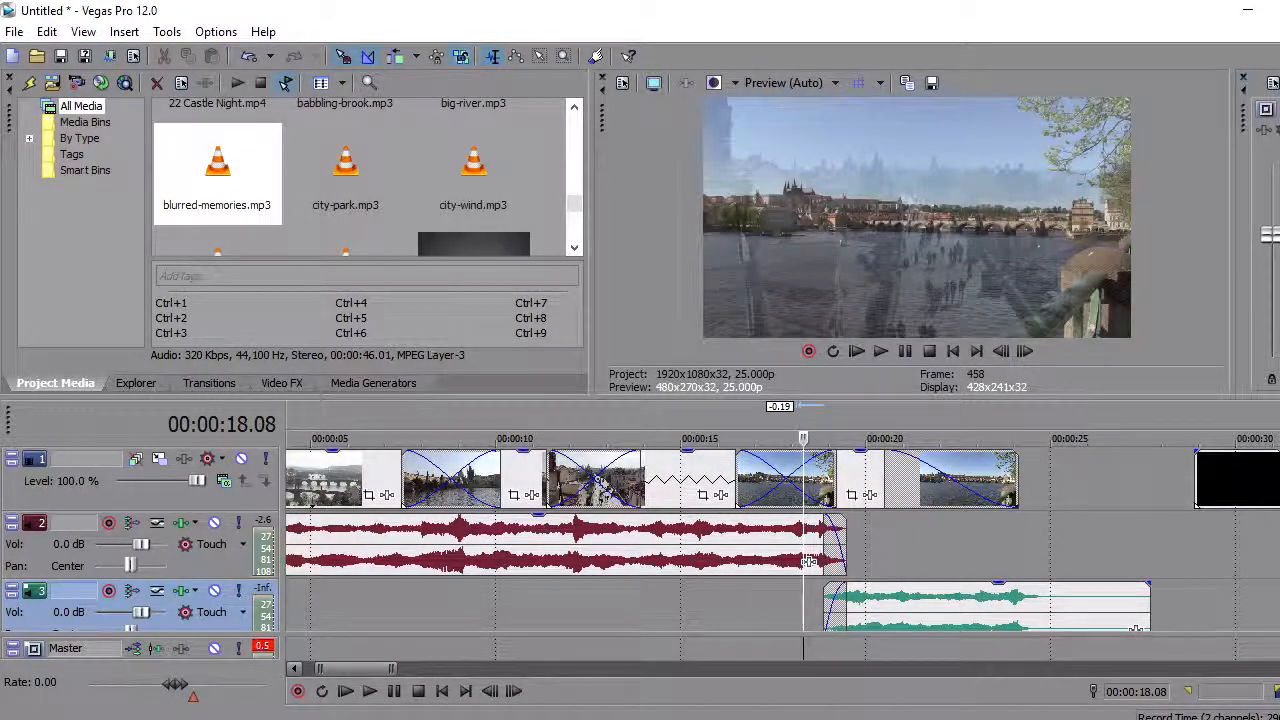
Play from about 17 s to hear the transition into the music's ending, and stop.
{"action": "left_click", "coordinate": [748, 604]}
{"action": "key", "text": "space"}
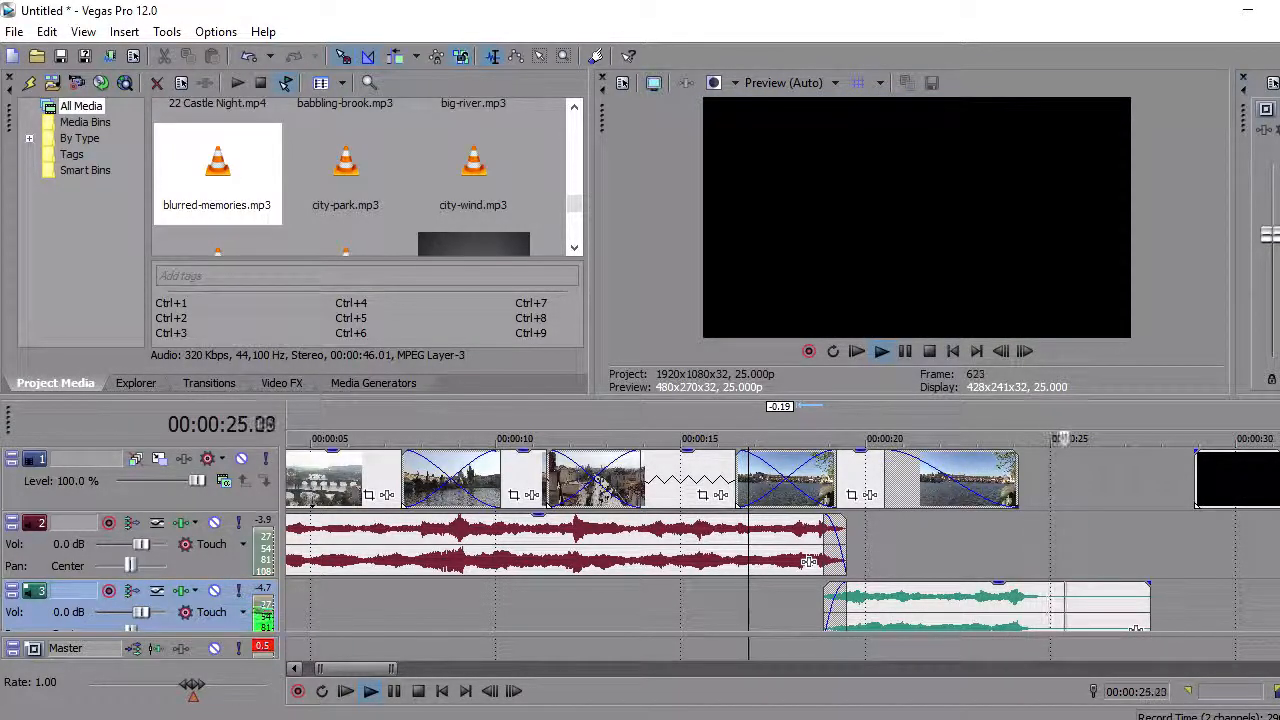
{"action": "key", "text": "space"}
Extend the last lake video clip by 17 frames and shorten its fade-out to about 2 s.
{"action": "left_click_drag", "start_coordinate": [1018, 480], "coordinate": [1044, 480]}
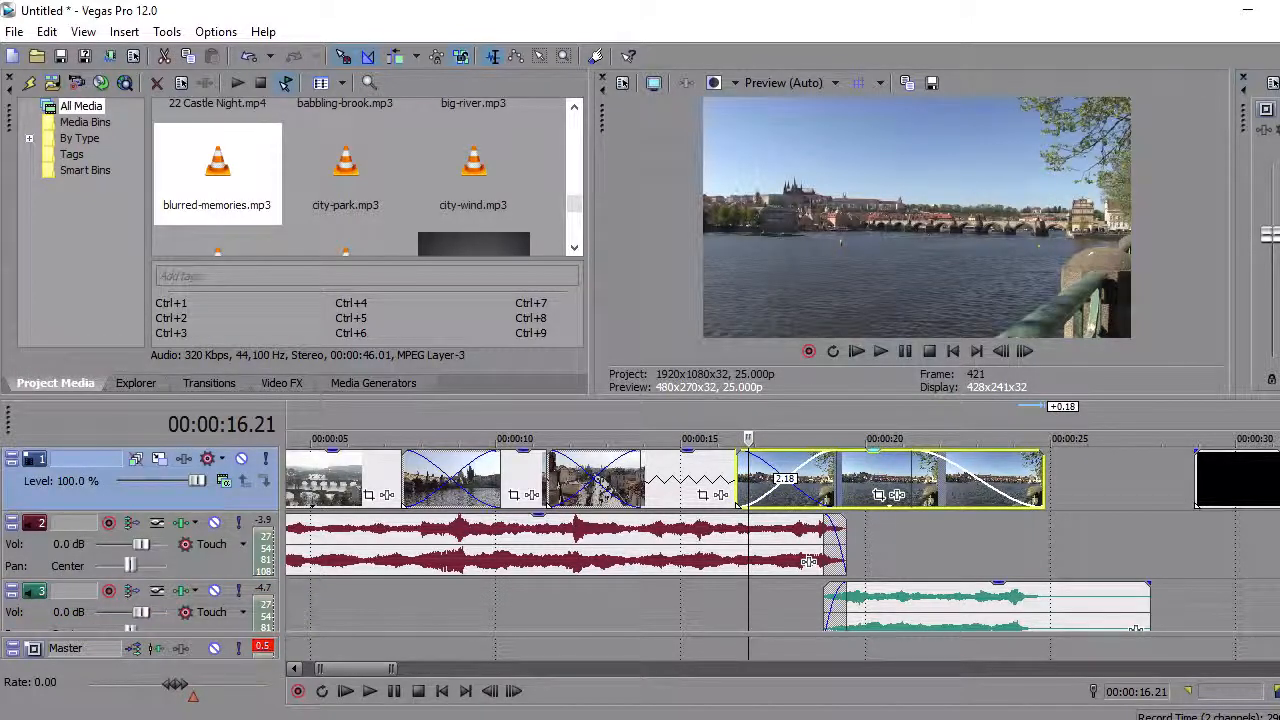
{"action": "left_click_drag", "start_coordinate": [910, 469], "coordinate": [959, 469]}
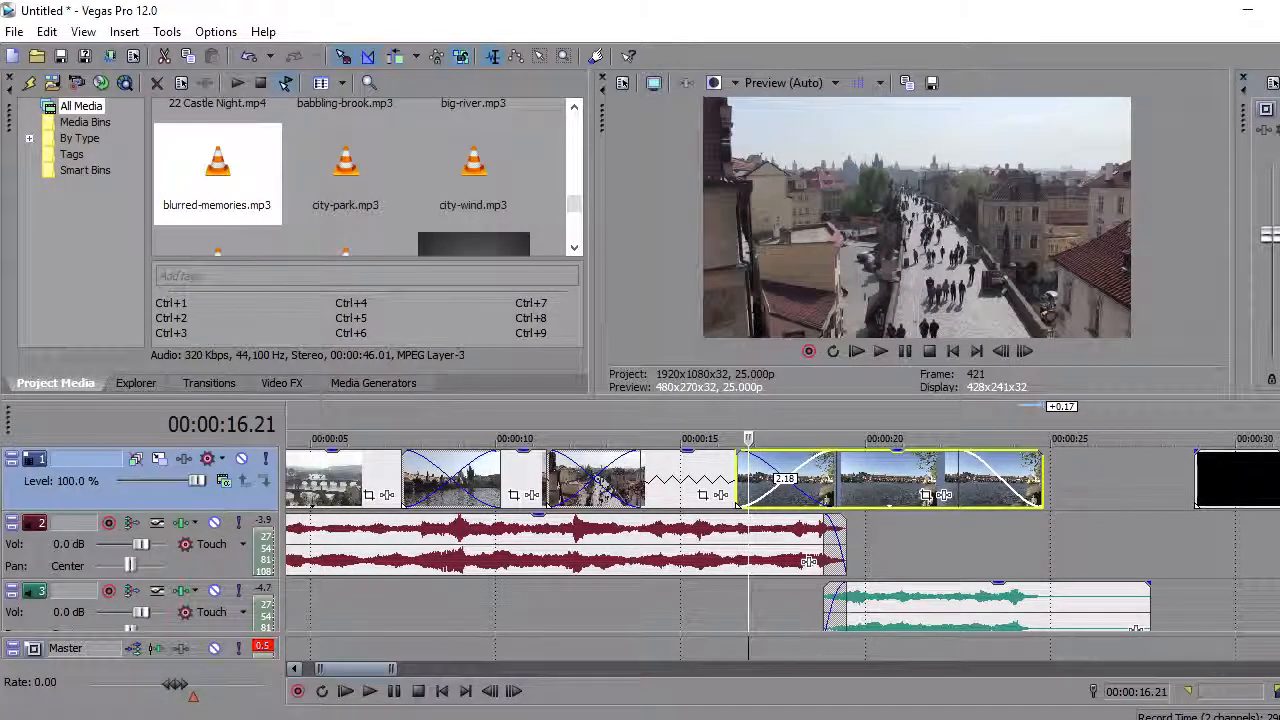
Lower the gain of the city-wind clip on track 4 to -11.1 dB.
{"action": "left_click_drag", "start_coordinate": [356, 668], "coordinate": [343, 668]}
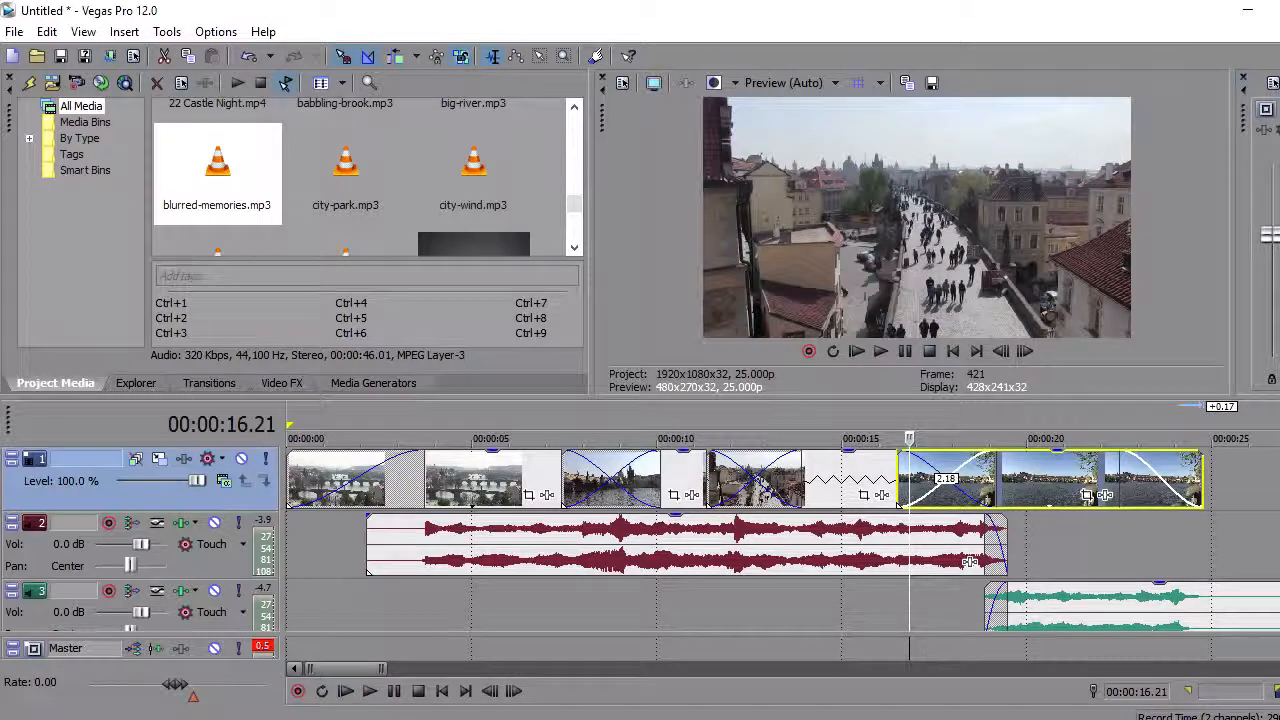
{"action": "scroll", "coordinate": [970, 562], "scroll_direction": "down", "scroll_amount": 1}
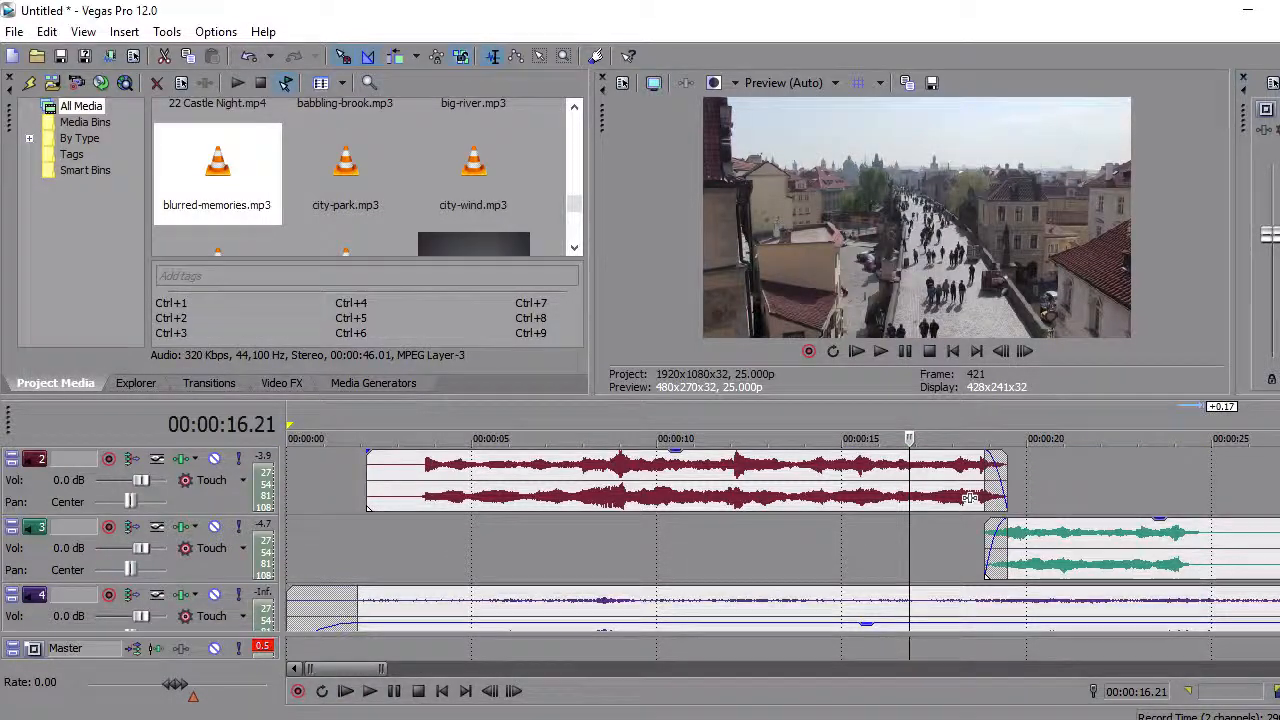
{"action": "scroll", "coordinate": [970, 497], "scroll_direction": "down", "scroll_amount": 1}
{"action": "left_click_drag", "start_coordinate": [866, 555], "coordinate": [866, 563]}
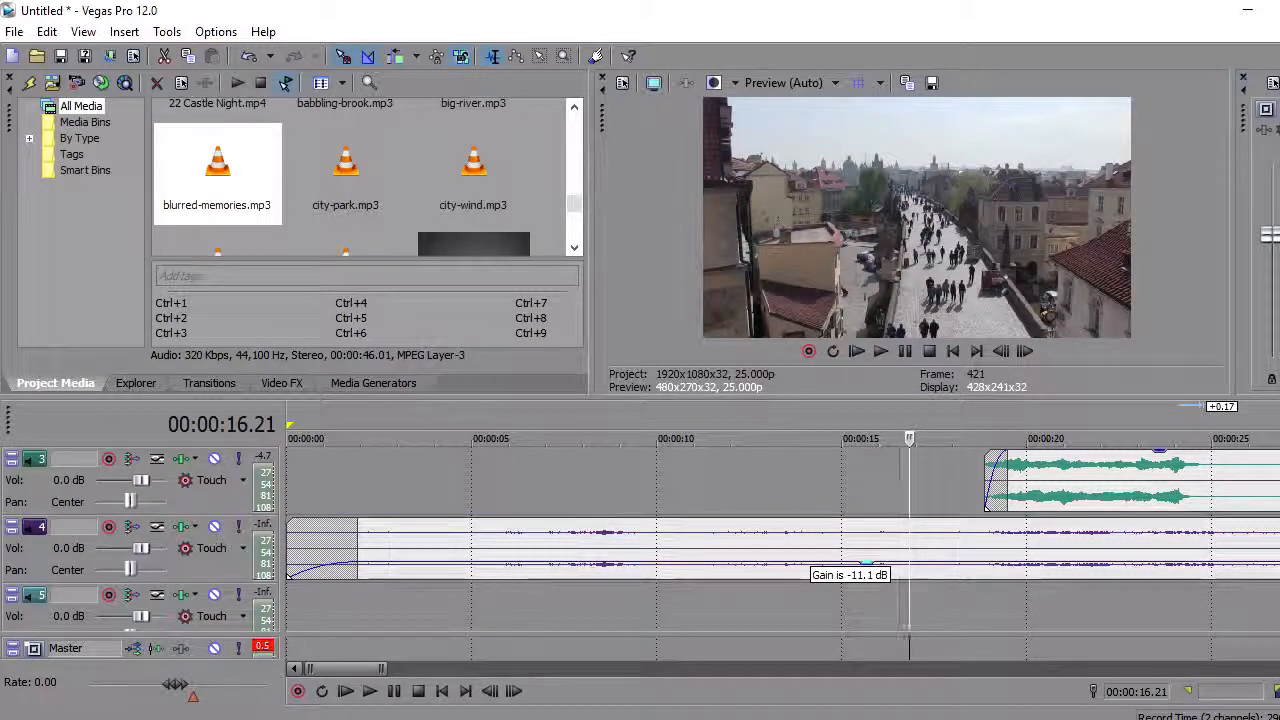
Play the project from the beginning through the music's ending to check the balance, and stop.
{"action": "left_click", "coordinate": [345, 691]}
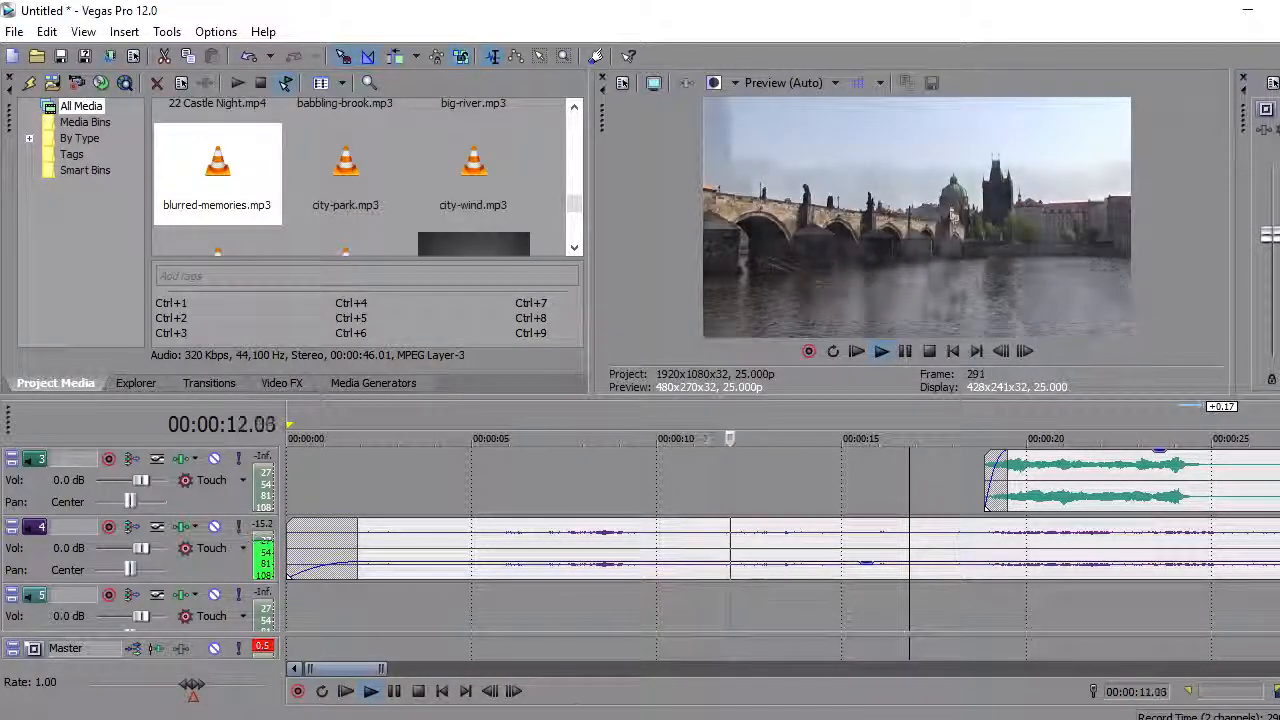
{"action": "scroll", "coordinate": [1234, 497], "scroll_direction": "right", "scroll_amount": 4}
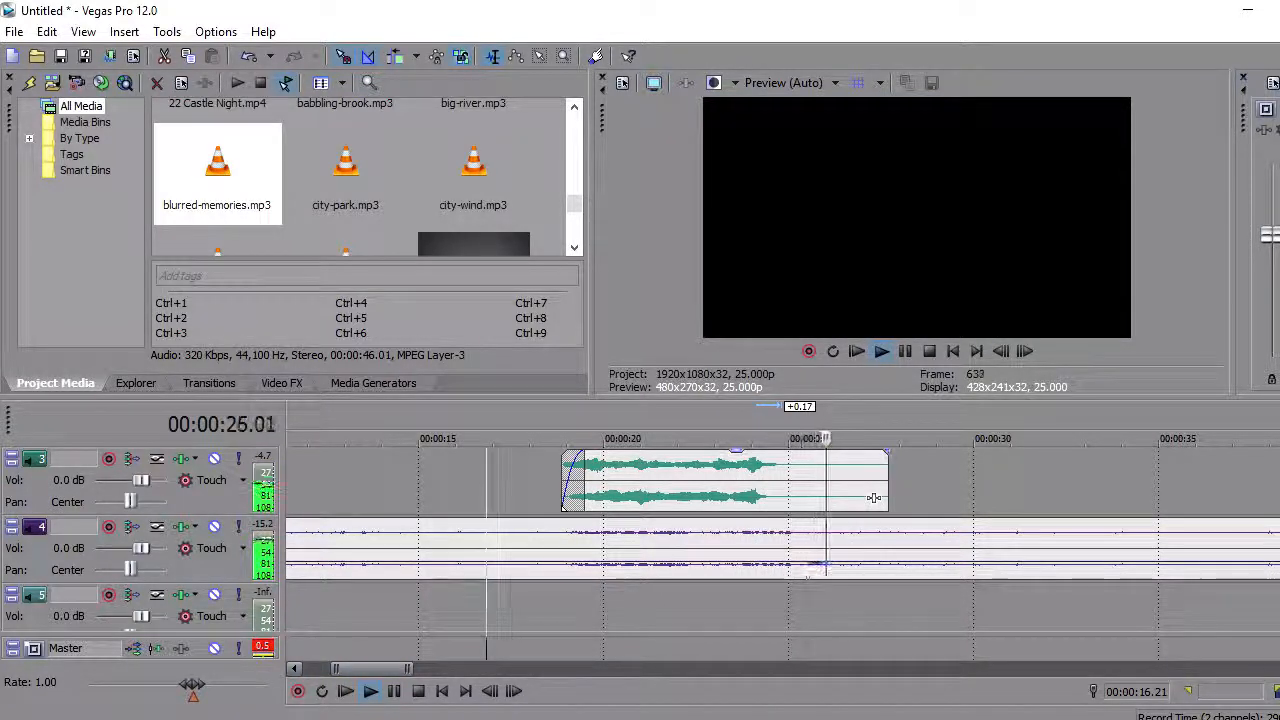
{"action": "left_click", "coordinate": [804, 485]}
{"action": "key", "text": "space"}
Split the city-wind clip on track 4 at 00:00:26.18 and delete the part after it.
{"action": "left_click", "coordinate": [852, 548]}
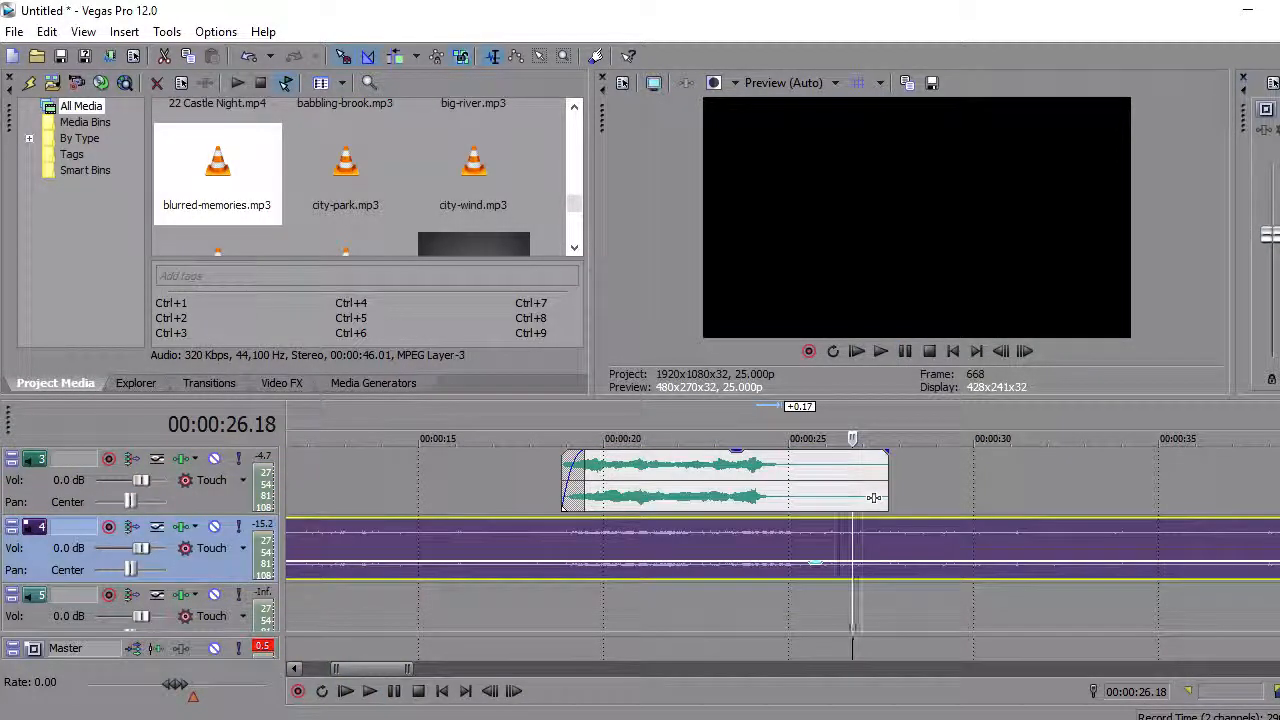
{"action": "key", "text": "s"}
{"action": "left_click", "coordinate": [889, 548]}
{"action": "key", "text": "Delete"}
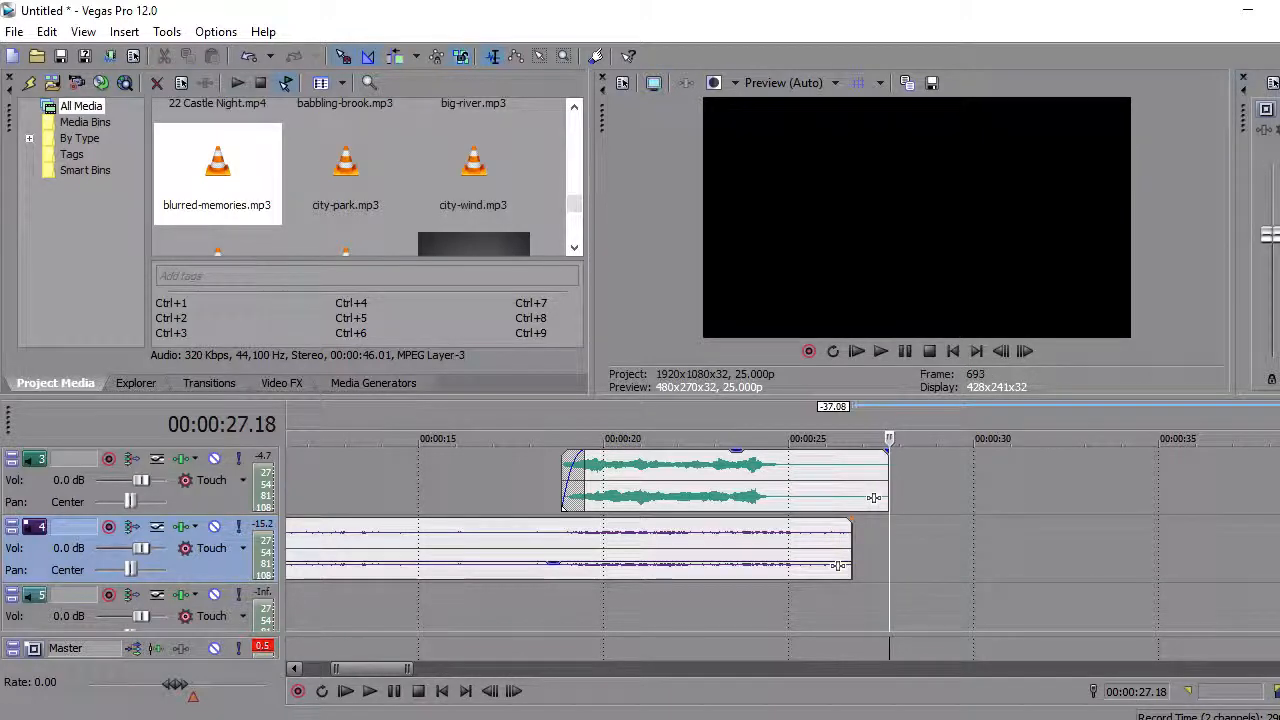
{"action": "scroll", "coordinate": [580, 540], "scroll_direction": "up", "scroll_amount": 3}
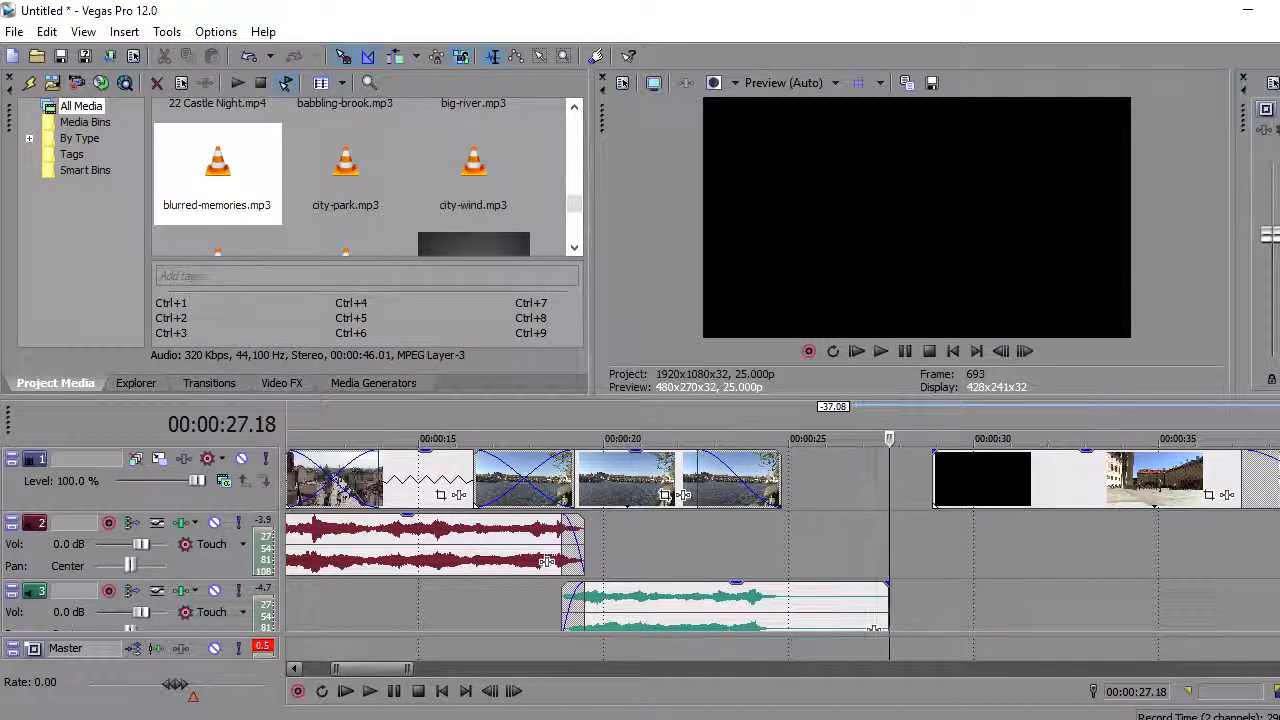
Preview the castle square clip, and move it 3 s 20 frames earlier to begin just after the last lake clip.
{"action": "left_click", "coordinate": [1002, 478]}
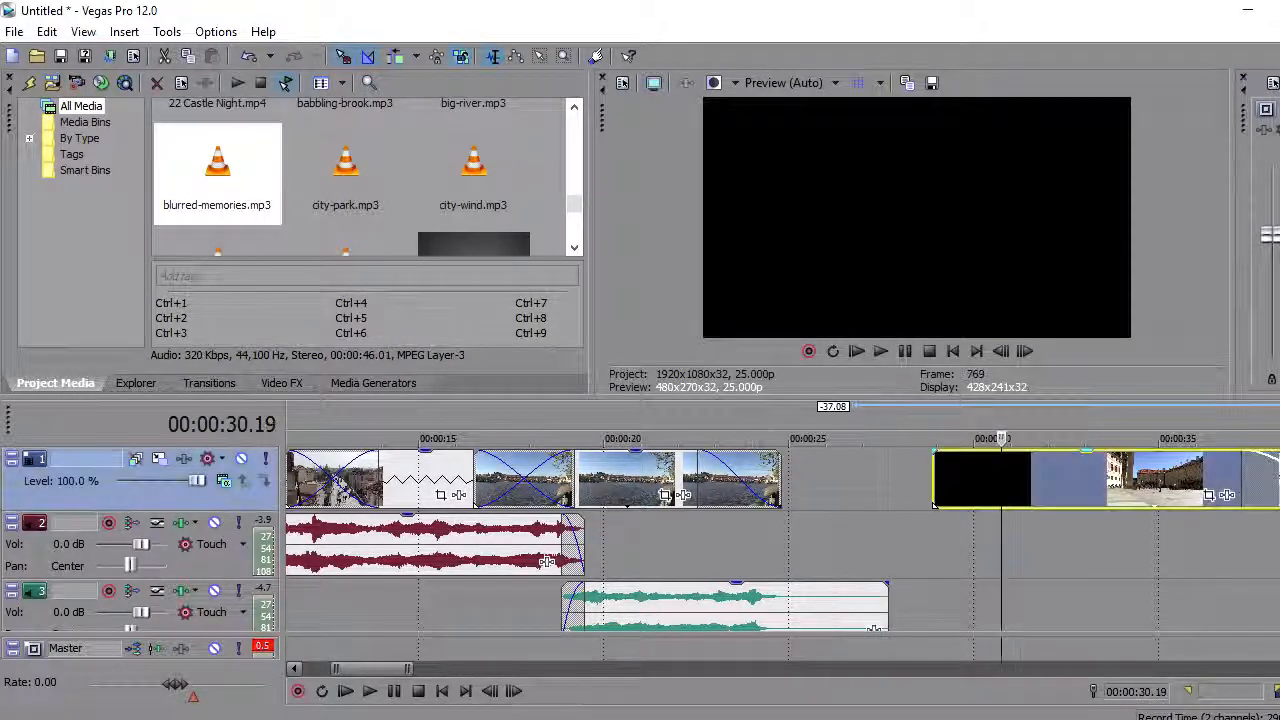
{"action": "key", "text": "space"}
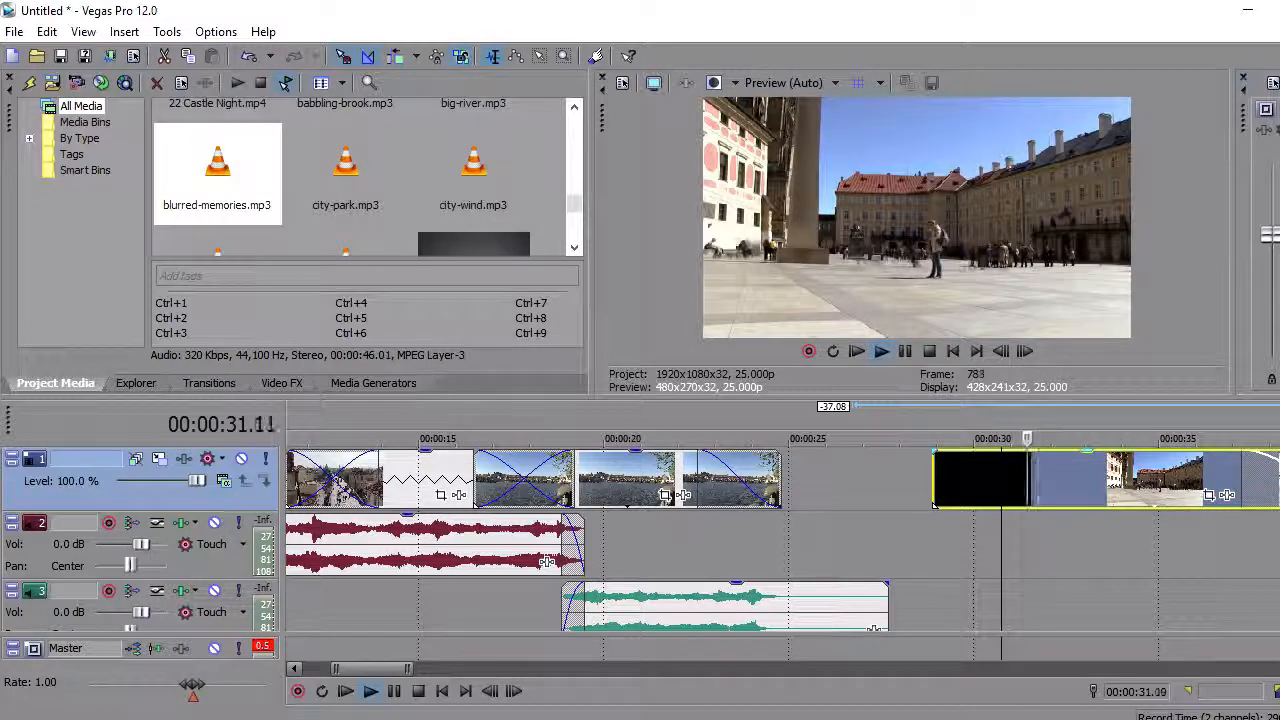
{"action": "key", "text": "space"}
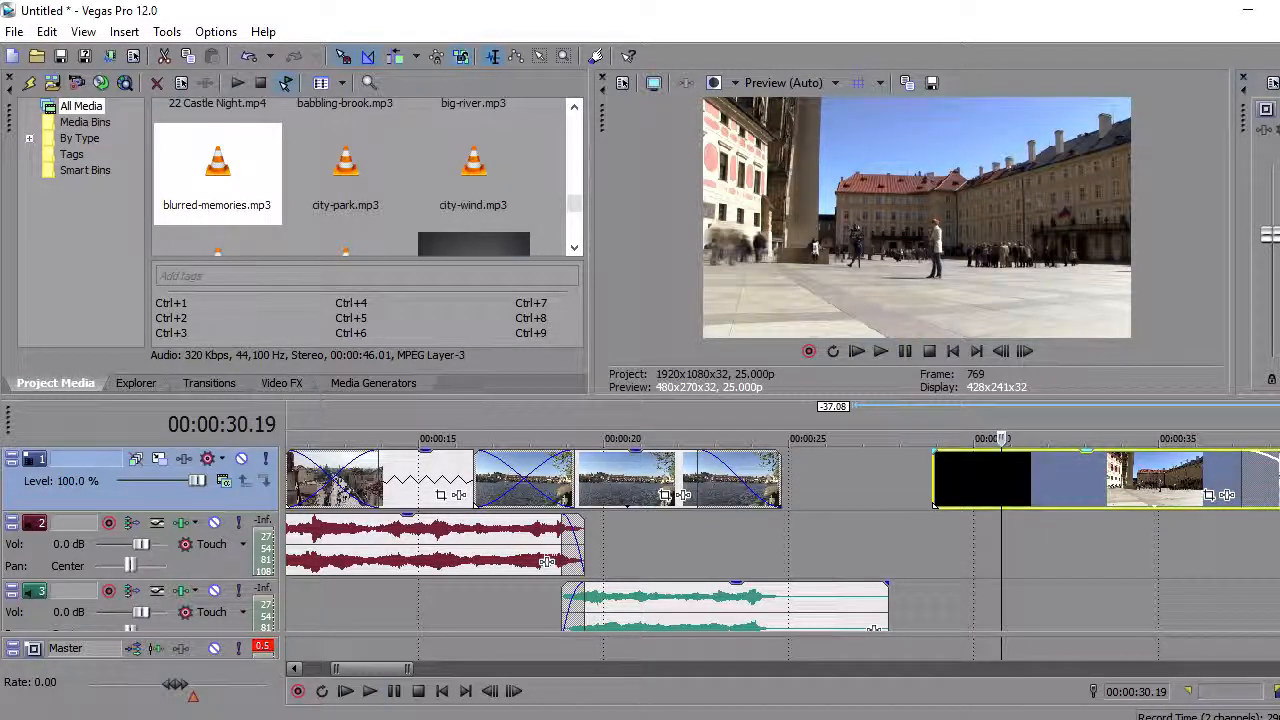
{"action": "left_click_drag", "start_coordinate": [935, 505], "coordinate": [792, 505]}
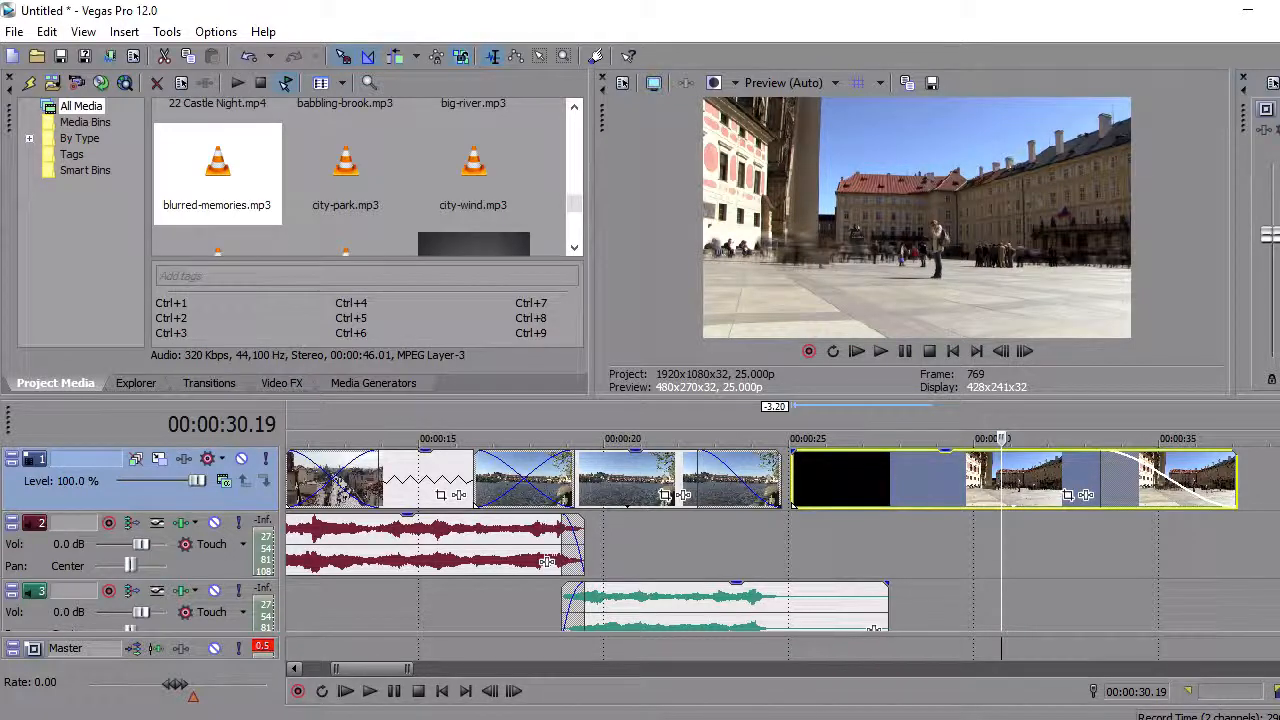
Play the section from the last lake clip's fade-out into the opening of the castle square clip, and stop.
{"action": "left_click", "coordinate": [680, 547]}
{"action": "key", "text": "space"}
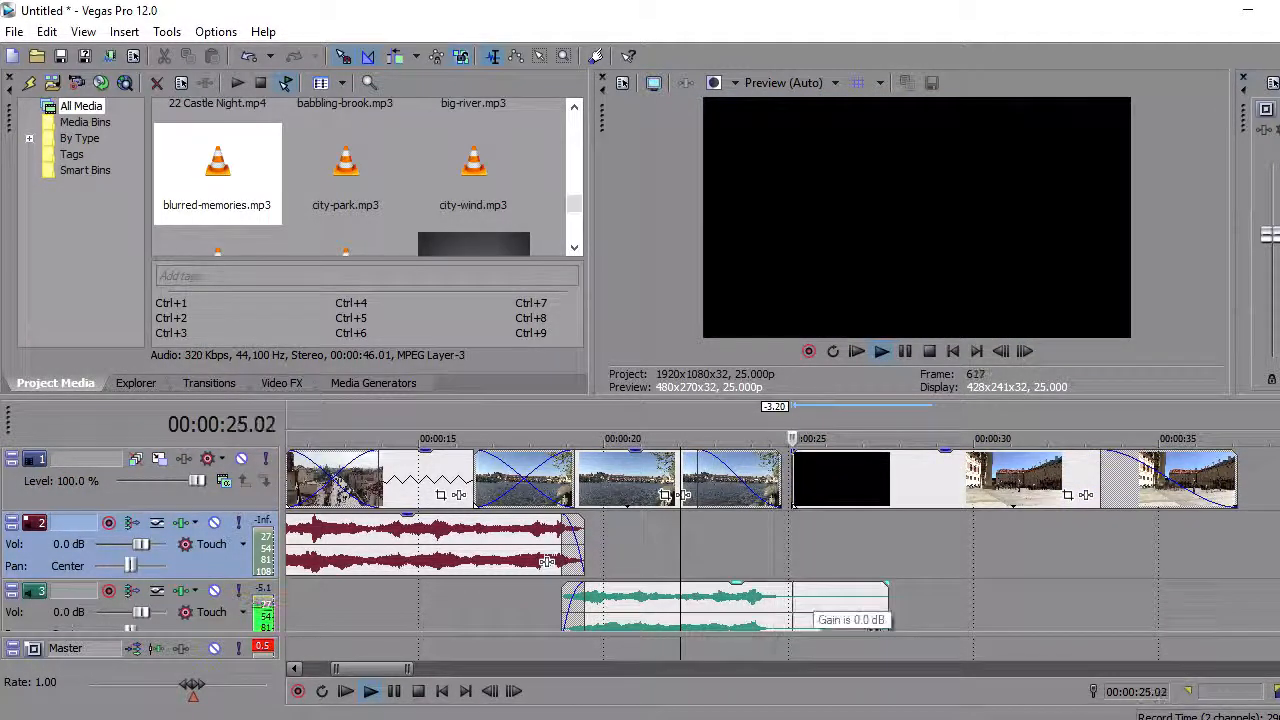
{"action": "key", "text": "space"}
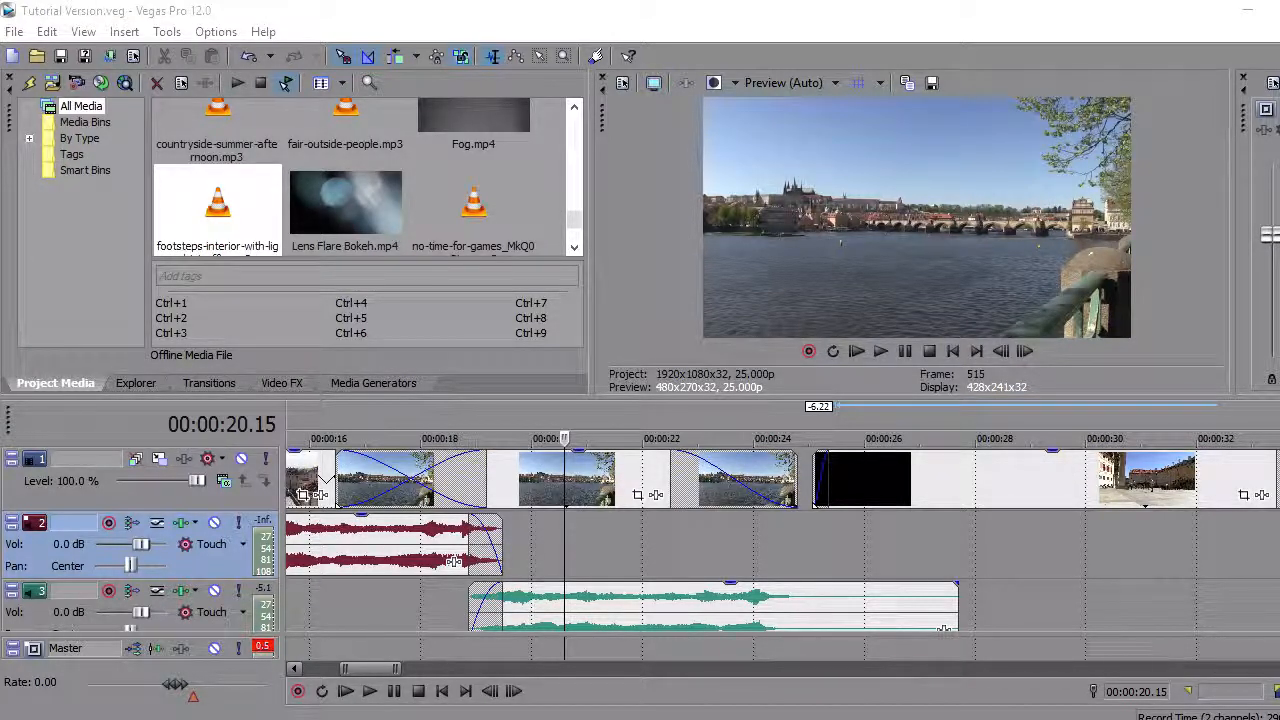
{"action": "left_click", "coordinate": [813, 545]}
{"action": "key", "text": "space"}
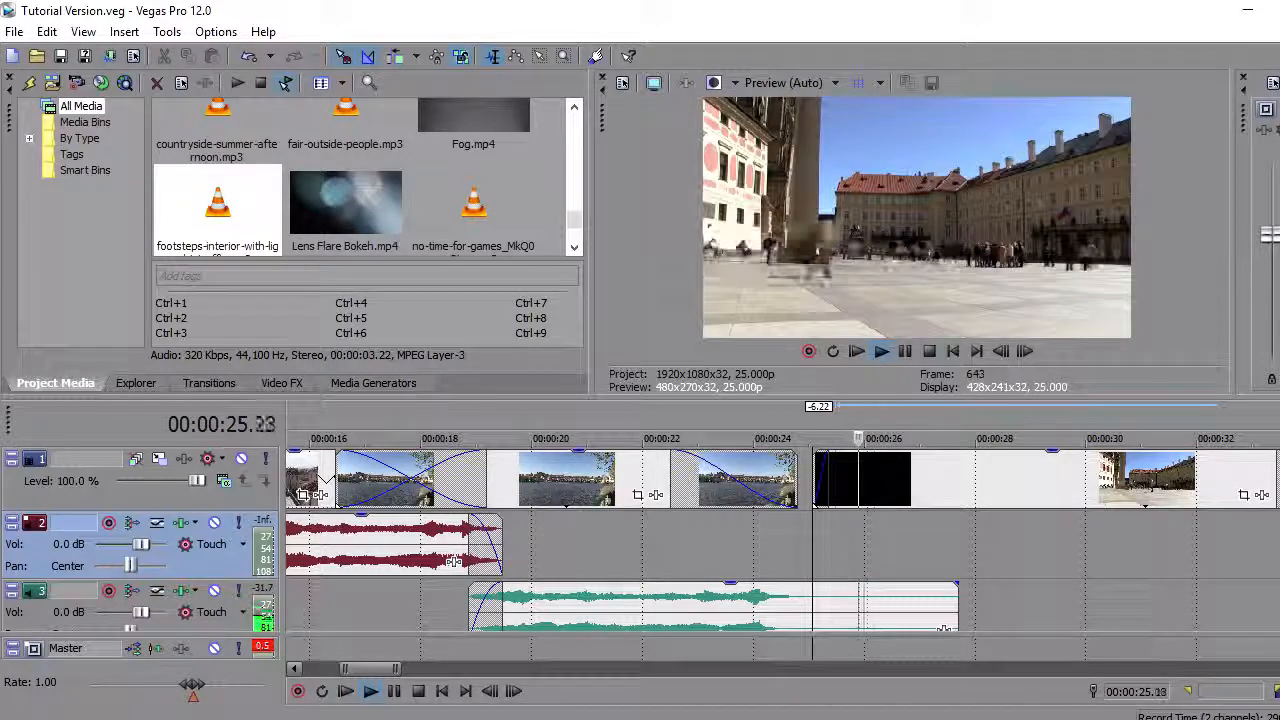
{"action": "key", "text": "space"}
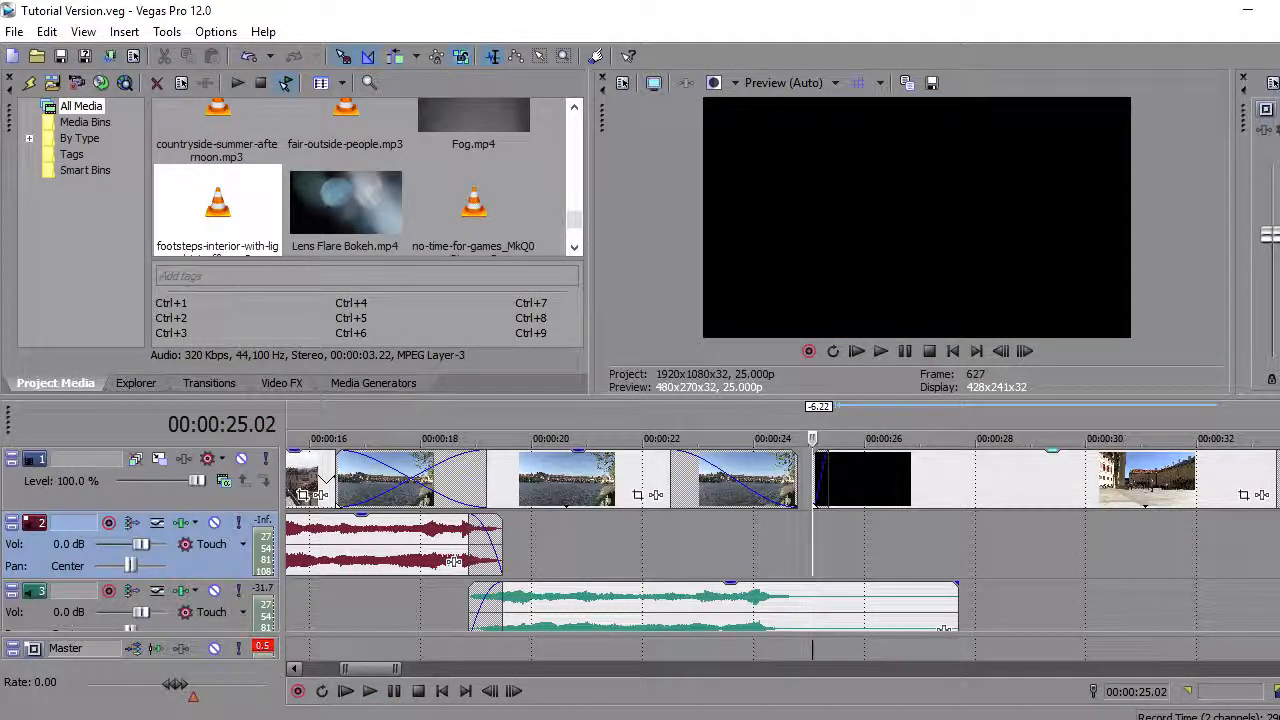
Add the no-time-for-games music to track 2, aligned with the castle square clip's start at 00:00:25.02.
{"action": "scroll", "coordinate": [365, 175], "scroll_direction": "down", "scroll_amount": 1}
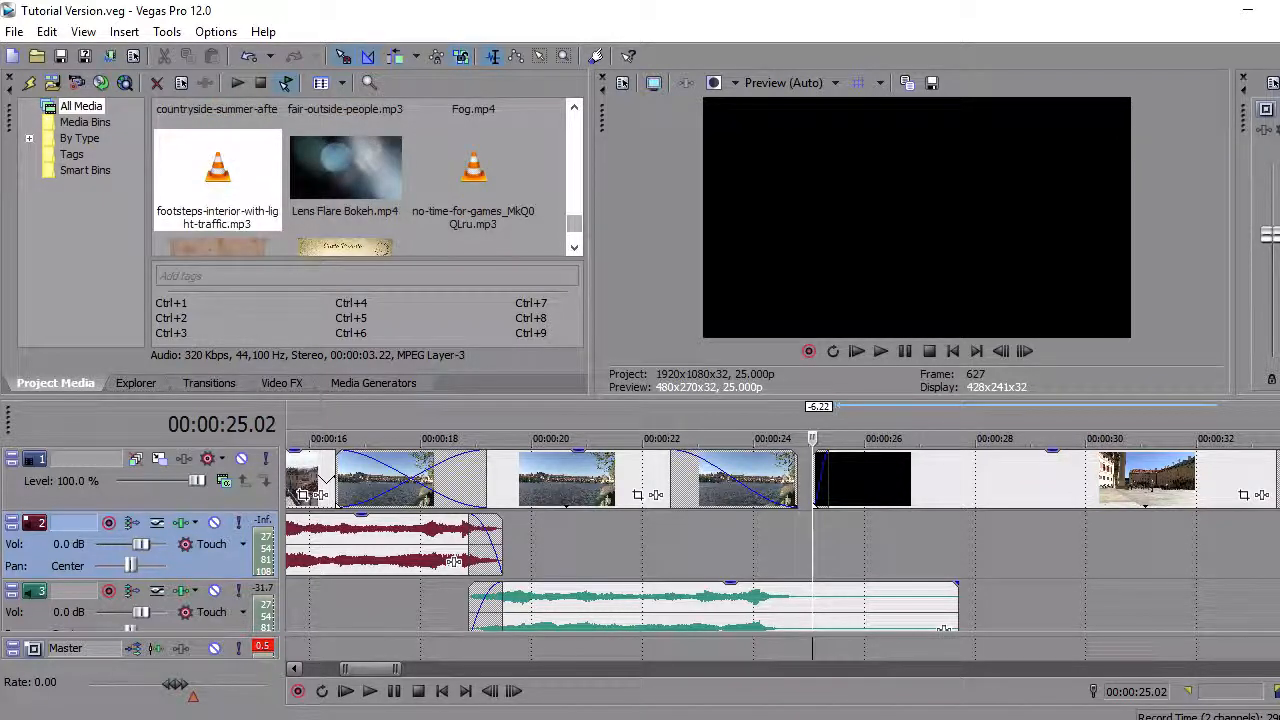
{"action": "left_click_drag", "start_coordinate": [476, 170], "coordinate": [655, 456]}
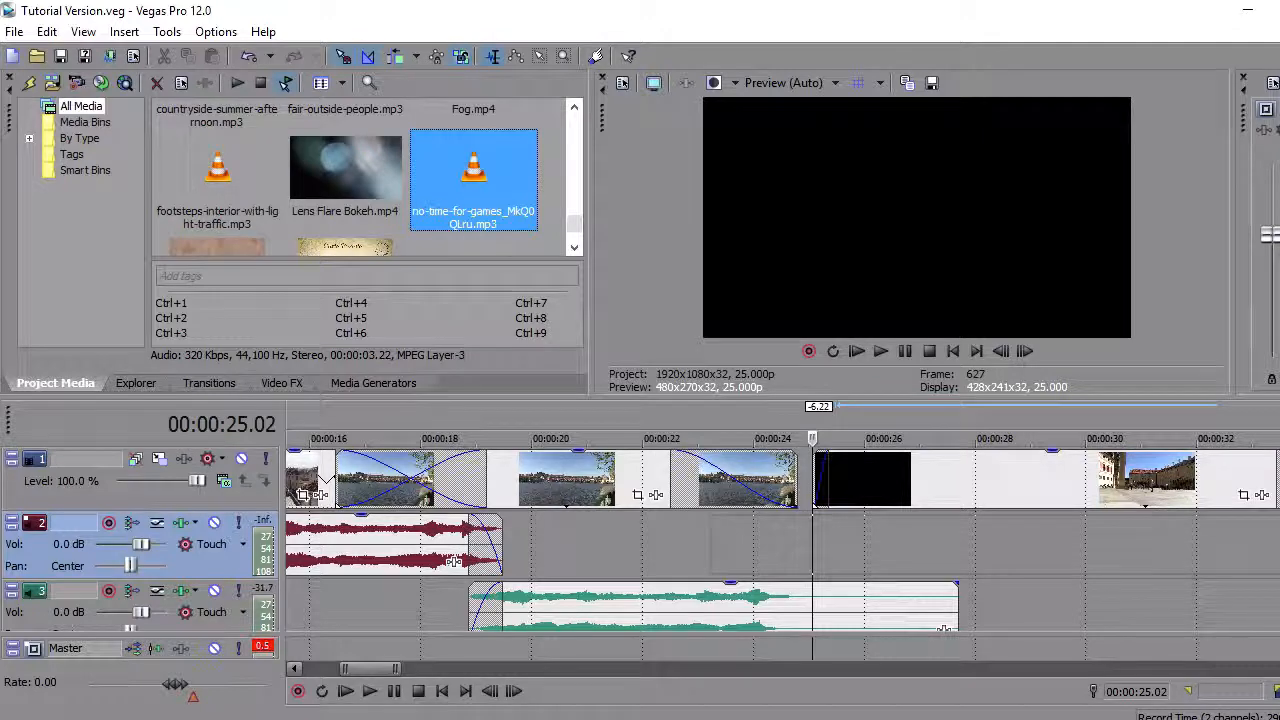
{"action": "left_click_drag", "start_coordinate": [798, 545], "coordinate": [866, 545]}
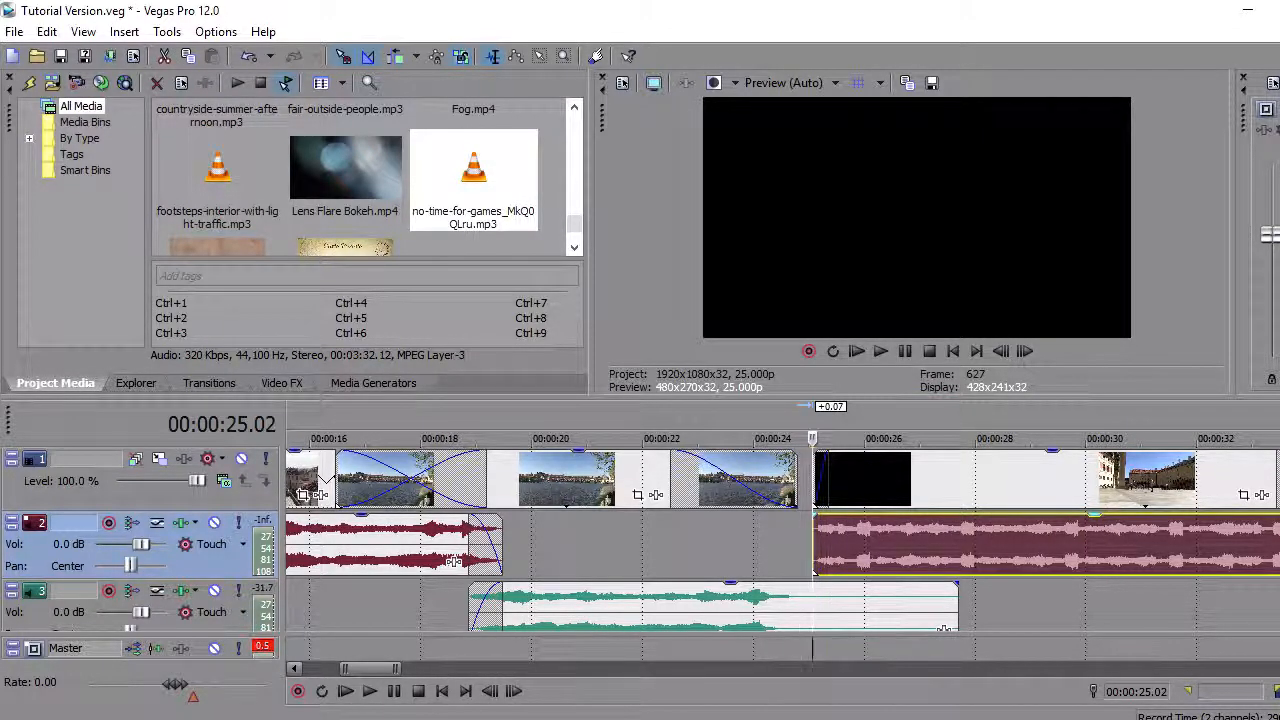
Play from 00:00:22.18 across the start of the new music, and stop.
{"action": "left_click", "coordinate": [682, 545]}
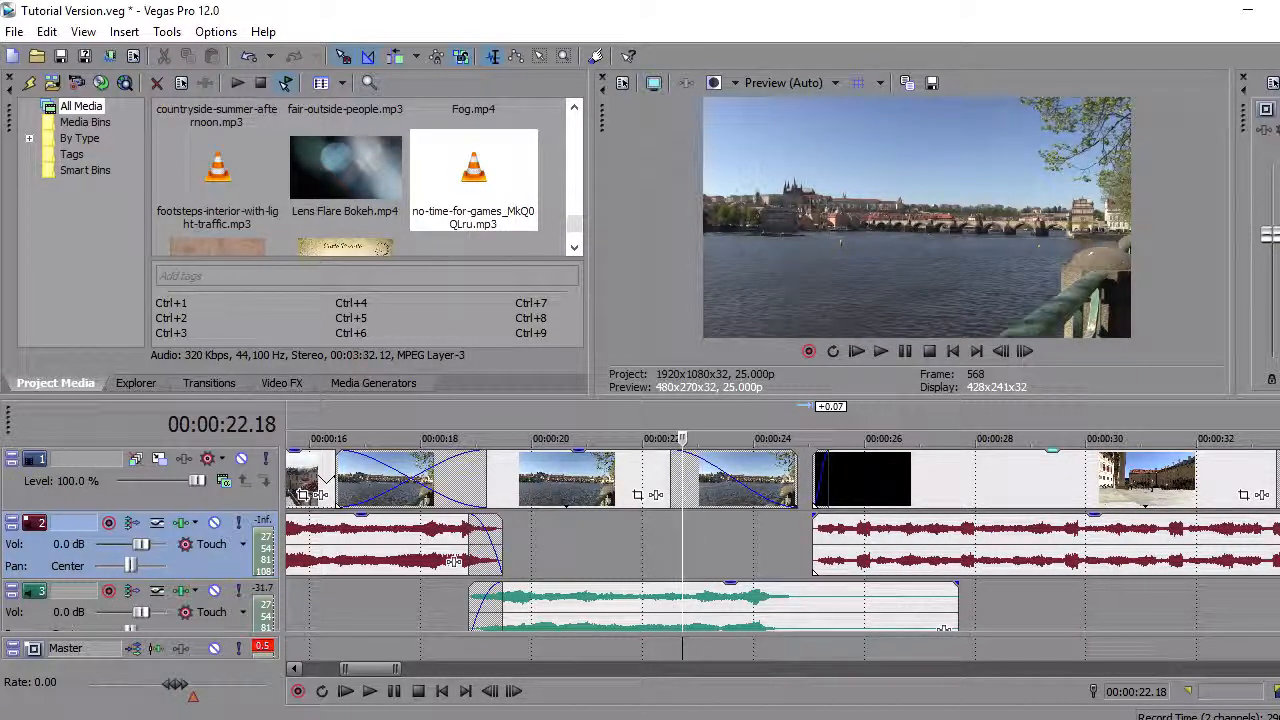
{"action": "key", "text": "space"}
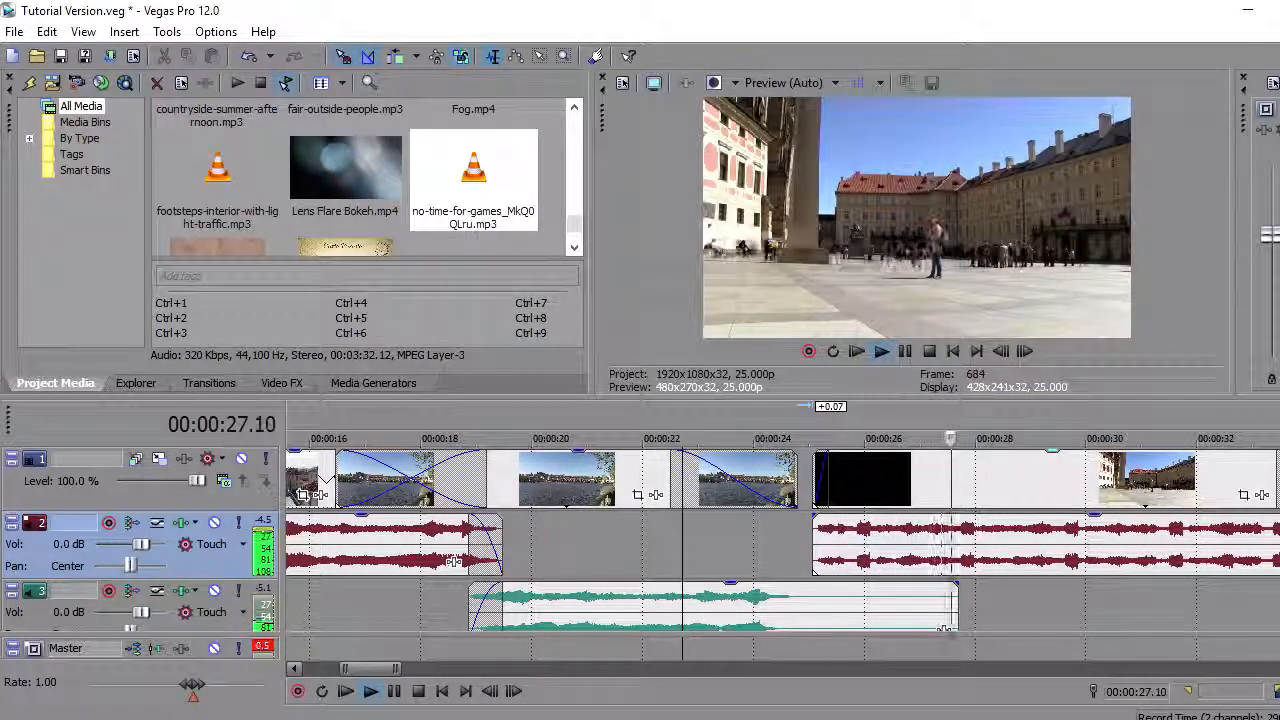
{"action": "key", "text": "space"}
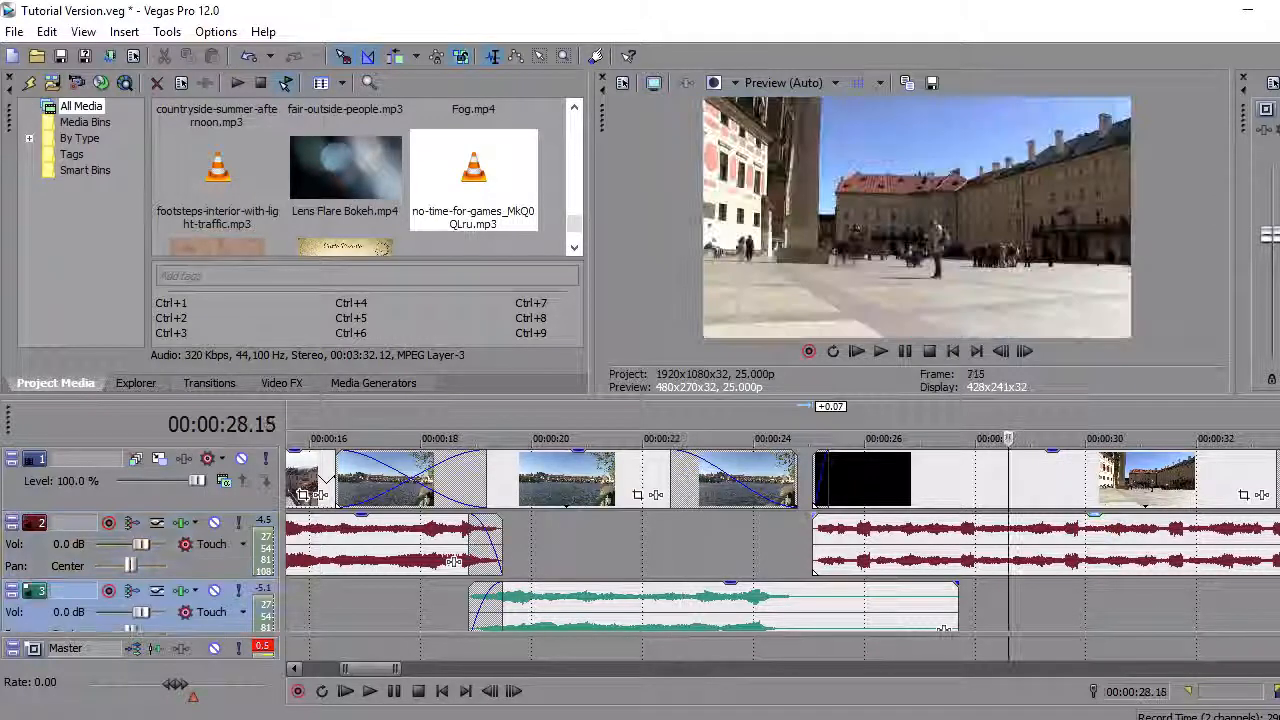
Shorten the city-wind clip on track 4 by 1 s 16 frames with a fade-out of about 4 s, and play the section to check it.
{"action": "scroll", "coordinate": [782, 542], "scroll_direction": "down", "scroll_amount": 2}
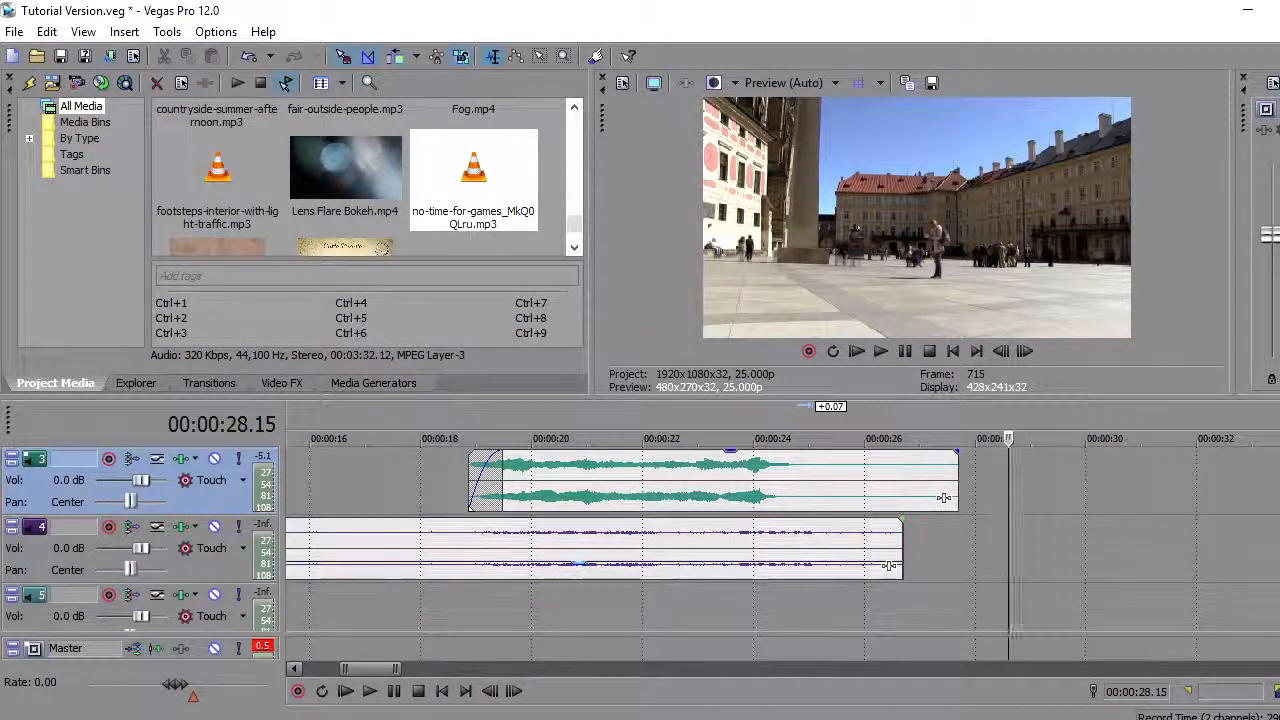
{"action": "left_click_drag", "start_coordinate": [889, 566], "coordinate": [567, 566]}
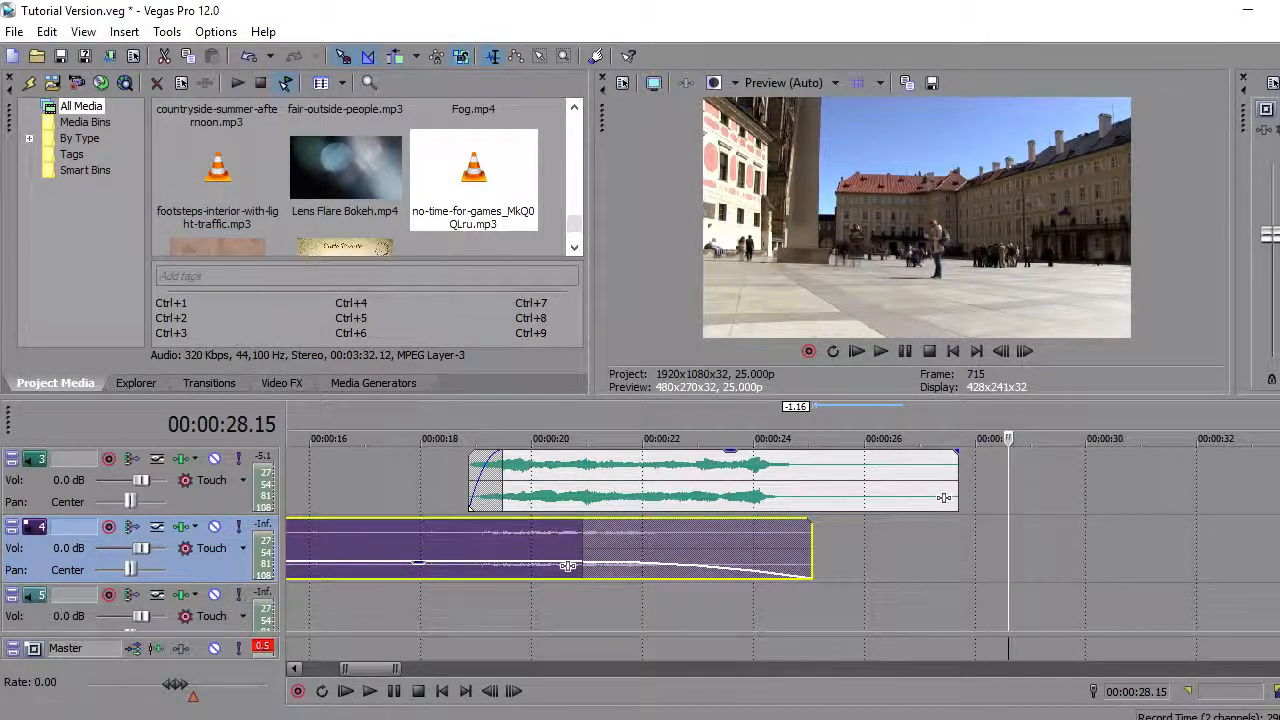
{"action": "left_click", "coordinate": [457, 606]}
{"action": "key", "text": "space"}
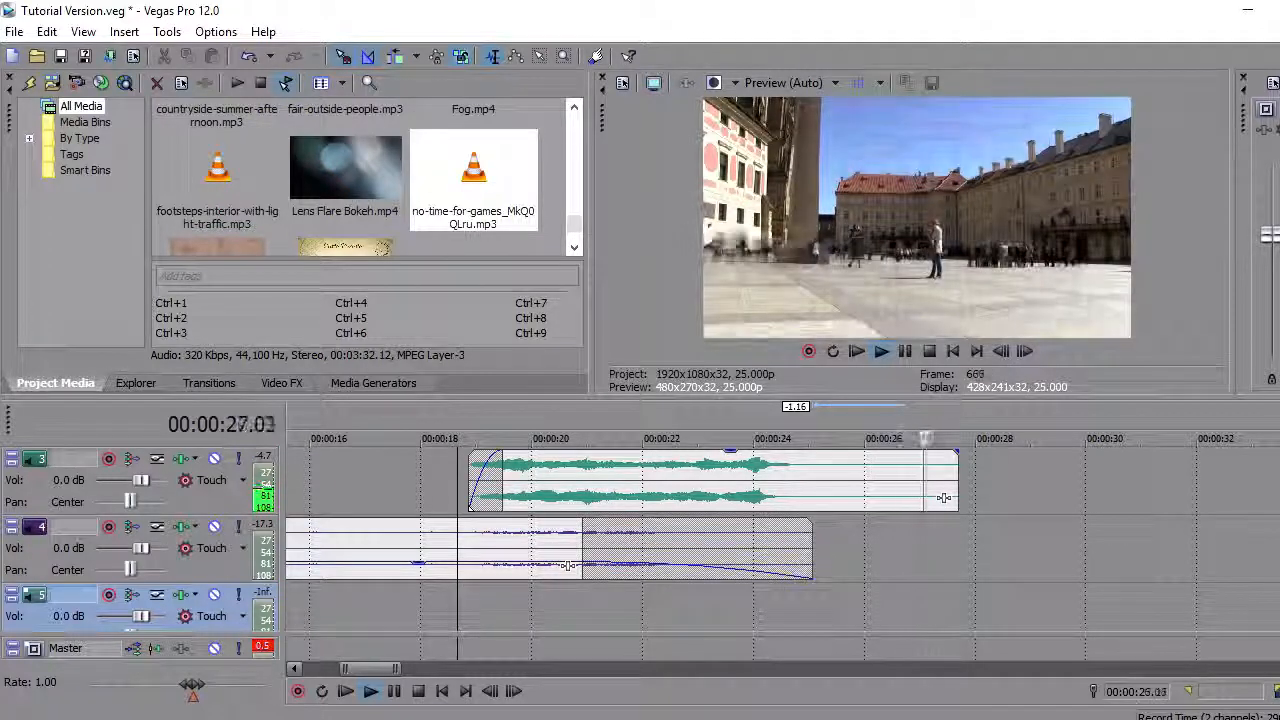
{"action": "scroll", "coordinate": [780, 540], "scroll_direction": "up", "scroll_amount": 2}
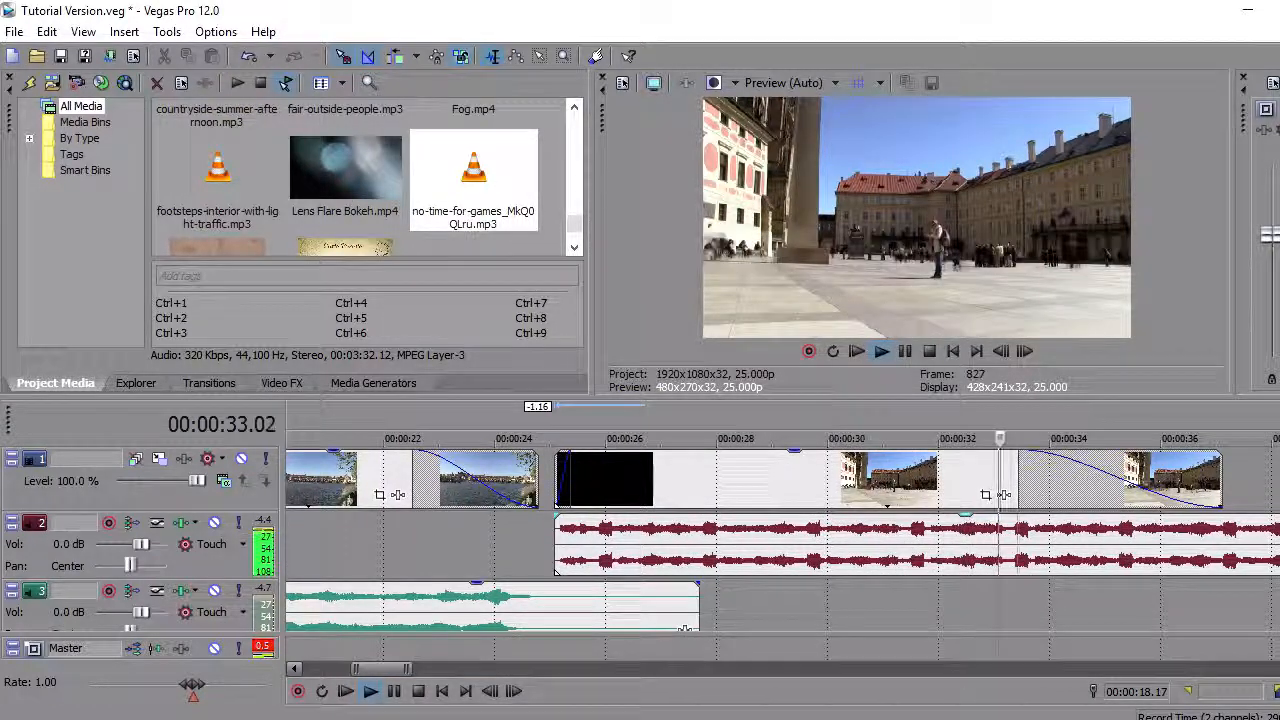
{"action": "left_click", "coordinate": [1009, 545]}
{"action": "key", "text": "space"}
Play the second music clip from 00:00:38.00 to hear the change into its louder part, and stop.
{"action": "scroll", "coordinate": [722, 540], "scroll_direction": "down", "scroll_amount": 5}
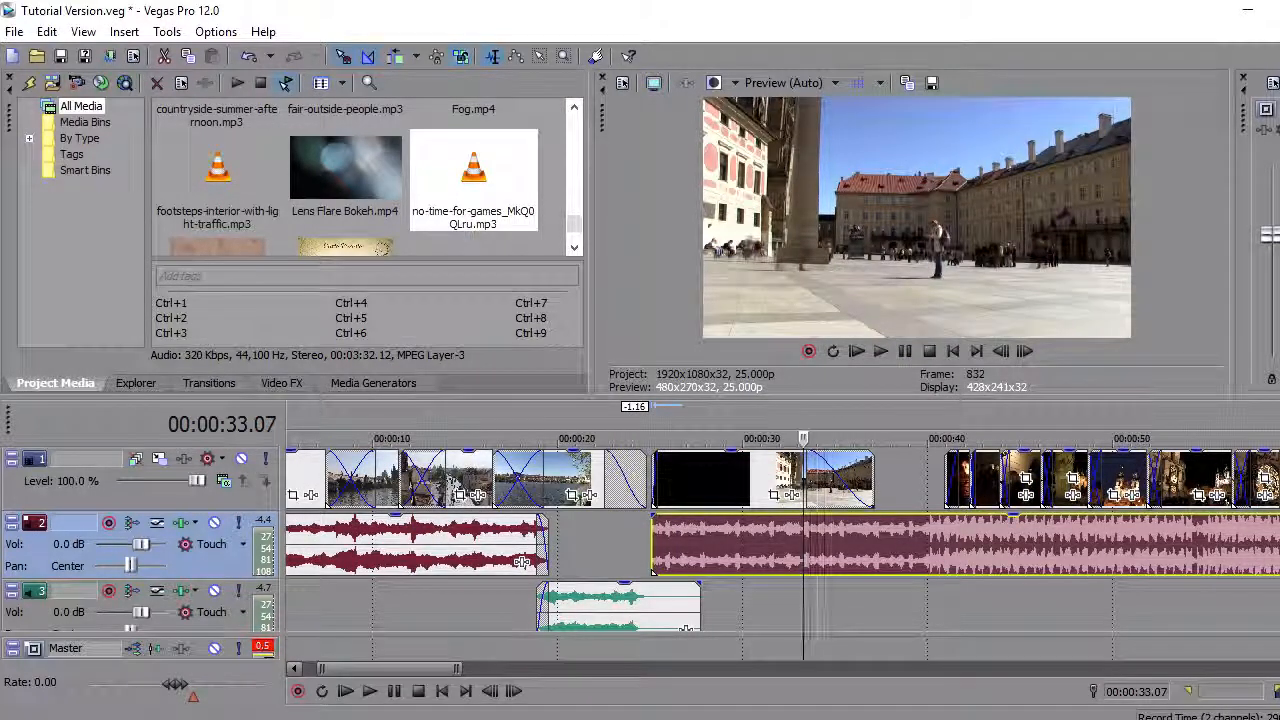
{"action": "left_click", "coordinate": [890, 480]}
{"action": "key", "text": "space"}
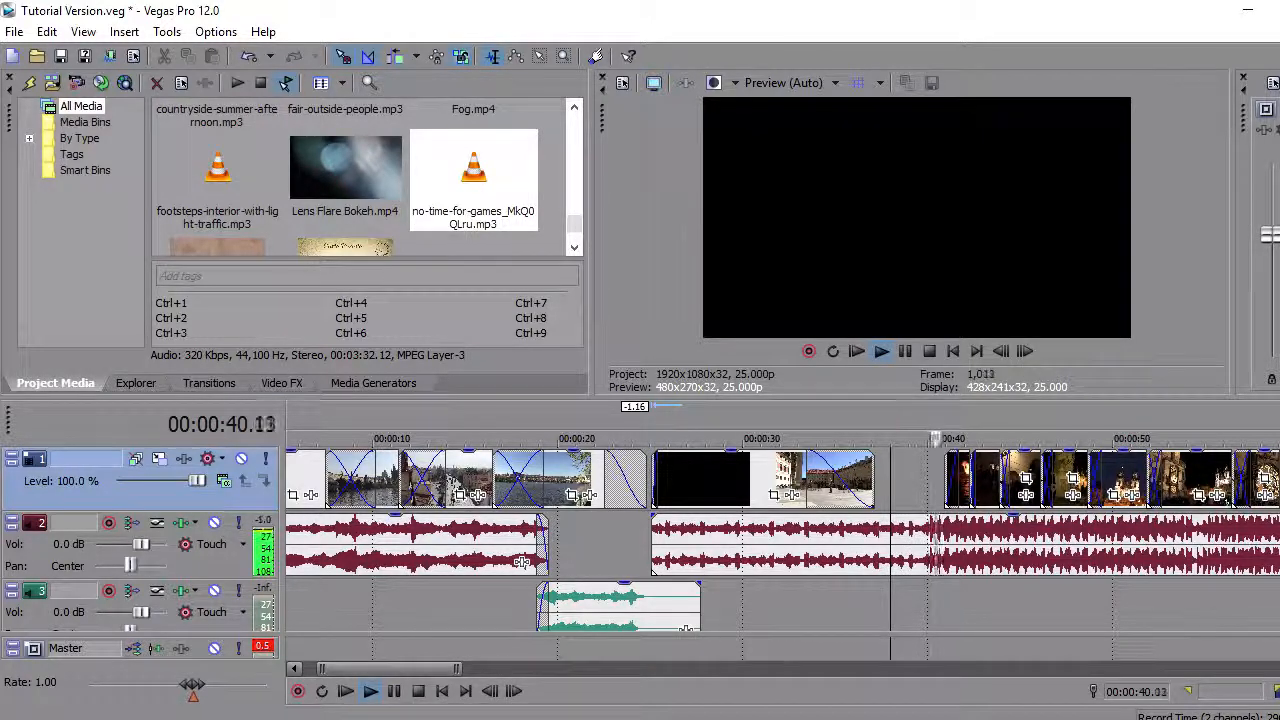
{"action": "key", "text": "space"}
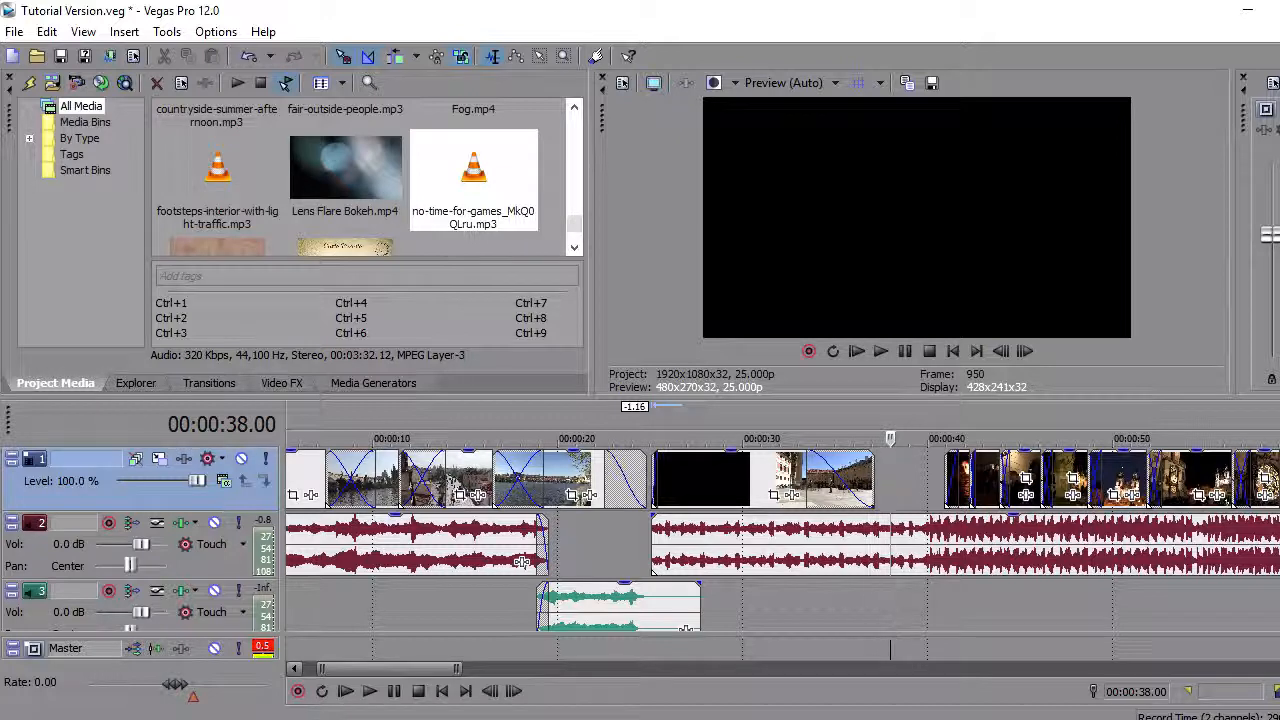
{"action": "key", "text": "space"}
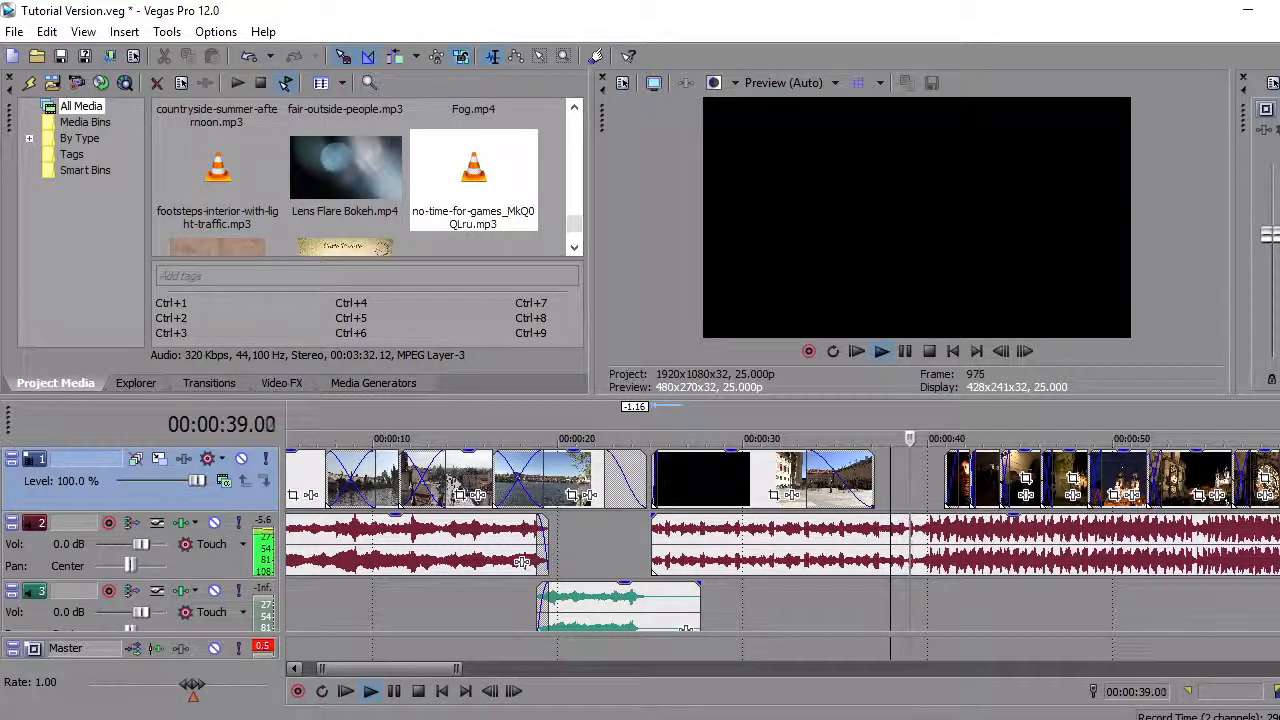
{"action": "key", "text": "space"}
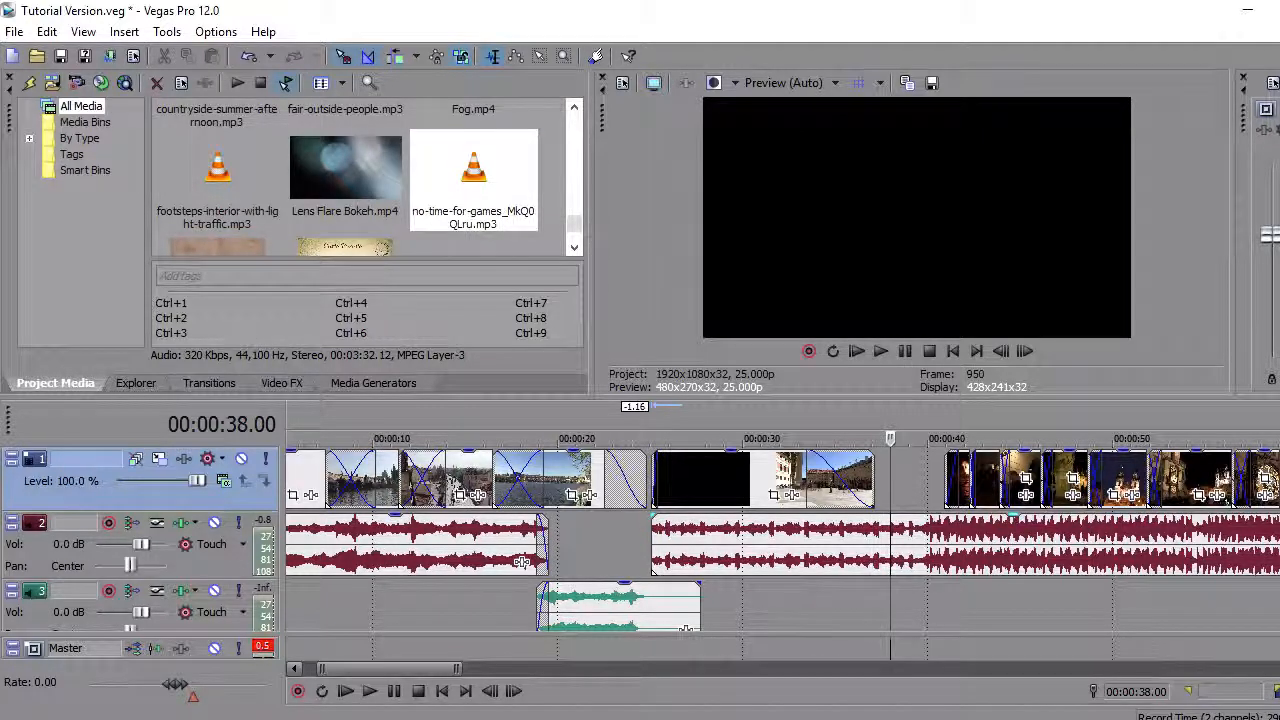
Split the second music clip at 00:00:34.12 and crossfade its louder part in on track 3 over about 0.8 s.
{"action": "left_click", "coordinate": [825, 546]}
{"action": "key", "text": "s"}
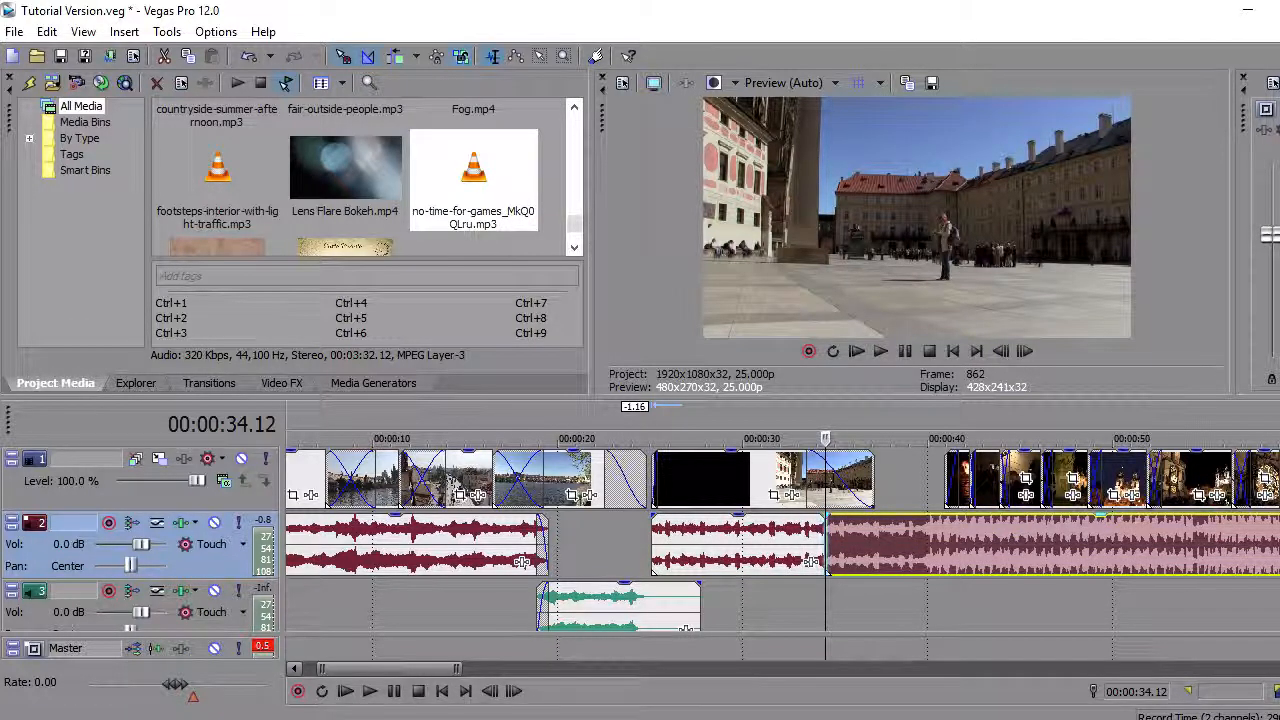
{"action": "left_click_drag", "start_coordinate": [825, 545], "coordinate": [877, 545]}
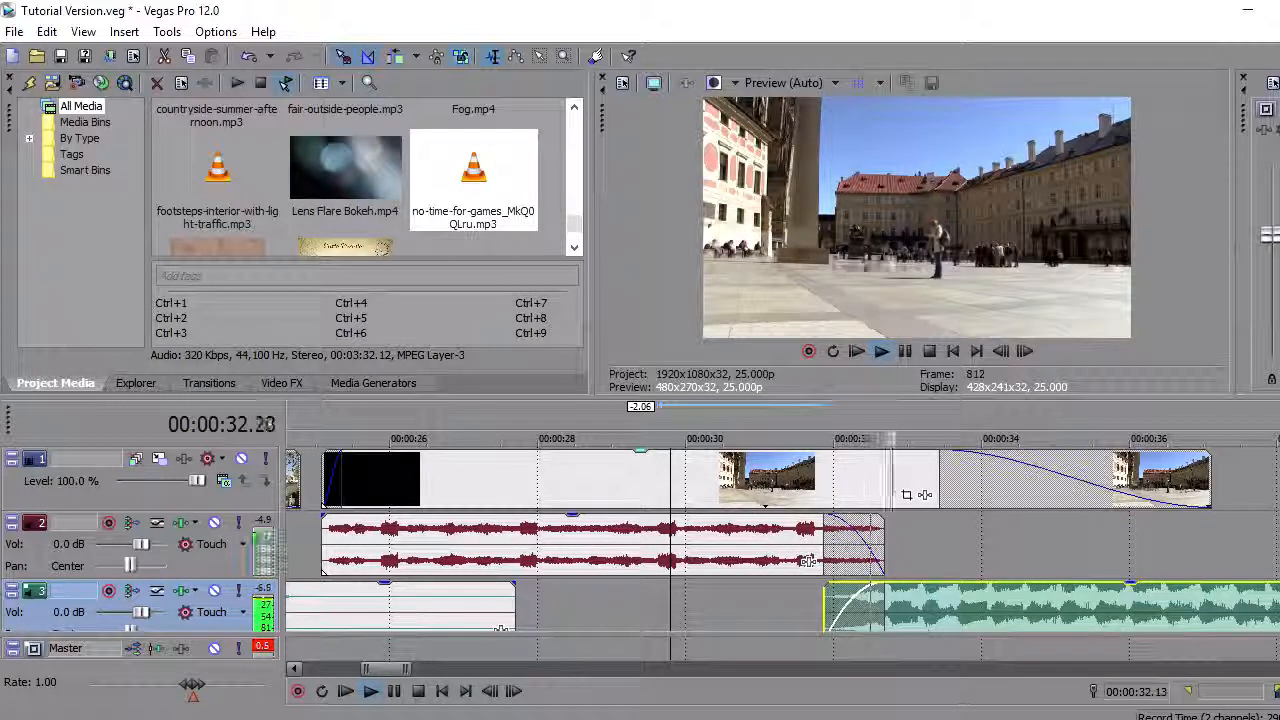
{"action": "key", "text": "space"}
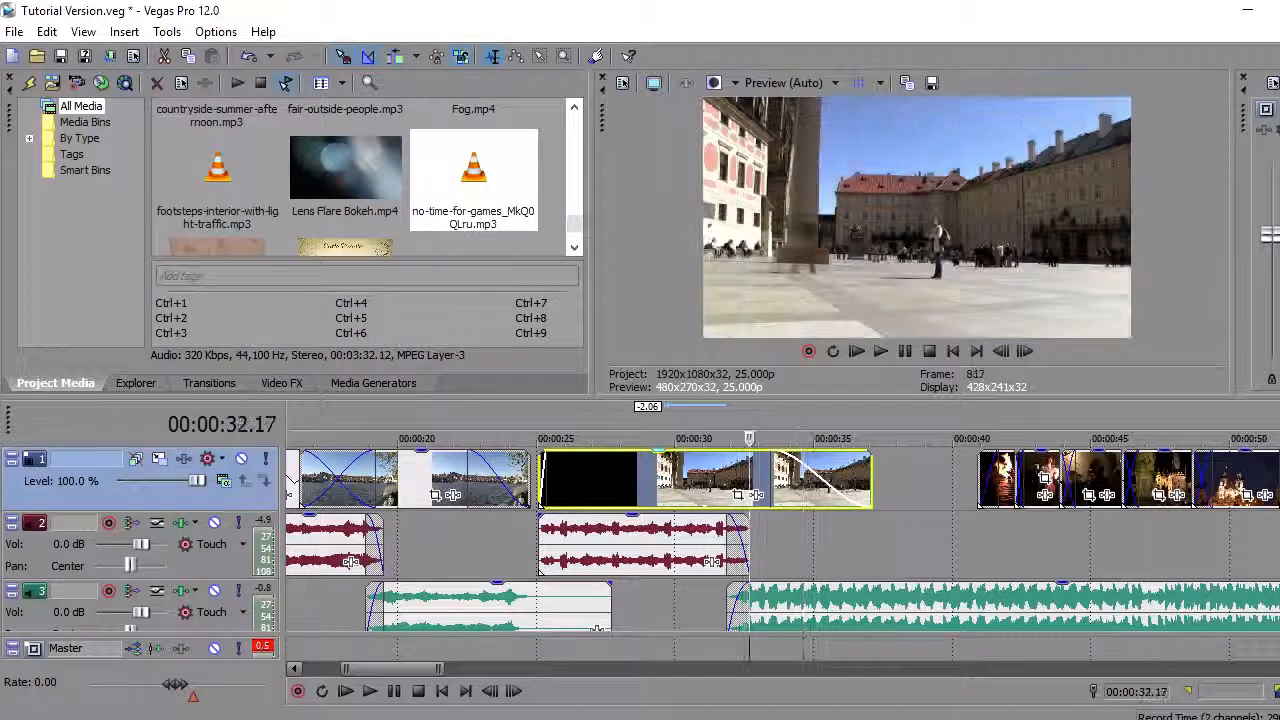
Trim the castle square clip's end to 00:00:32.17 and shorten its fade-out to about 0.8 s.
{"action": "key", "text": "Up"}
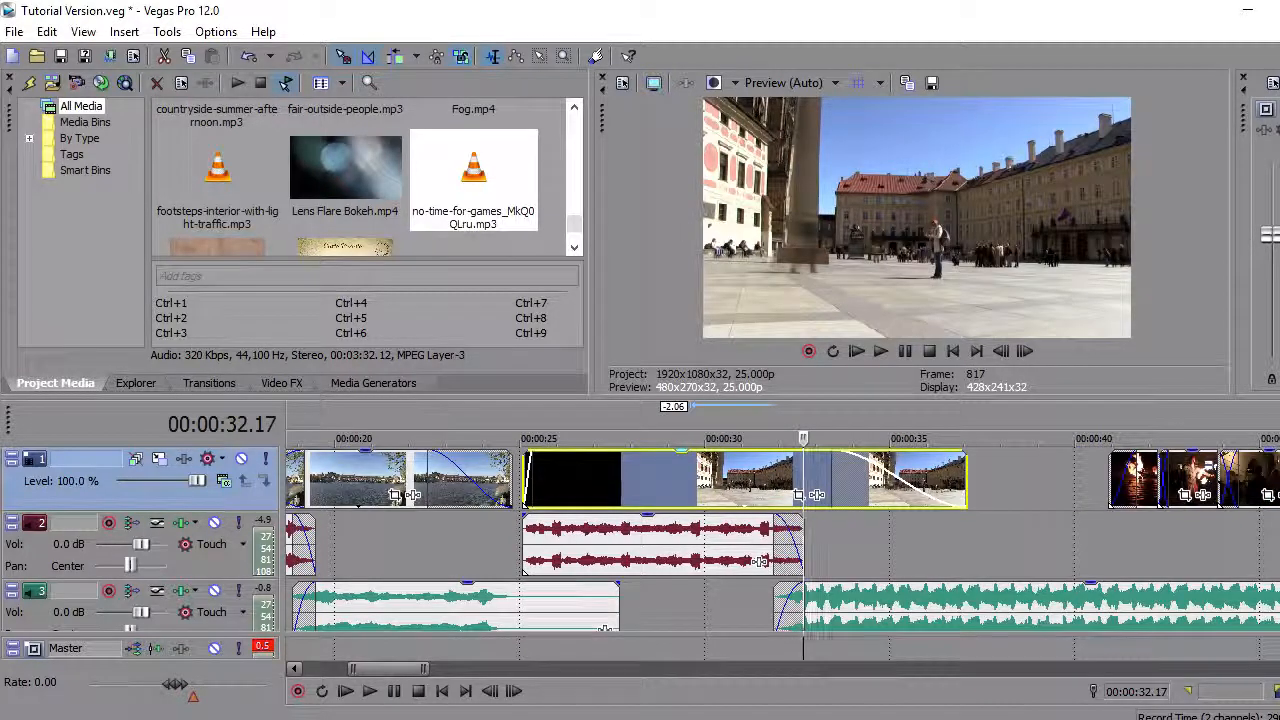
{"action": "left_click_drag", "start_coordinate": [966, 480], "coordinate": [803, 480]}
{"action": "left_click_drag", "start_coordinate": [667, 477], "coordinate": [767, 476]}
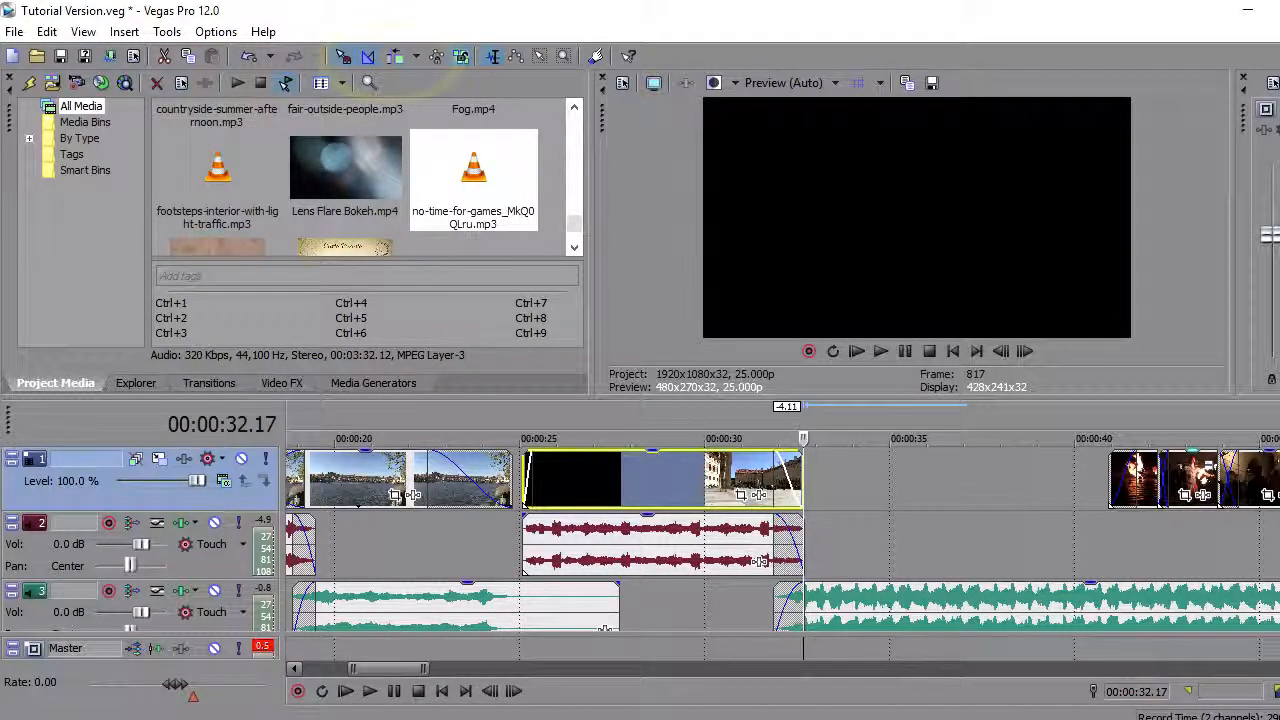
Ripple the night clips earlier to start at 00:00:33.12, and move the fire clip alone 20 frames earlier to the square clip's end.
{"action": "left_click_drag", "start_coordinate": [1137, 480], "coordinate": [862, 480]}
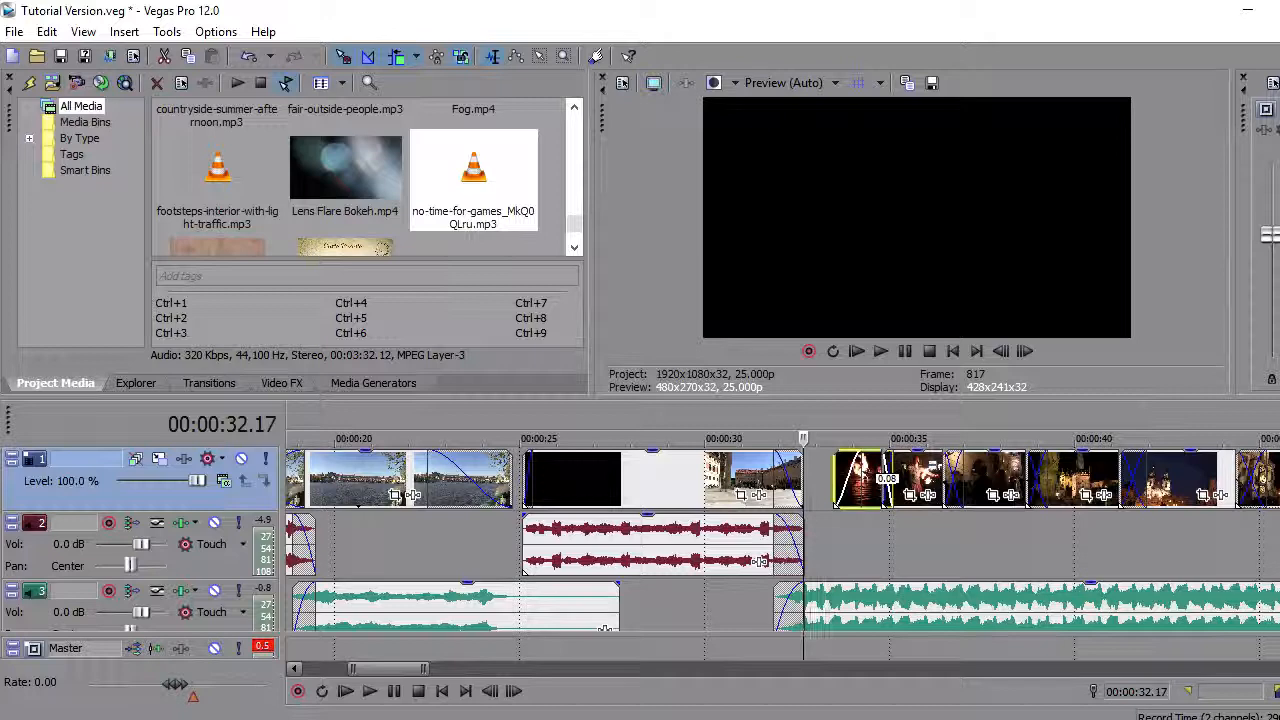
{"action": "key", "text": "ctrl+l"}
{"action": "left_click", "coordinate": [833, 545]}
{"action": "scroll", "coordinate": [833, 545], "scroll_direction": "up", "scroll_amount": 3}
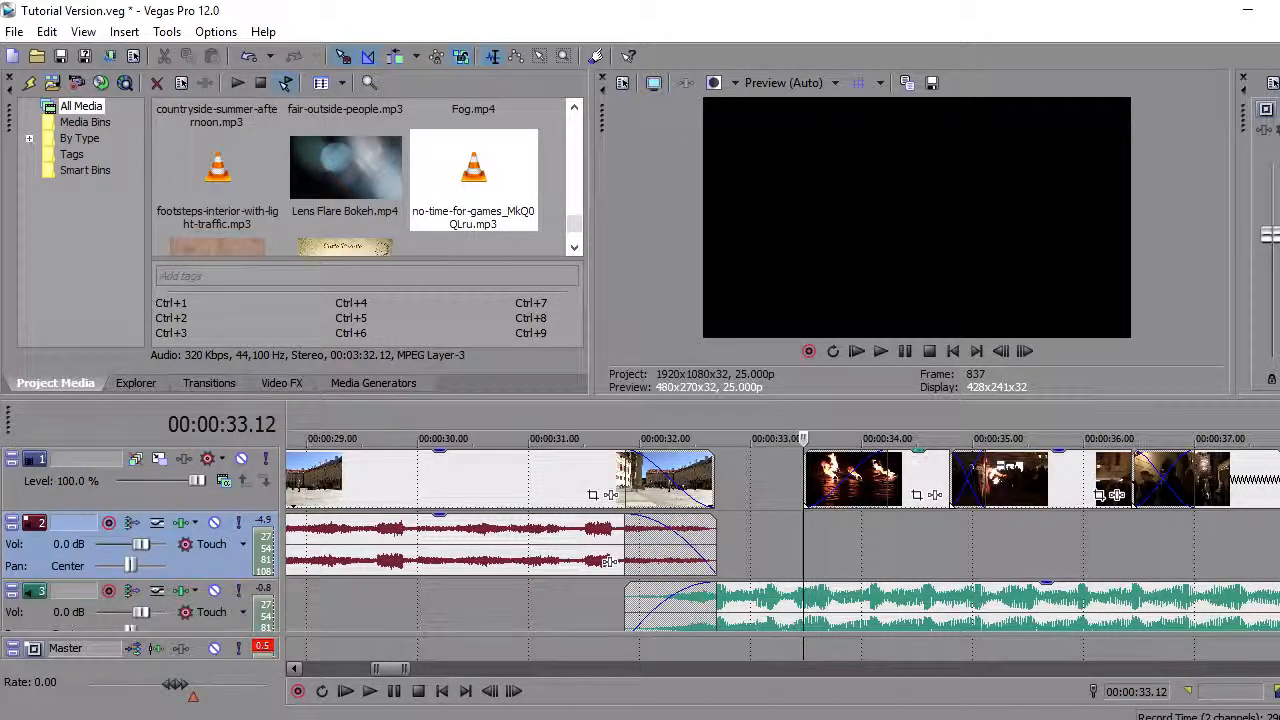
{"action": "left_click_drag", "start_coordinate": [870, 480], "coordinate": [740, 452]}
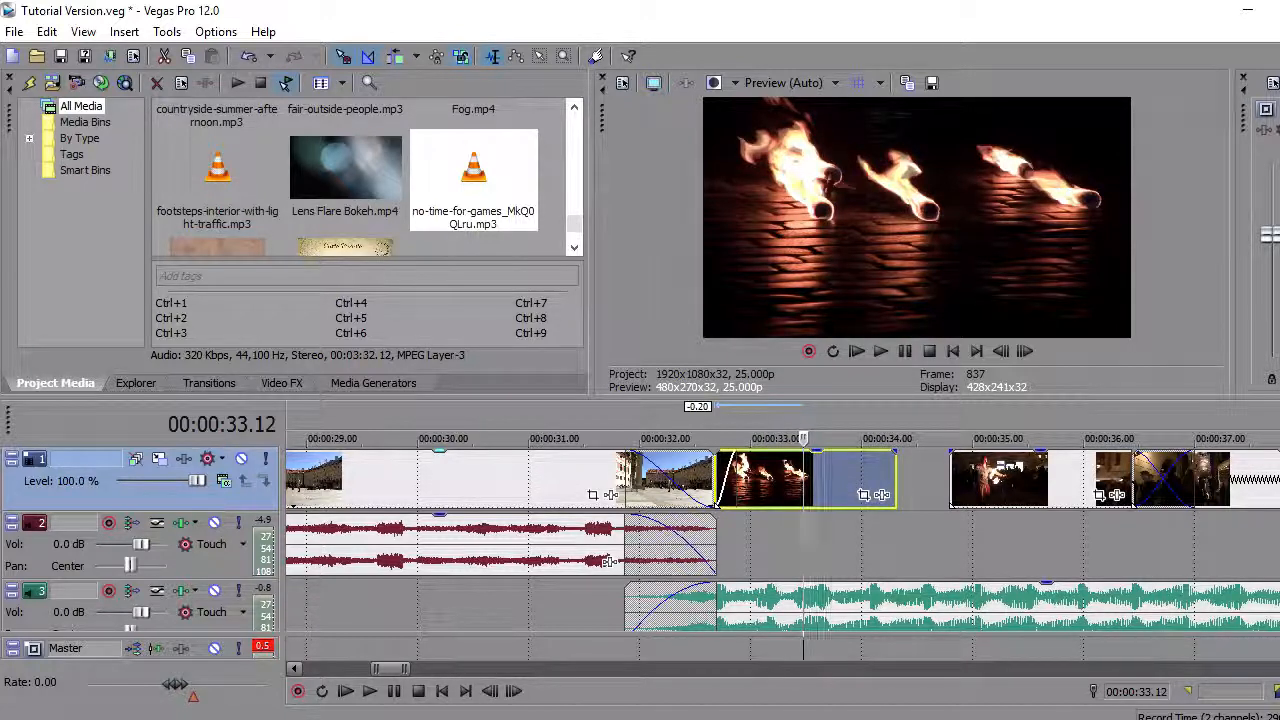
Play from 00:00:29.22 across the music crossfade into the fire clip, and stop.
{"action": "left_click", "coordinate": [403, 438]}
{"action": "key", "text": "space"}
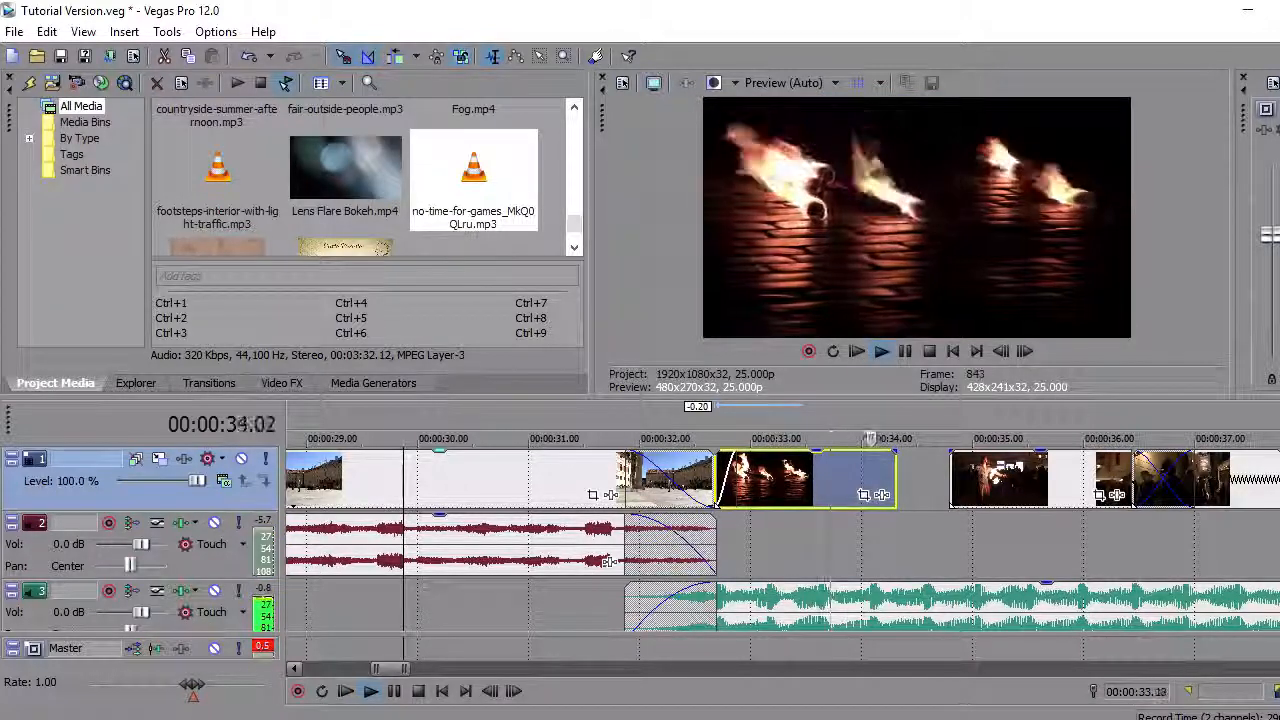
{"action": "key", "text": "space"}
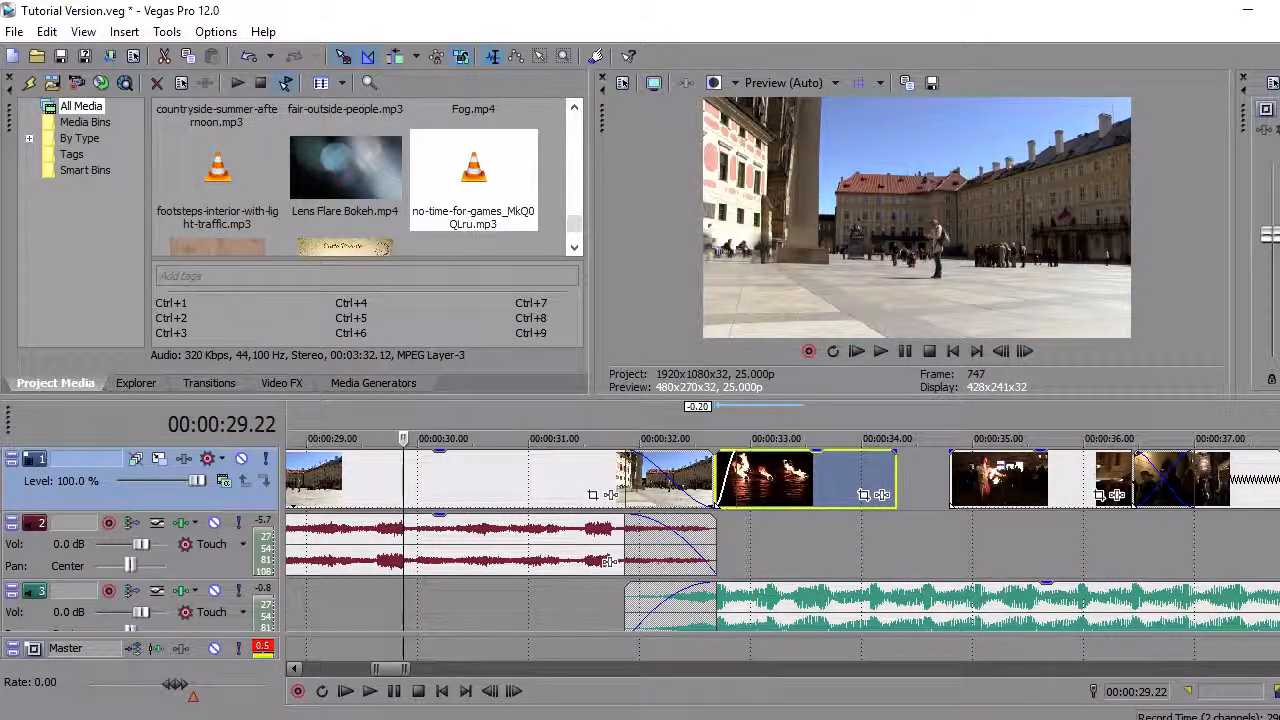
{"action": "scroll", "coordinate": [783, 540], "scroll_direction": "up", "scroll_amount": 2}
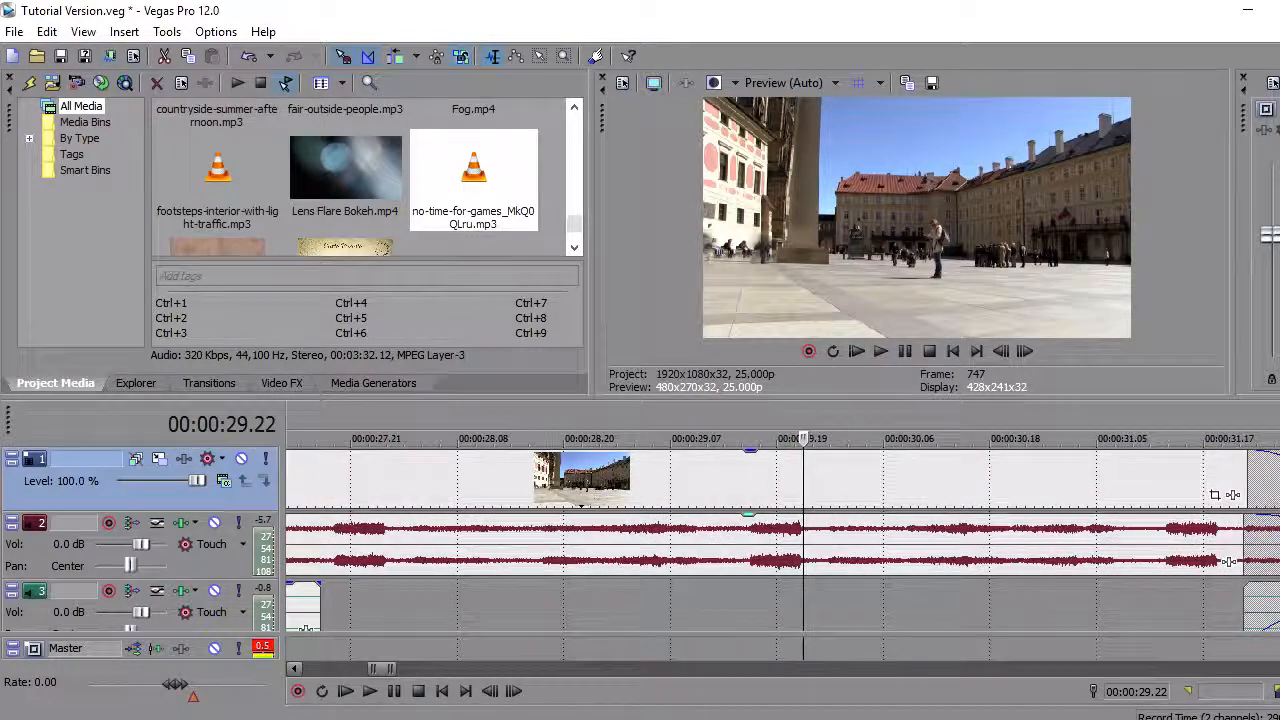
{"action": "scroll", "coordinate": [783, 540], "scroll_direction": "down", "scroll_amount": 3}
{"action": "scroll", "coordinate": [783, 540], "scroll_direction": "down", "scroll_amount": 2}
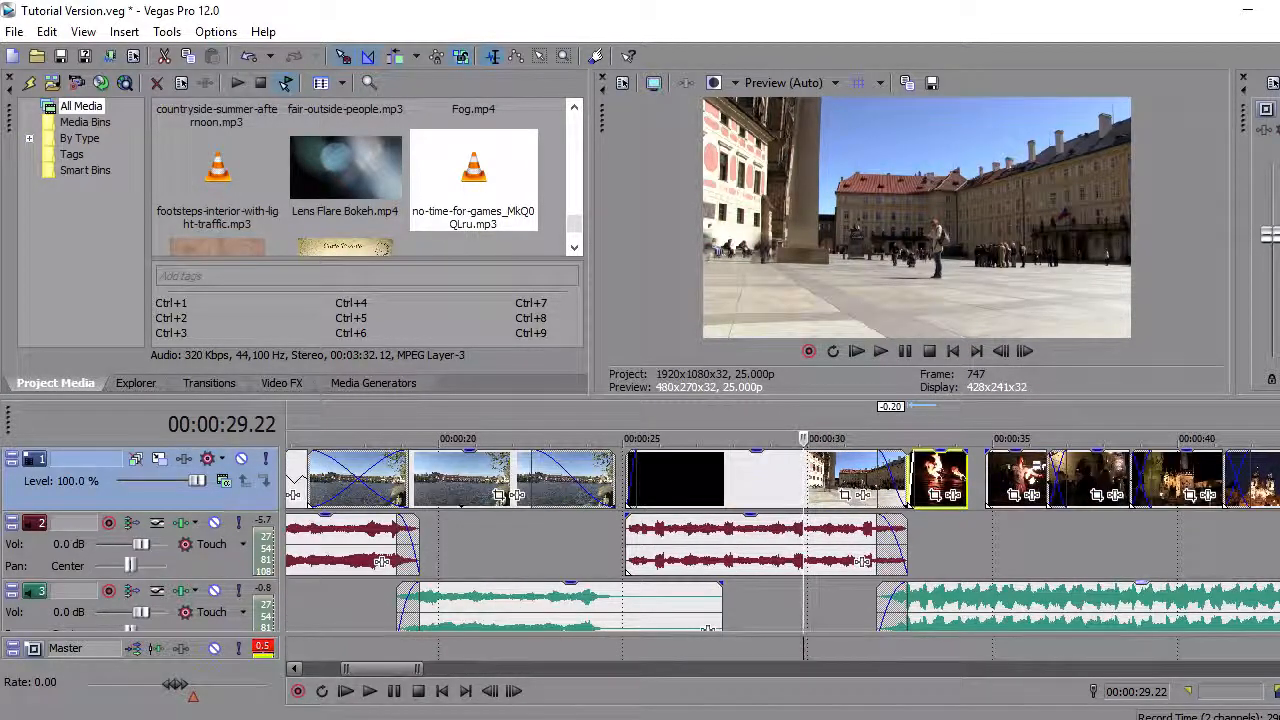
Add the gymnopedie music to track 3, starting at 00:00:45.20 under the fountain clip.
{"action": "scroll", "coordinate": [783, 540], "scroll_direction": "down", "scroll_amount": 1}
{"action": "scroll", "coordinate": [783, 540], "scroll_direction": "up", "scroll_amount": 1}
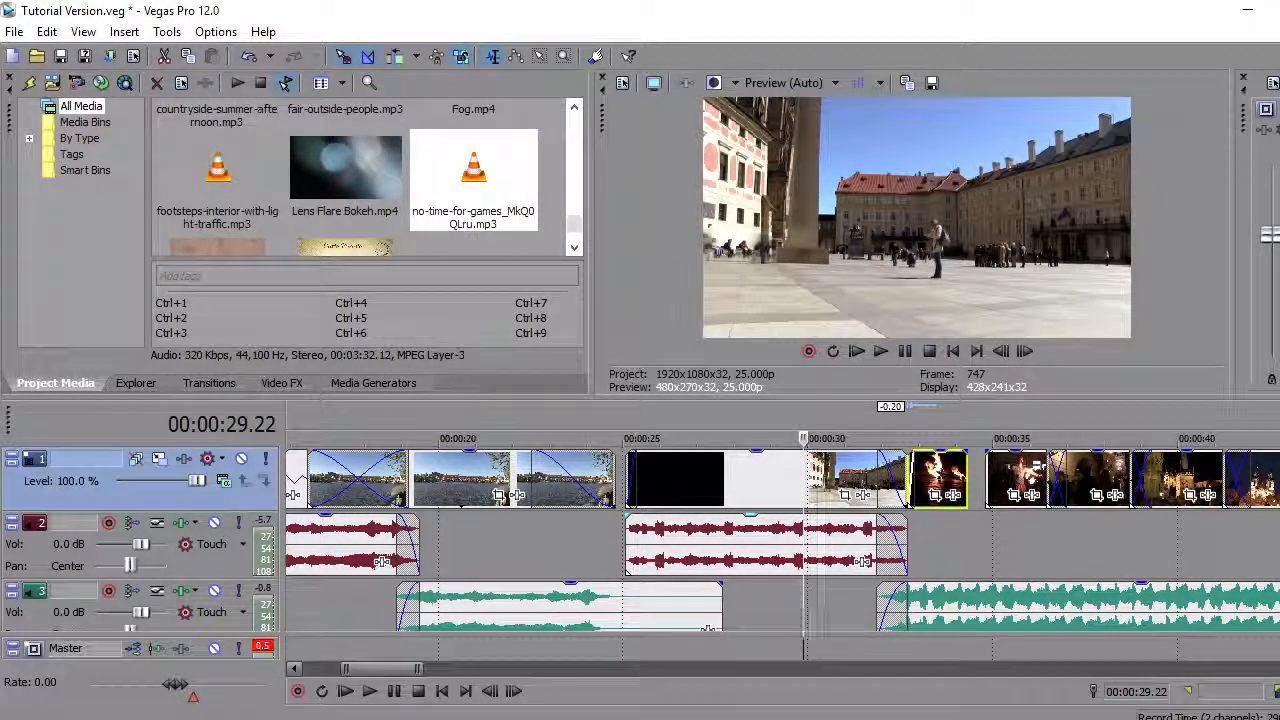
{"action": "left_click", "coordinate": [939, 545]}
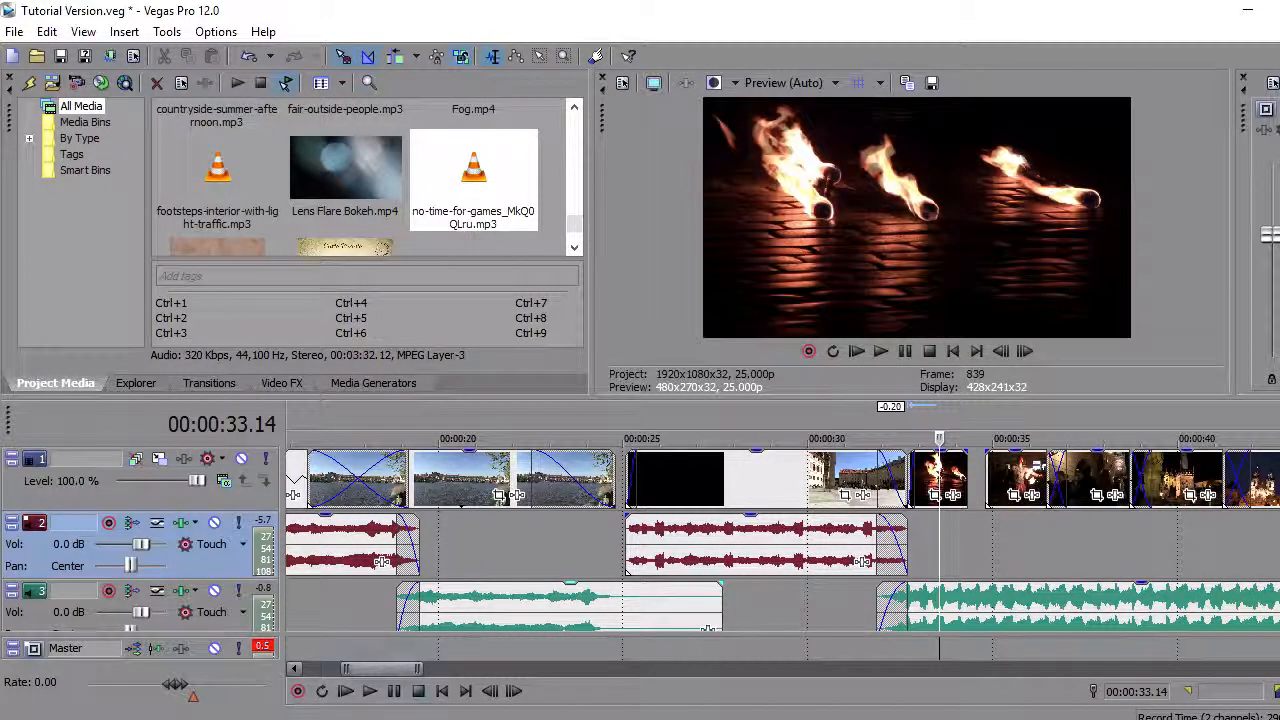
{"action": "scroll", "coordinate": [783, 545], "scroll_direction": "right", "scroll_amount": 5}
{"action": "left_click", "coordinate": [537, 545]}
{"action": "scroll", "coordinate": [537, 545], "scroll_direction": "up", "scroll_amount": 2}
{"action": "scroll", "coordinate": [537, 545], "scroll_direction": "down", "scroll_amount": 2}
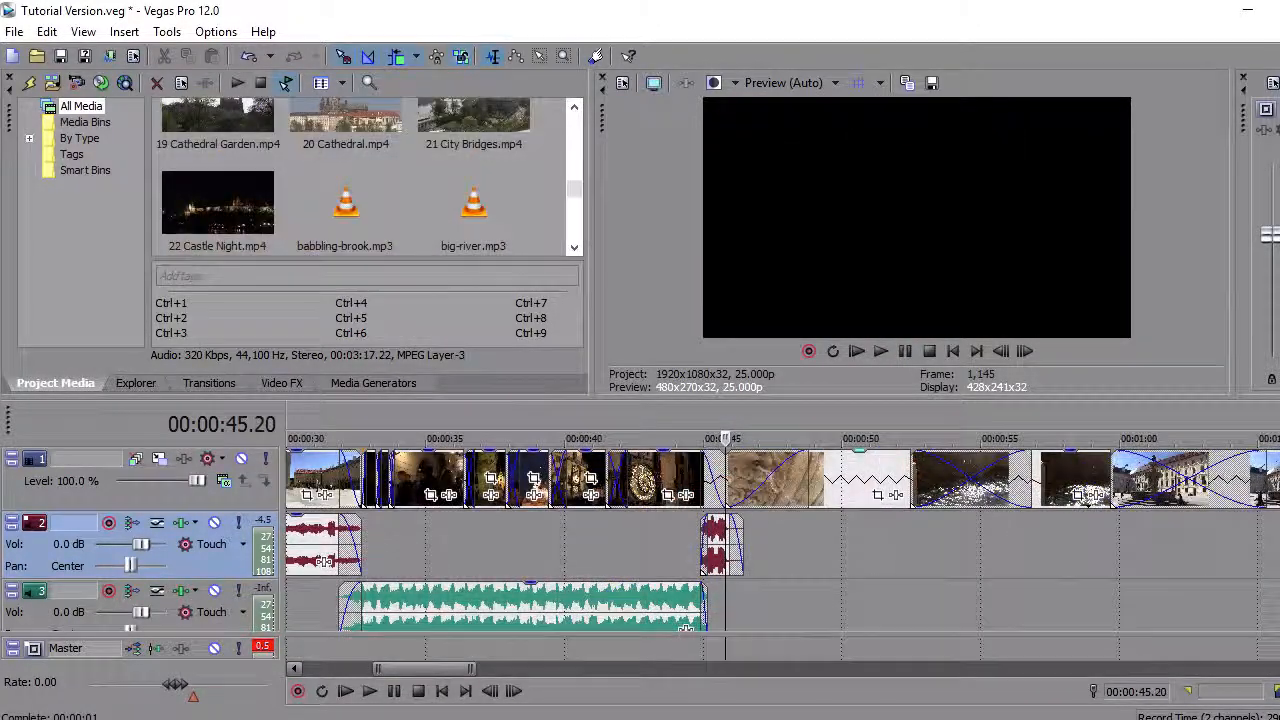
{"action": "left_click_drag", "start_coordinate": [574, 188], "coordinate": [574, 222]}
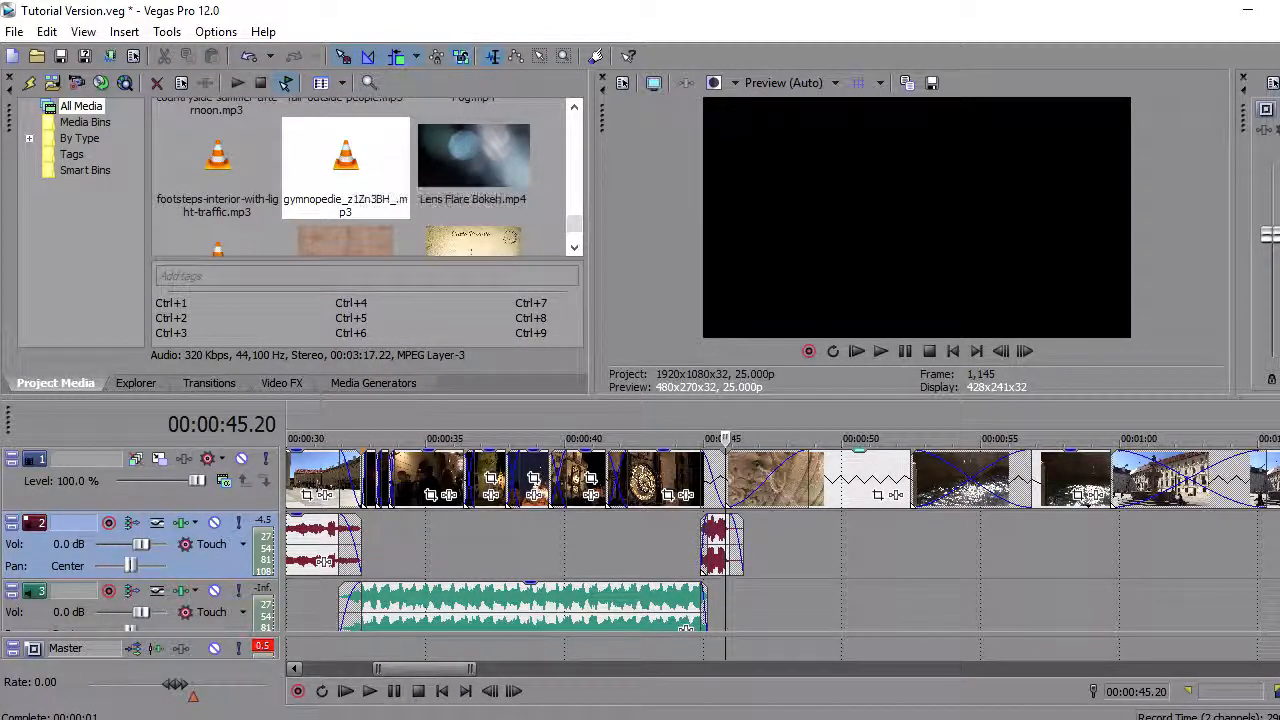
{"action": "left_click_drag", "start_coordinate": [346, 165], "coordinate": [783, 545]}
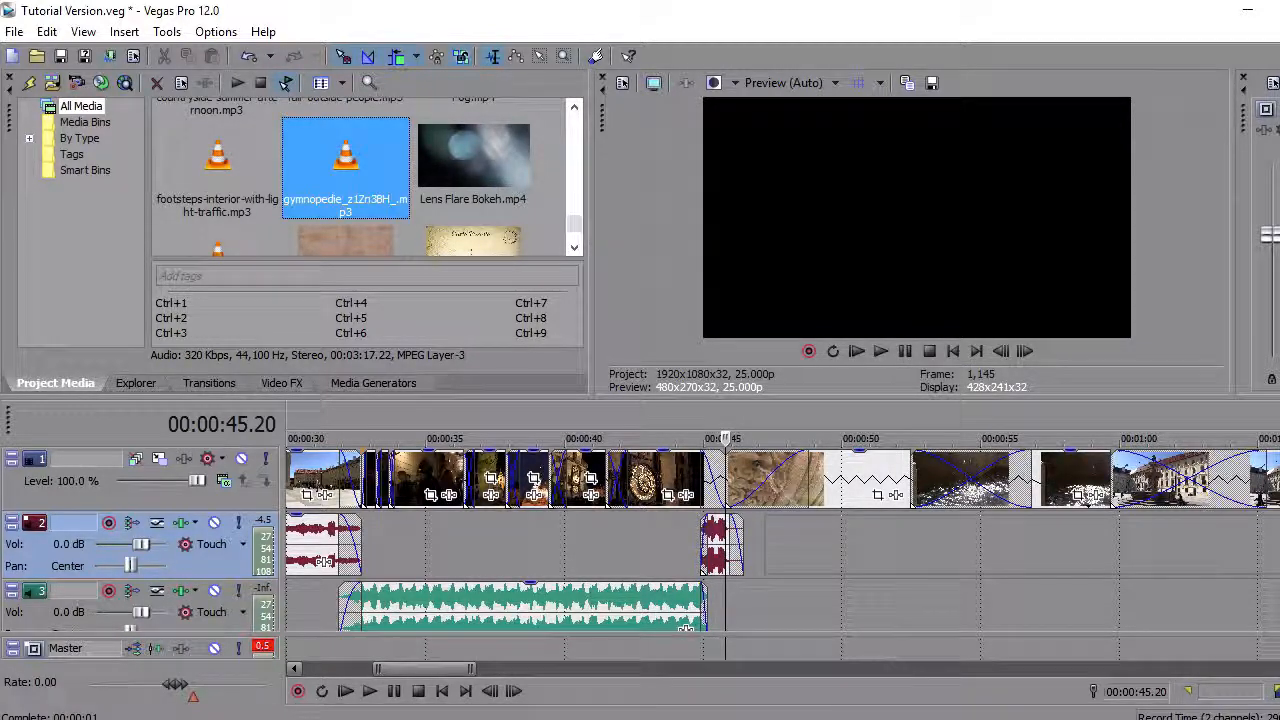
{"action": "left_click_drag", "start_coordinate": [728, 590], "coordinate": [728, 608]}
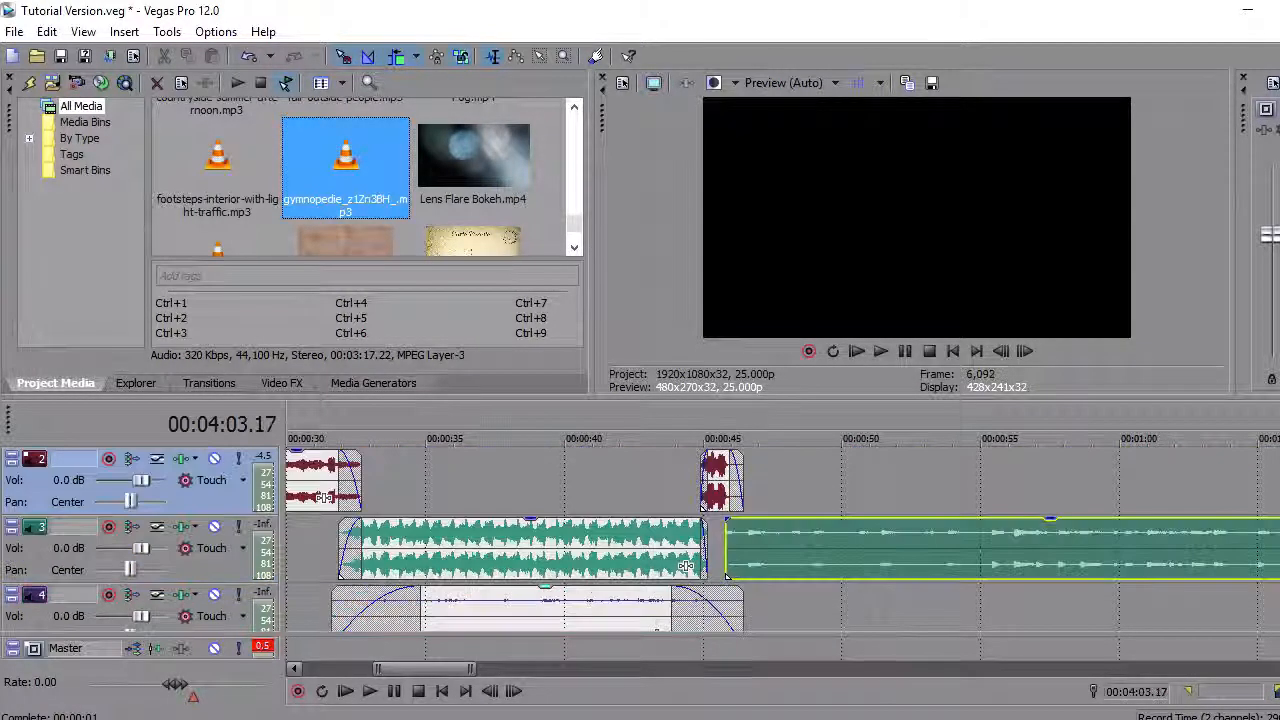
Play from 00:00:43.01 through the end of the second music piece into the gymnopedie clip.
{"action": "left_click", "coordinate": [804, 482]}
{"action": "scroll", "coordinate": [804, 530], "scroll_direction": "up", "scroll_amount": 1}
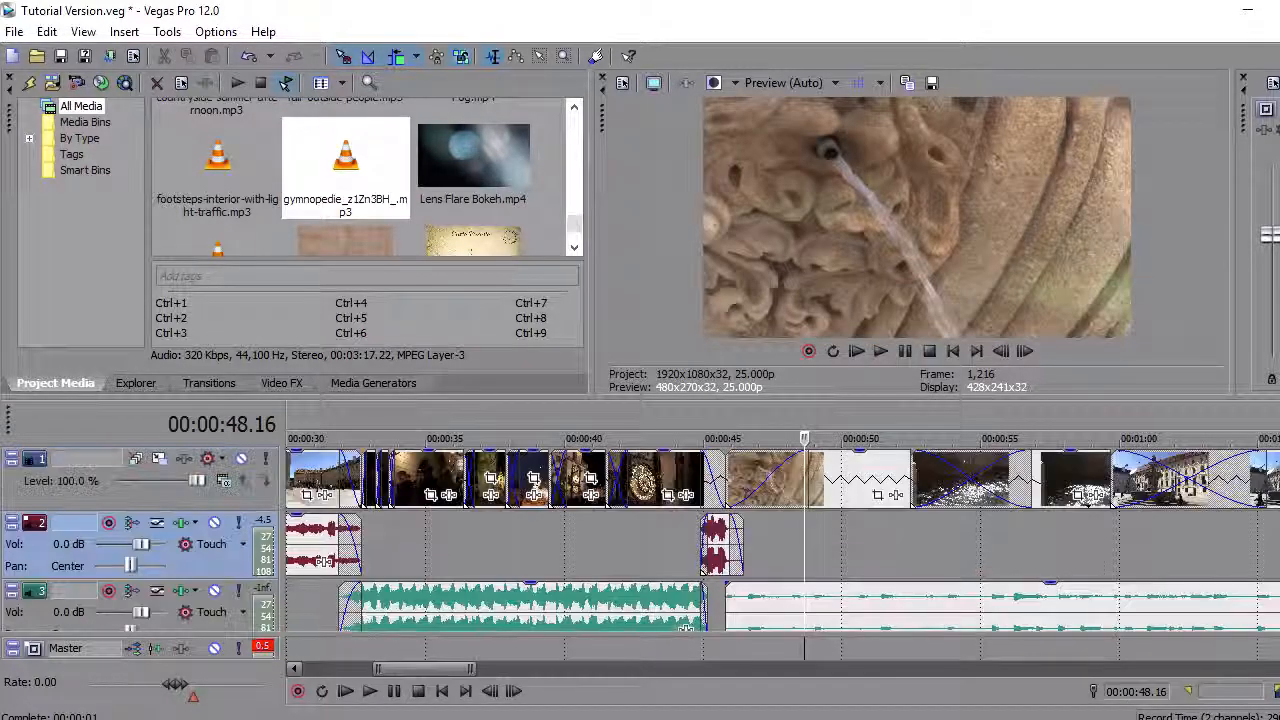
{"action": "left_click", "coordinate": [648, 545]}
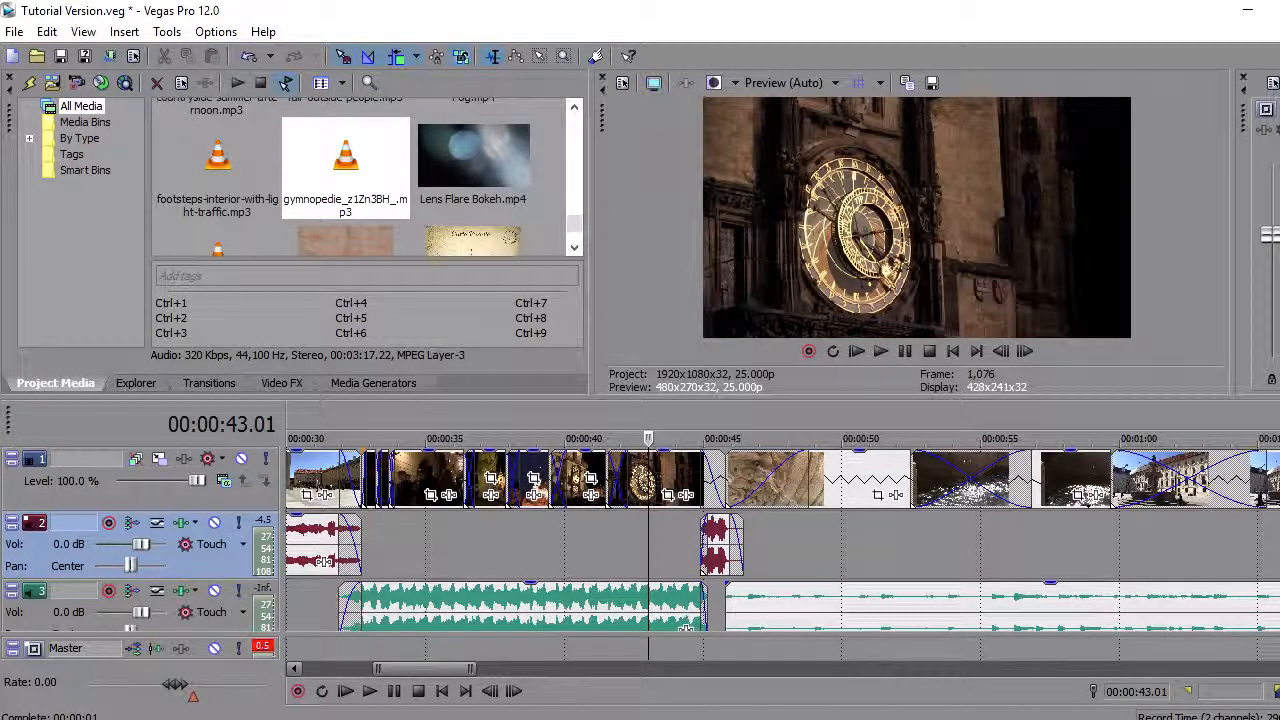
{"action": "key", "text": "space"}
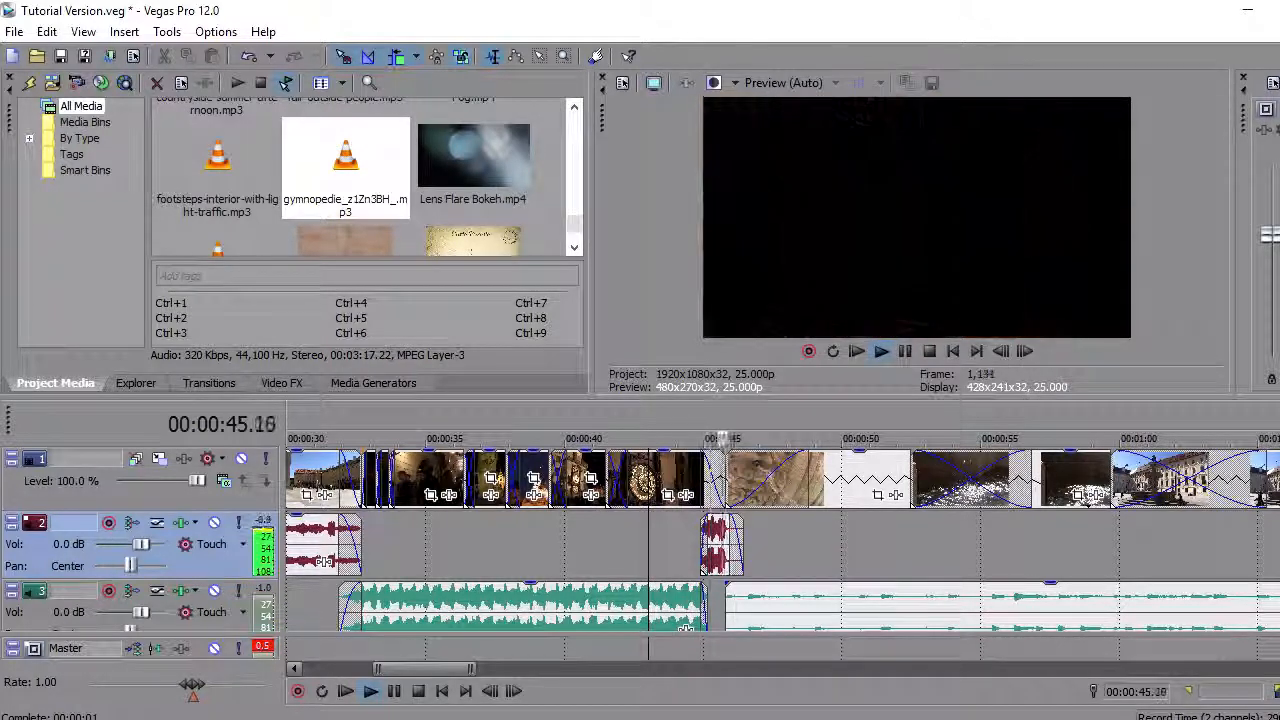
Move the gymnopedie clip on track 3 about 0.4 s later.
{"action": "scroll", "coordinate": [800, 590], "scroll_direction": "up", "scroll_amount": 1}
{"action": "left_click_drag", "start_coordinate": [805, 597], "coordinate": [826, 597]}
{"action": "key", "text": "space"}
Play from just before the transition into the gymnopedie music through to the water clip at 00:00:58.14, and stop.
{"action": "left_click", "coordinate": [676, 545]}
{"action": "key", "text": "space"}
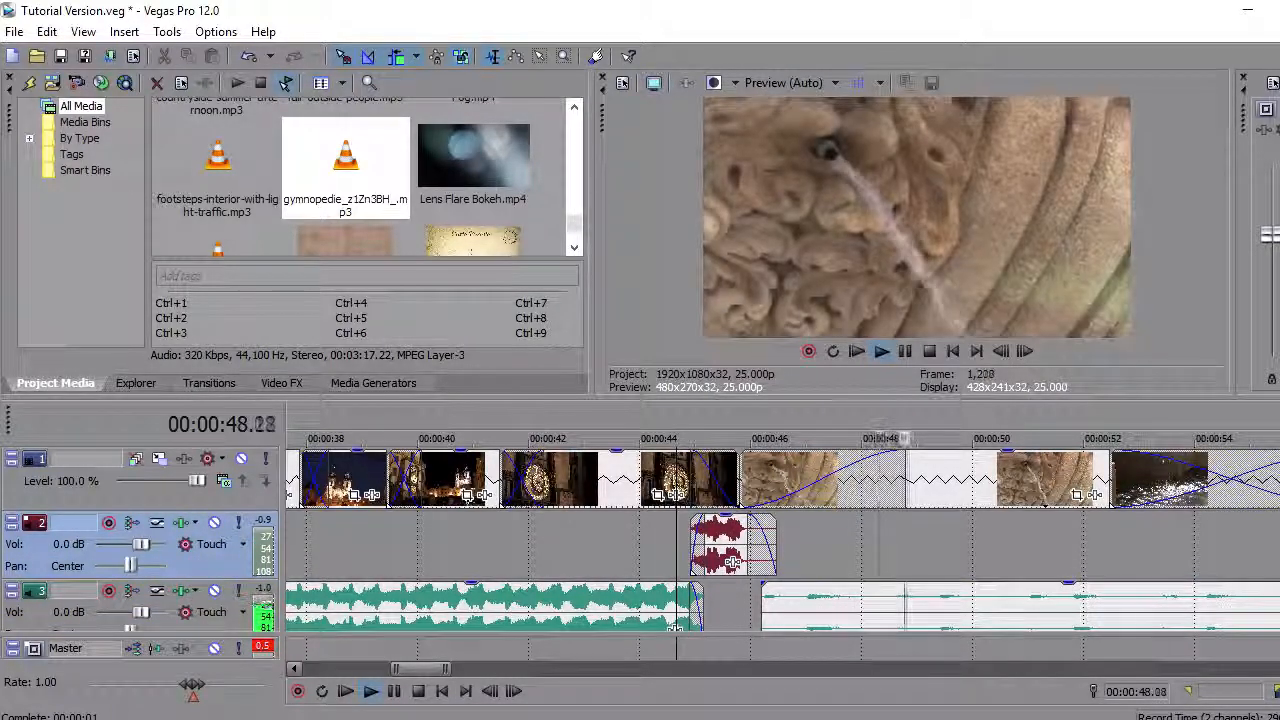
{"action": "scroll", "coordinate": [780, 540], "scroll_direction": "down", "scroll_amount": 4}
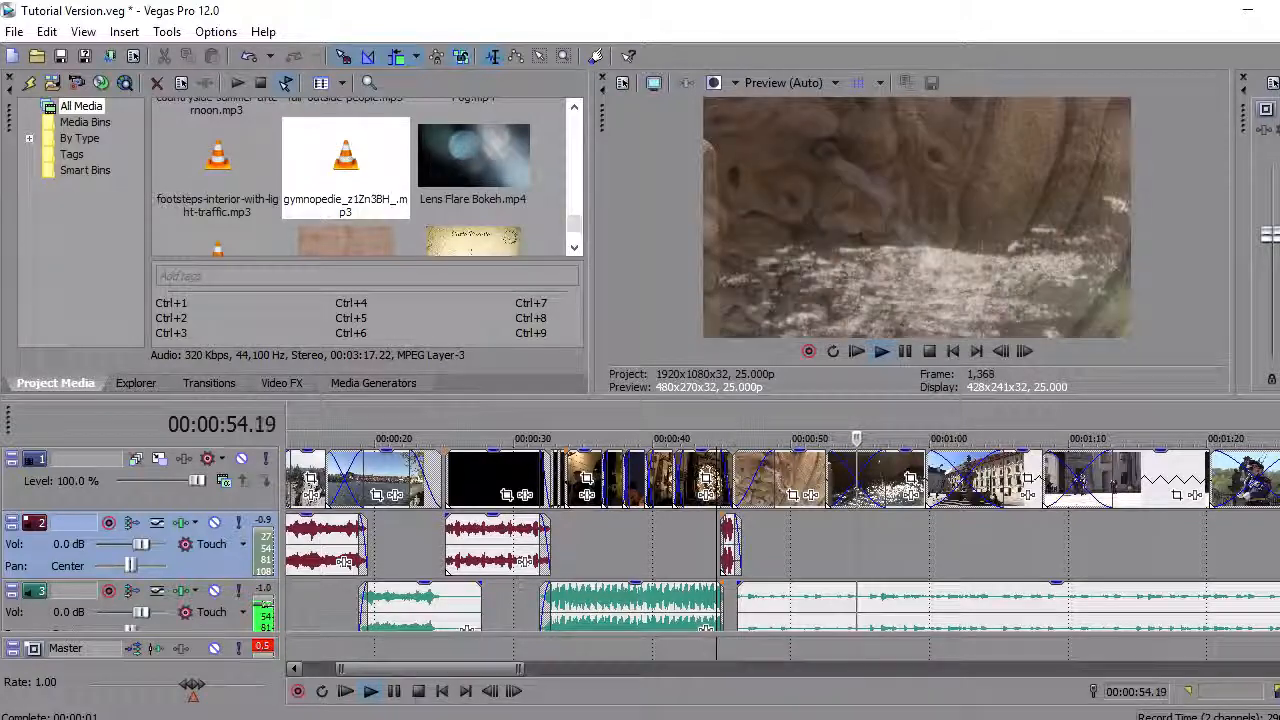
{"action": "key", "text": "ctrl+s"}
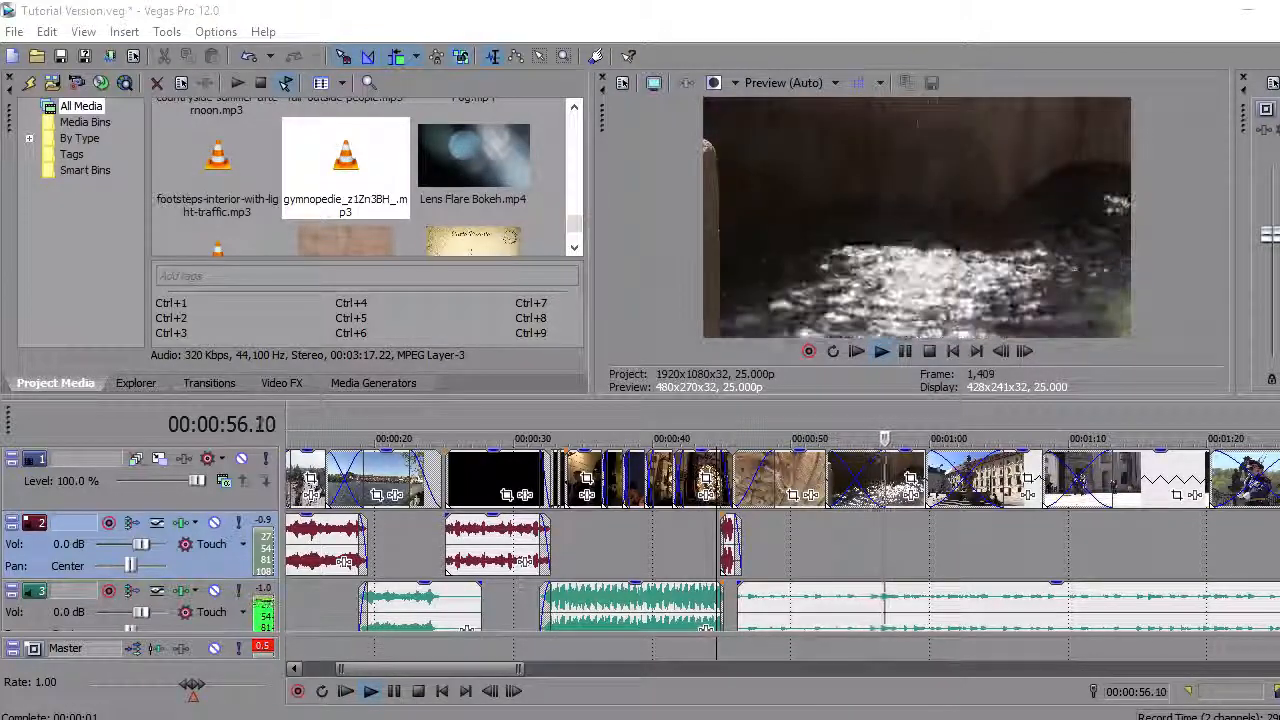
{"action": "key", "text": "Return"}
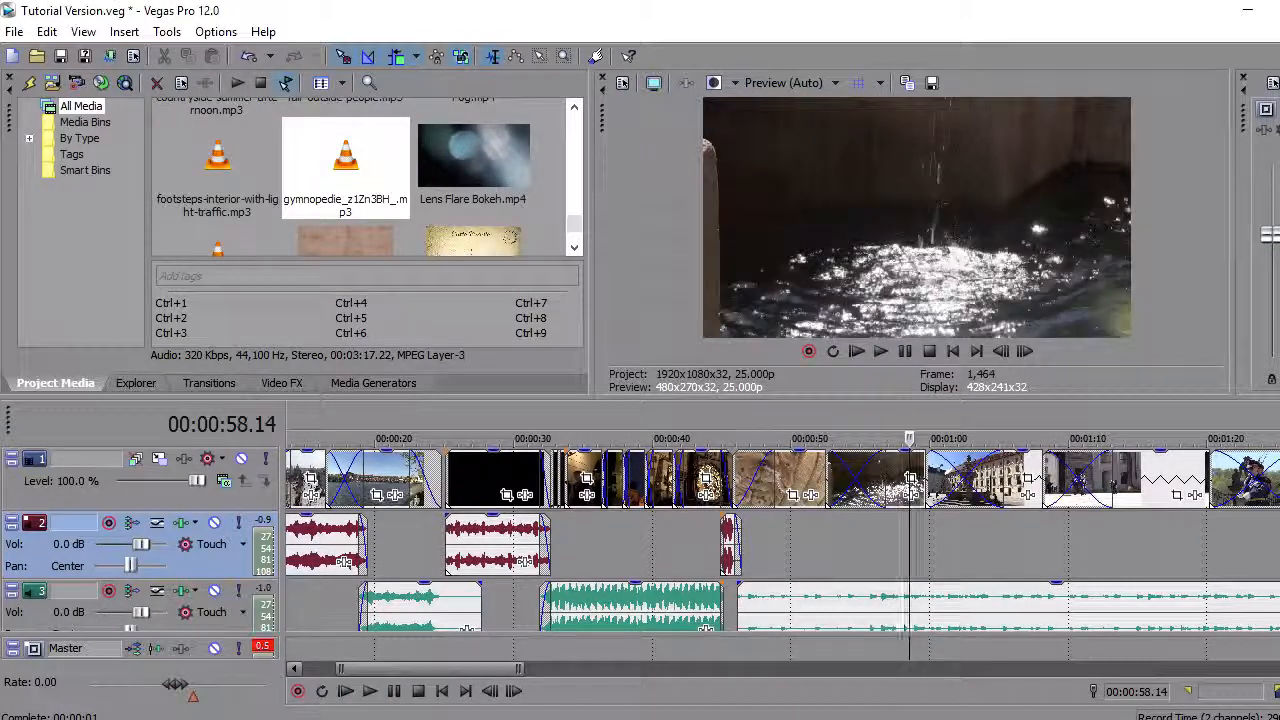
Split the gymnopedie music at 00:03:41.13 and place its ending piece on track 2 under the final castle night clip.
{"action": "left_click_drag", "start_coordinate": [430, 668], "coordinate": [515, 668]}
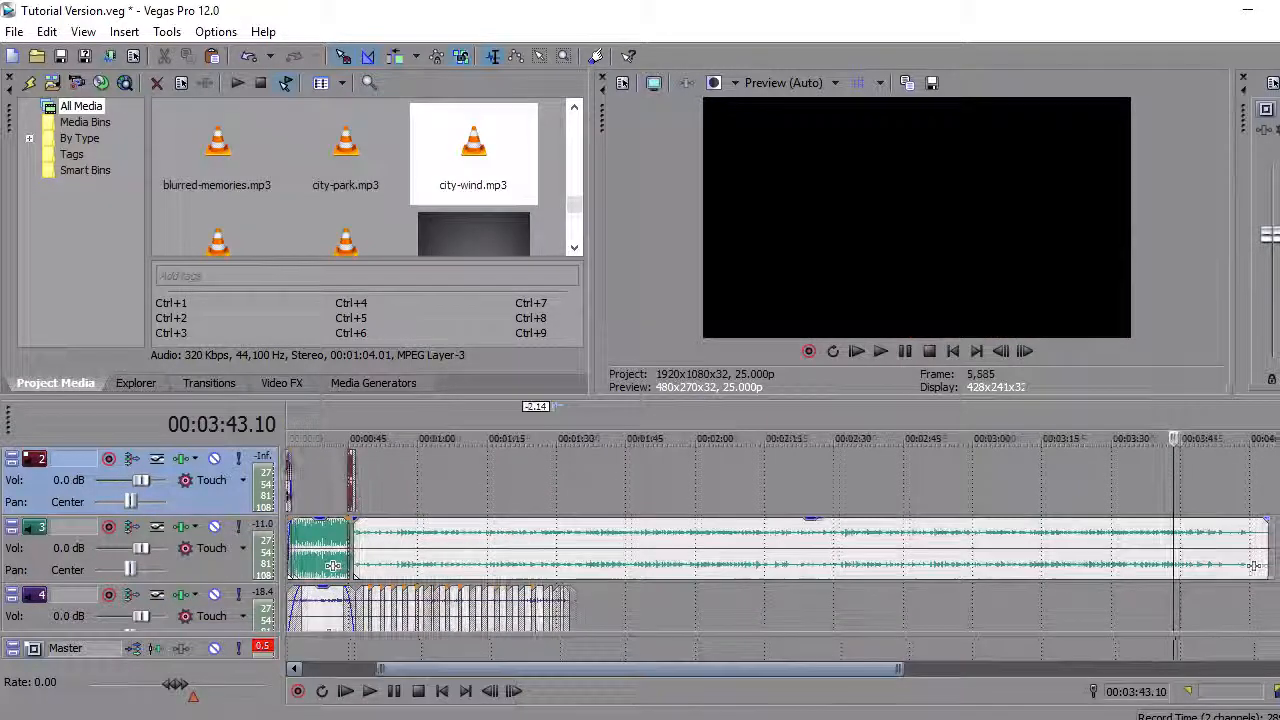
{"action": "left_click", "coordinate": [1164, 480]}
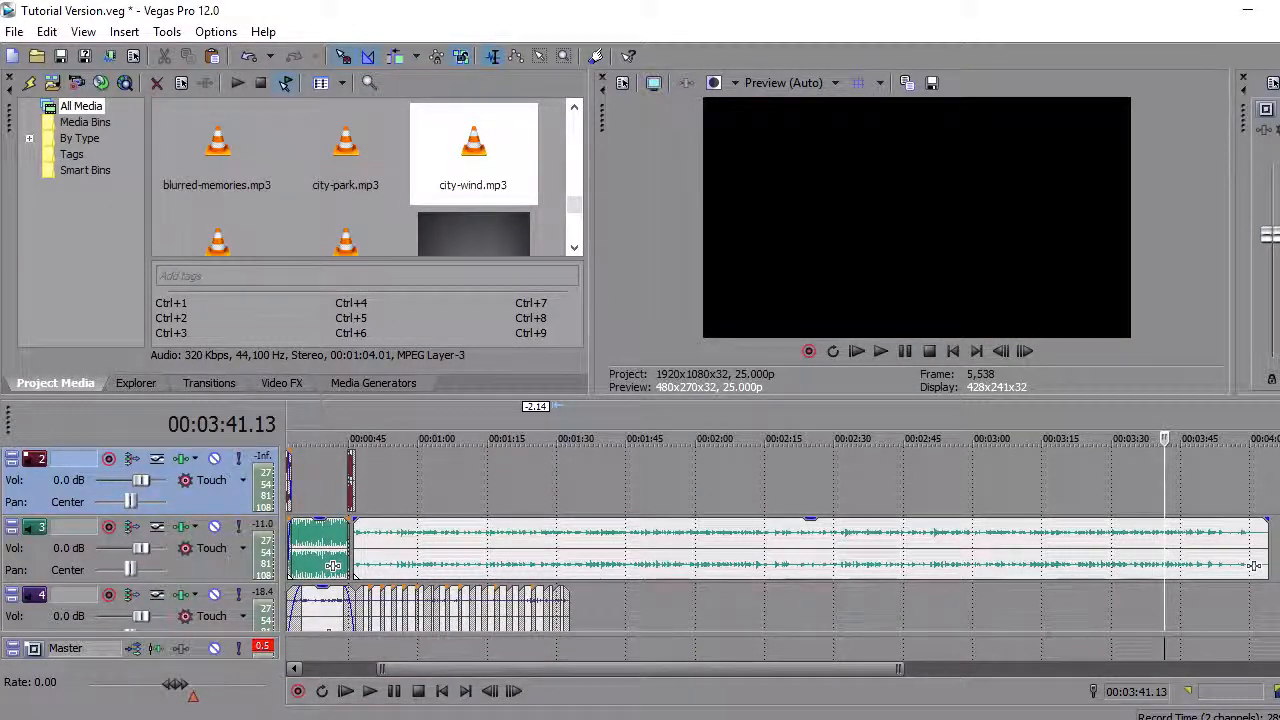
{"action": "key", "text": "s"}
{"action": "left_click", "coordinate": [1253, 566]}
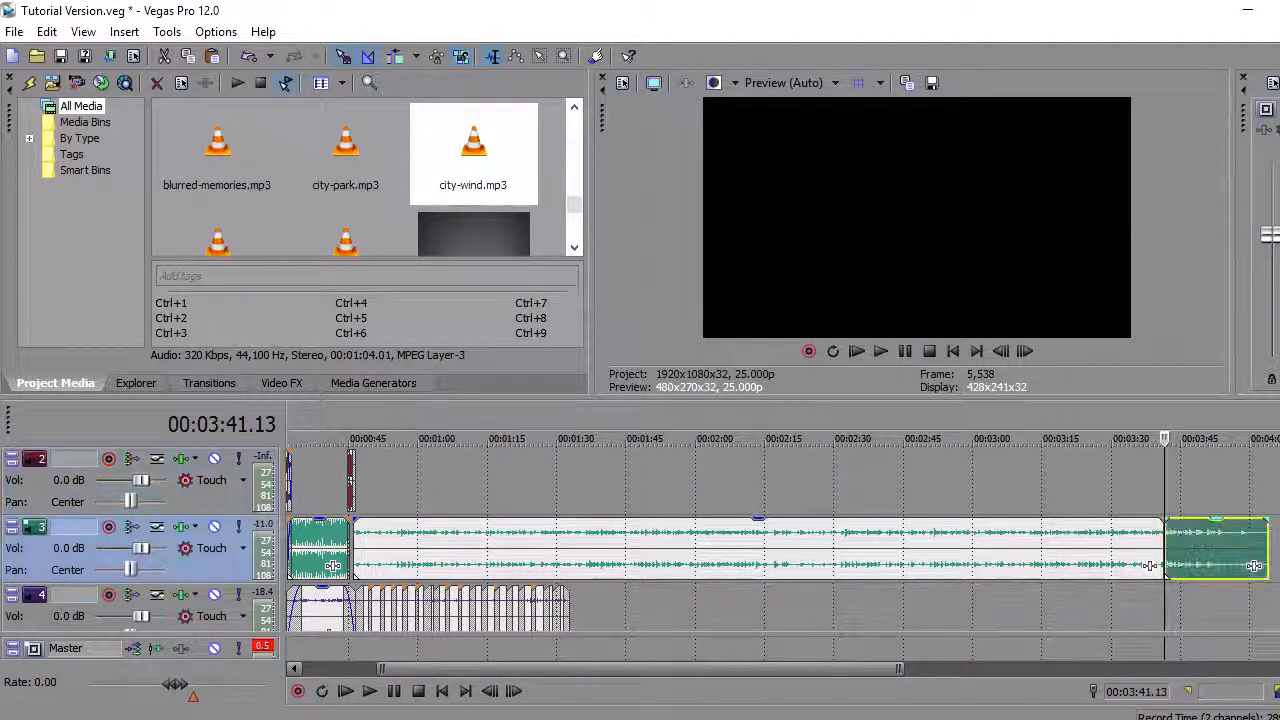
{"action": "left_click_drag", "start_coordinate": [1253, 566], "coordinate": [718, 497]}
{"action": "scroll", "coordinate": [782, 540], "scroll_direction": "up", "scroll_amount": 1}
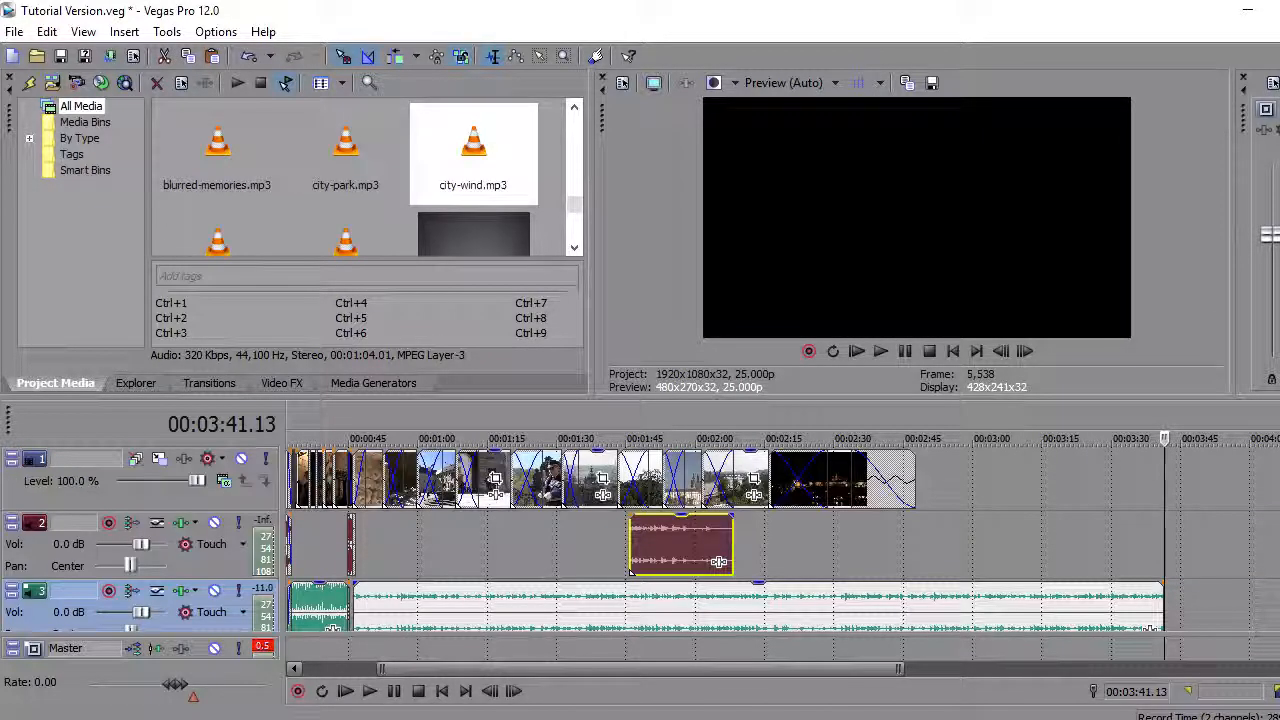
{"action": "left_click_drag", "start_coordinate": [718, 561], "coordinate": [917, 561]}
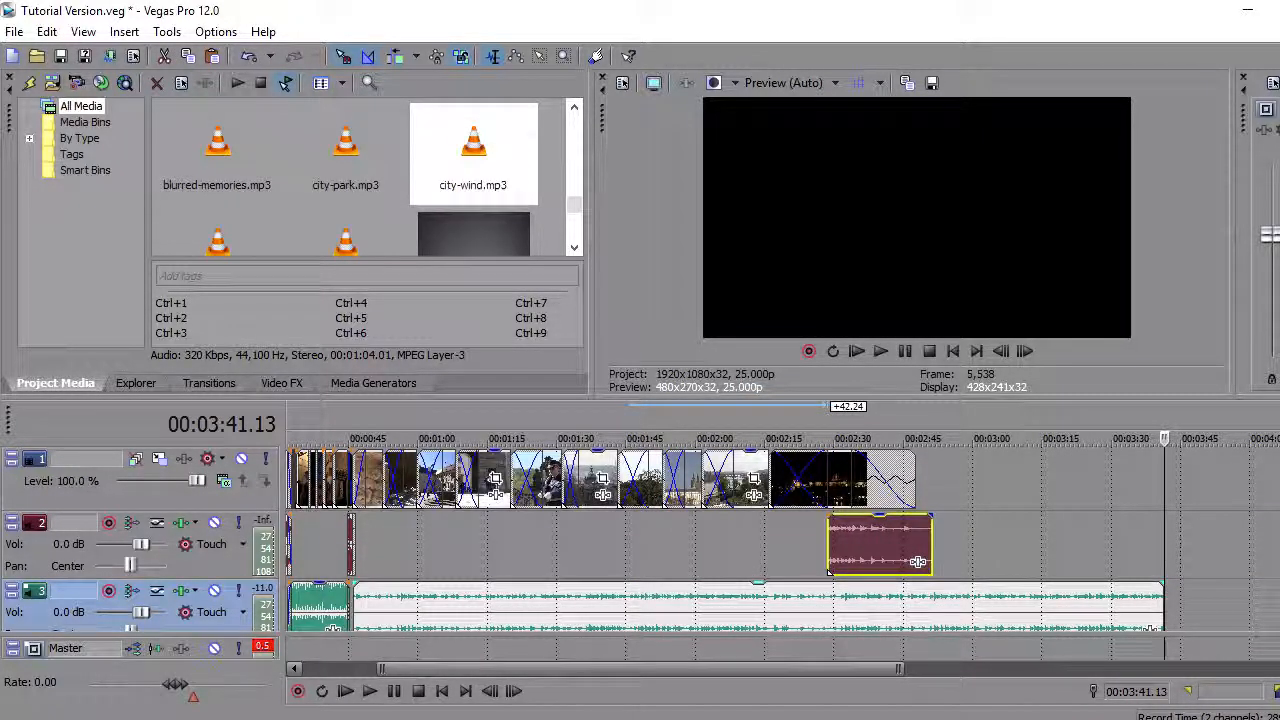
Trim the track 3 music's end to about 00:02:36.16 and move the ending piece on track 2 earlier by 2 seconds 9 frames.
{"action": "left_click_drag", "start_coordinate": [1160, 612], "coordinate": [850, 628]}
{"action": "scroll", "coordinate": [917, 561], "scroll_direction": "up", "scroll_amount": 3}
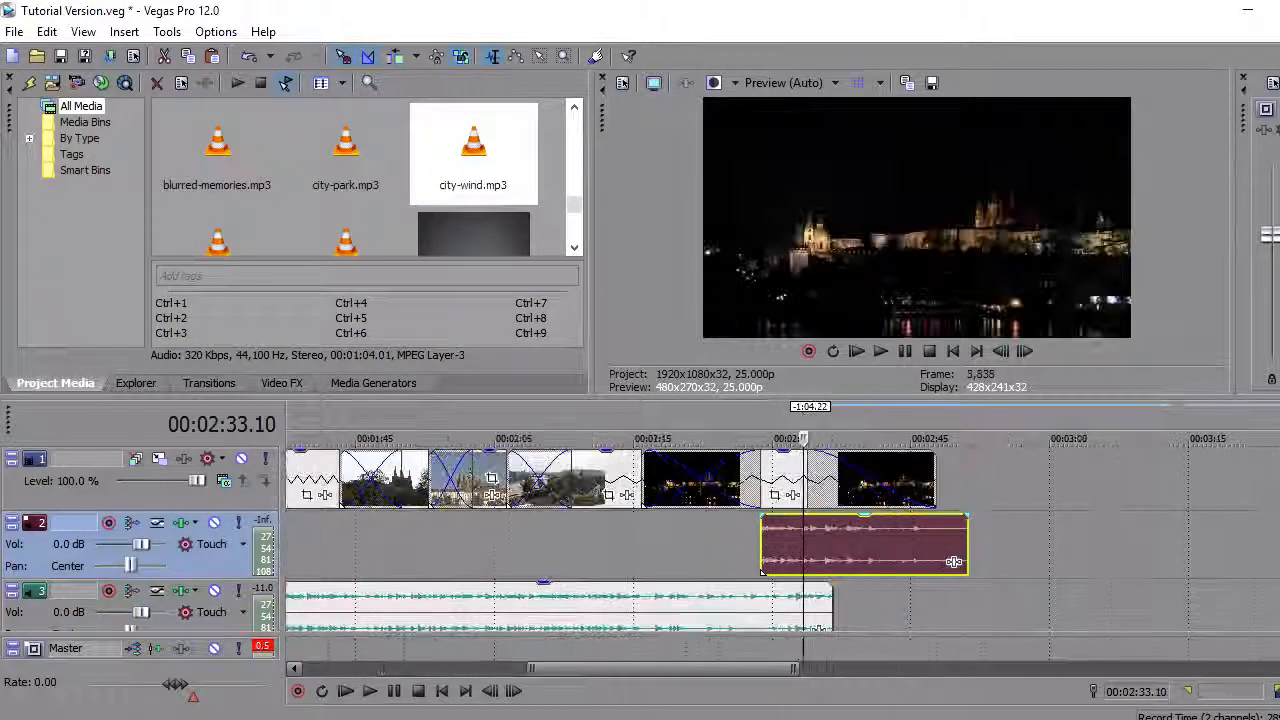
{"action": "left_click_drag", "start_coordinate": [951, 561], "coordinate": [895, 561]}
{"action": "left_click_drag", "start_coordinate": [733, 545], "coordinate": [770, 545]}
{"action": "left_click", "coordinate": [770, 545]}
{"action": "scroll", "coordinate": [770, 545], "scroll_direction": "up", "scroll_amount": 3}
{"action": "scroll", "coordinate": [770, 545], "scroll_direction": "up", "scroll_amount": 2}
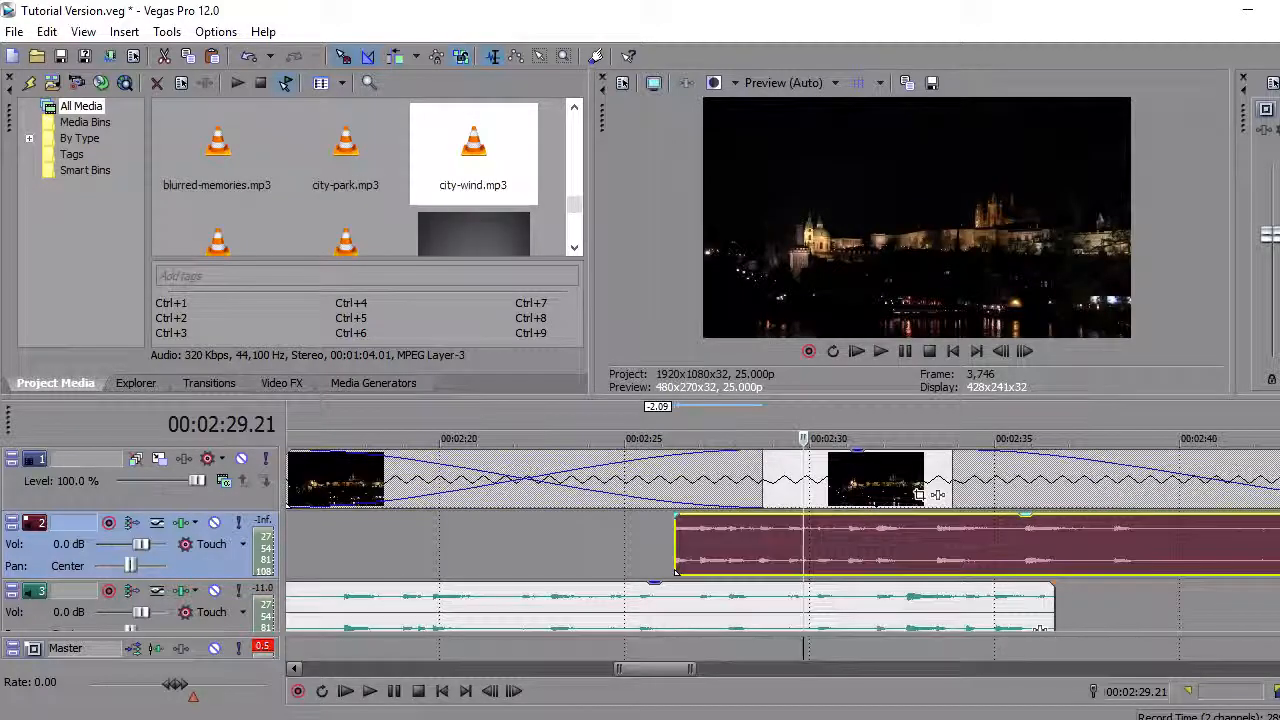